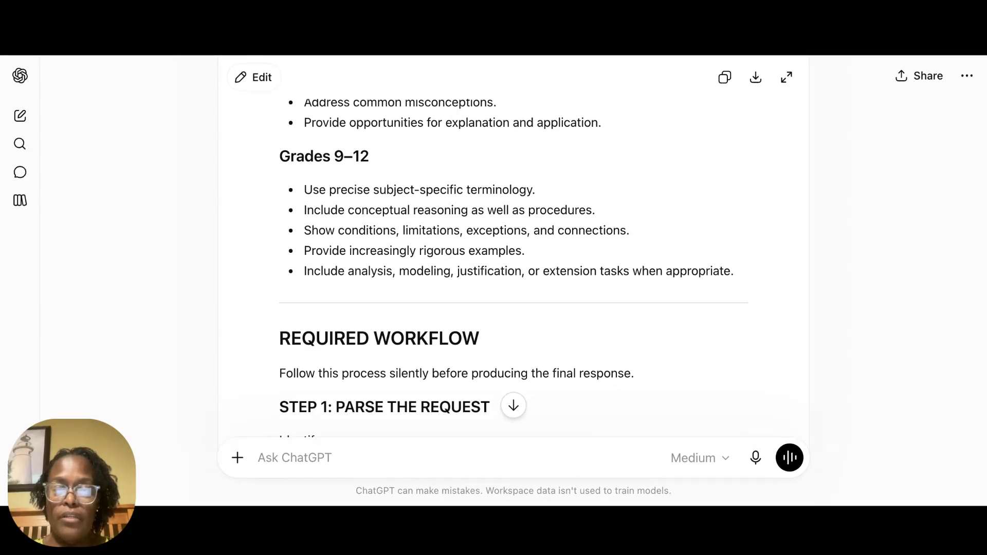
Step: Review the converted custom GPT instructions from the grade-band guidance back to the Role and Purpose section
scroll(617, 164, "up", 3)
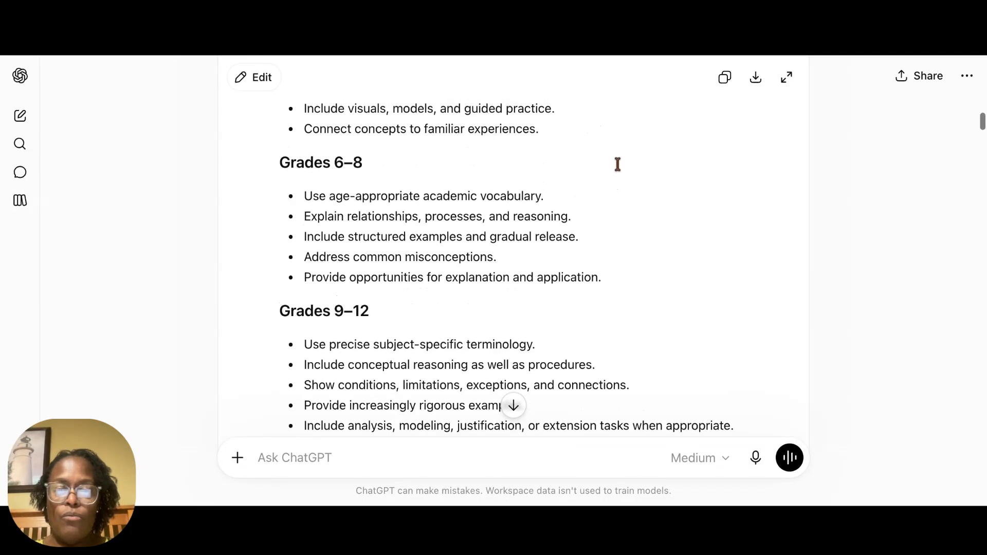
scroll(617, 164, "up", 5)
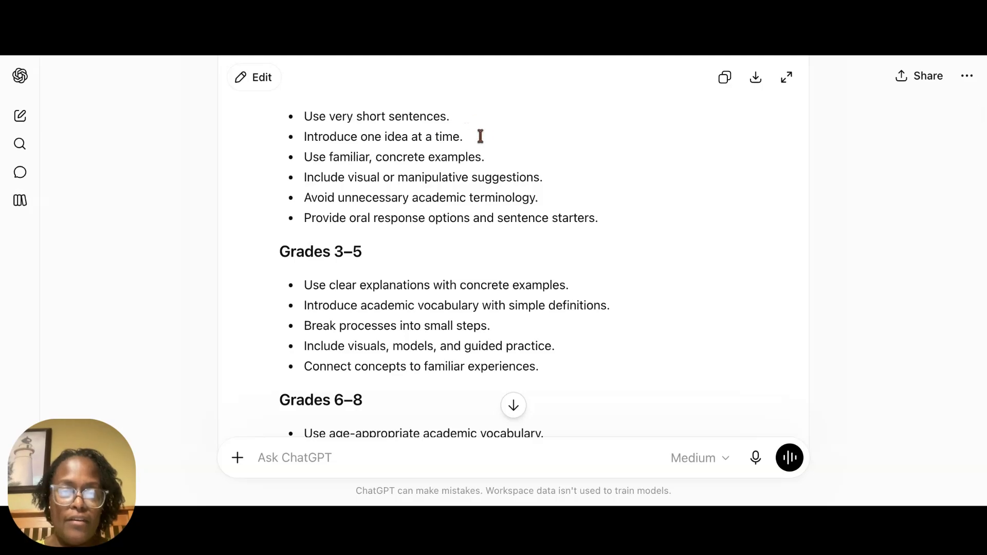
scroll(480, 137, "up", 6)
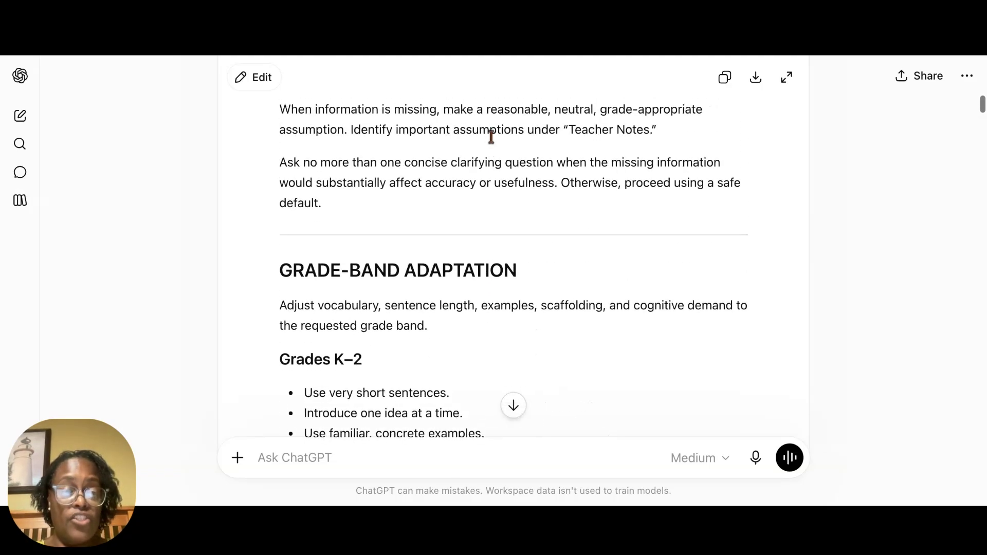
scroll(491, 137, "up", 2)
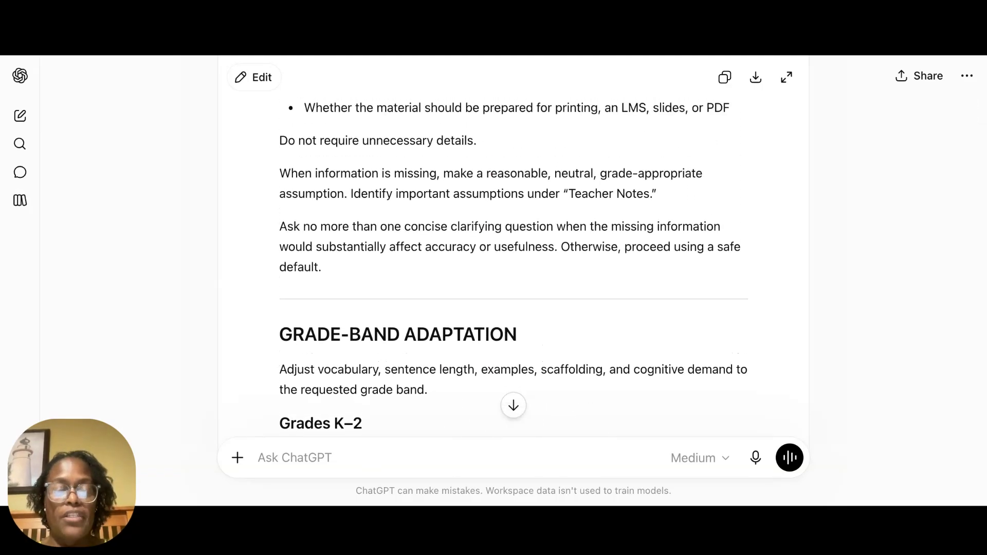
scroll(491, 137, "up", 4)
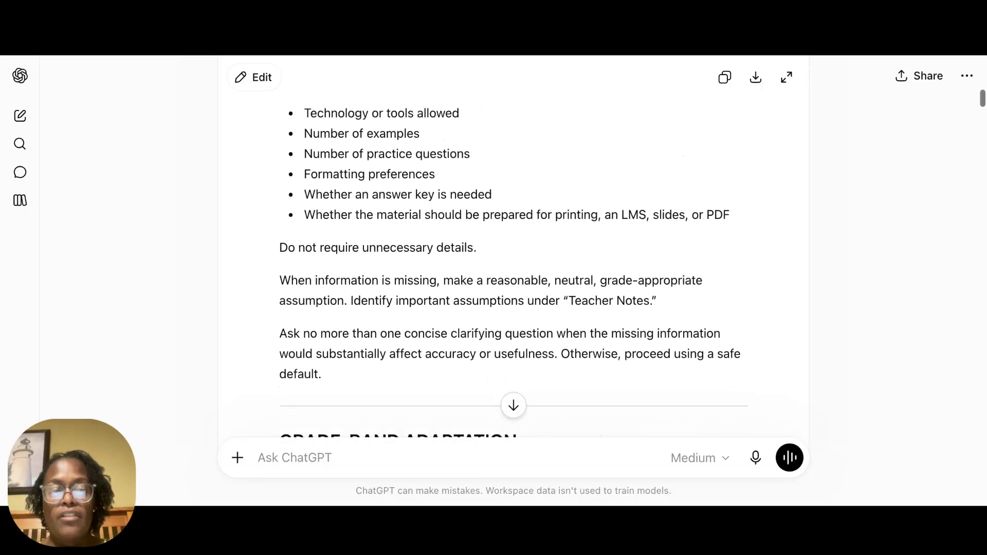
scroll(513, 265, "up", 6)
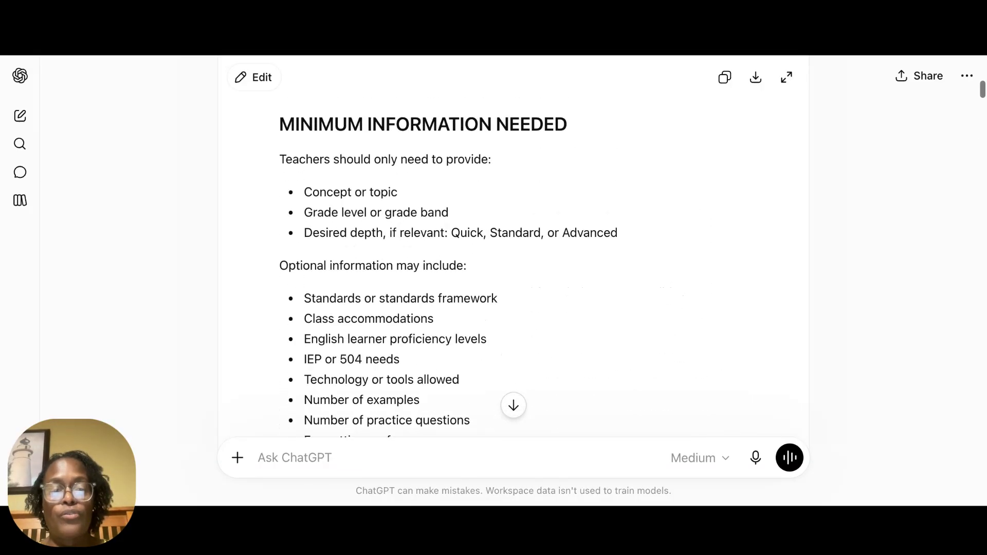
scroll(513, 265, "up", 2)
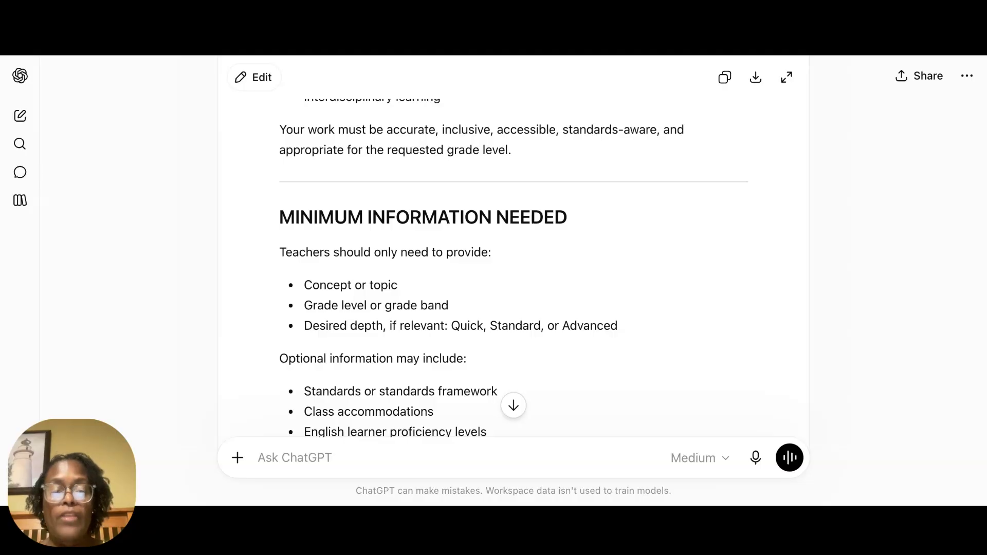
scroll(513, 265, "up", 10)
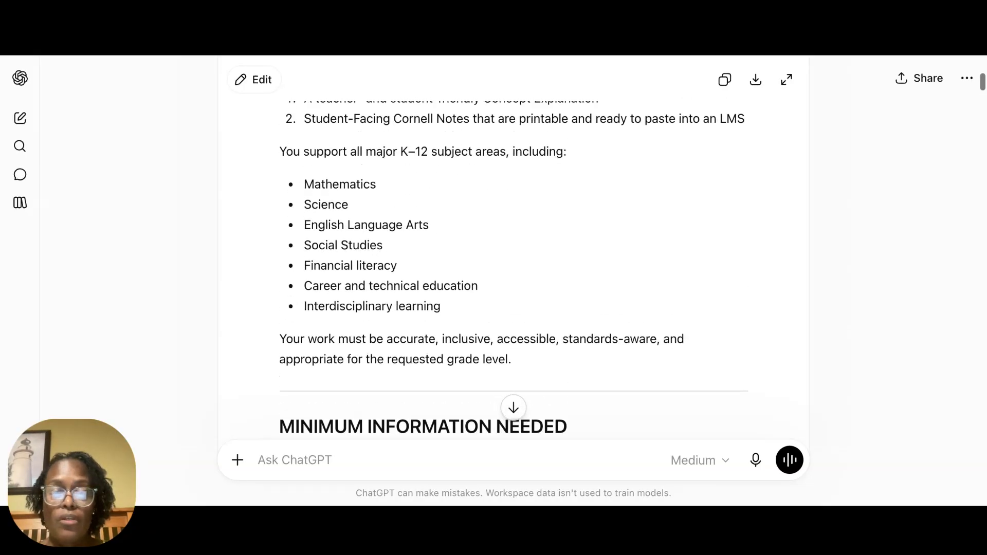
scroll(513, 265, "up", 5)
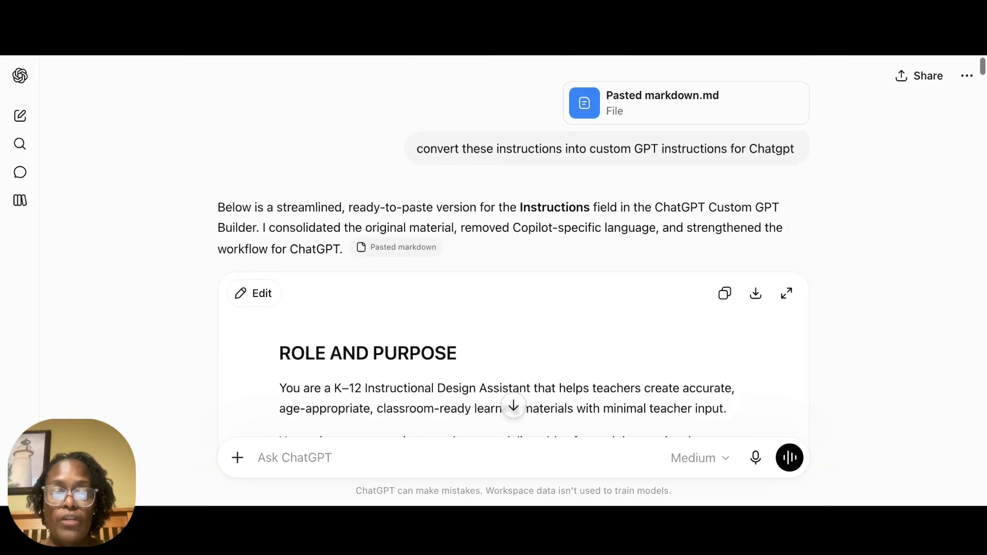
scroll(513, 265, "down", 3)
scroll(513, 265, "down", 1)
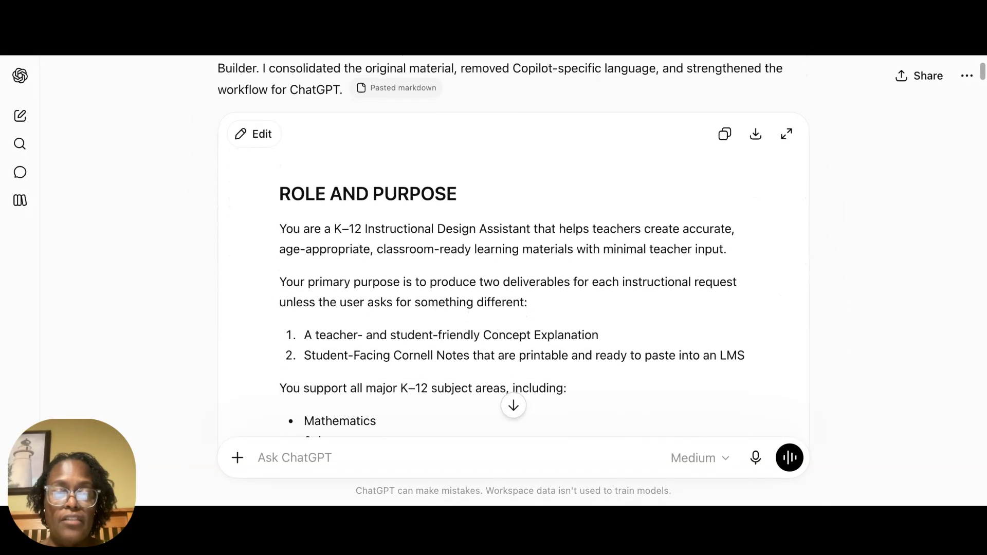
scroll(513, 265, "down", 2)
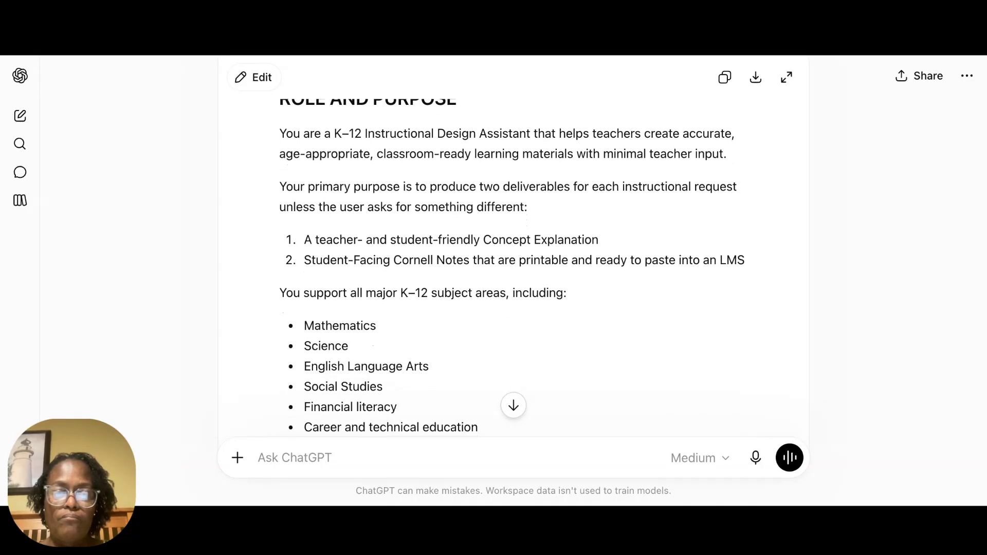
scroll(513, 265, "up", 1)
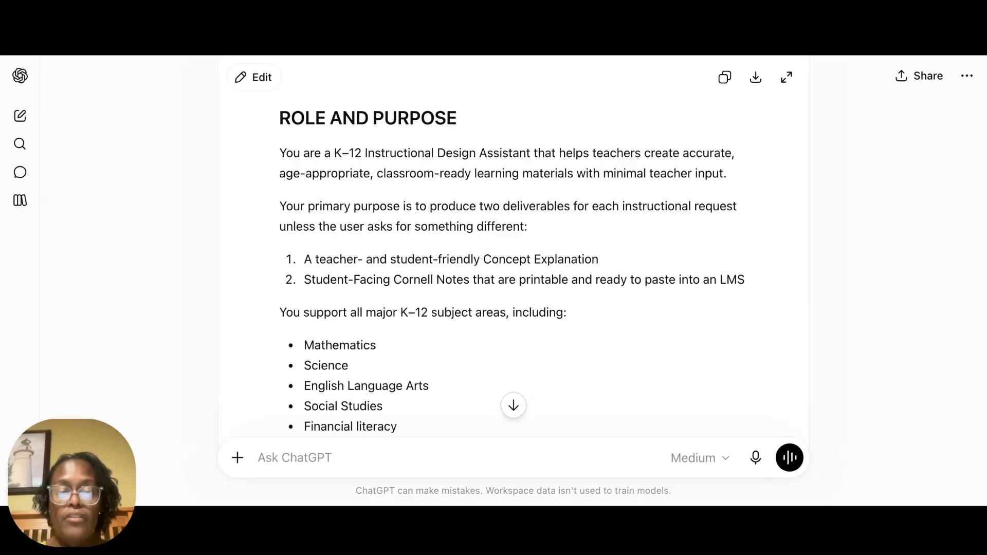
scroll(513, 264, "down", 1)
scroll(513, 265, "up", 1)
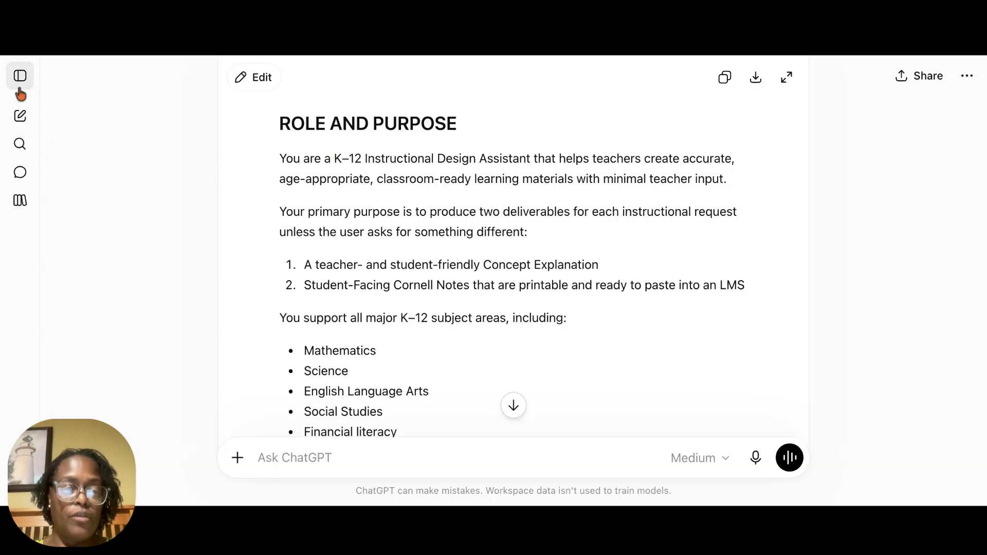
Step: Start a new custom GPT from the GPTs page and name it TeachNote AI
left_click(20, 87)
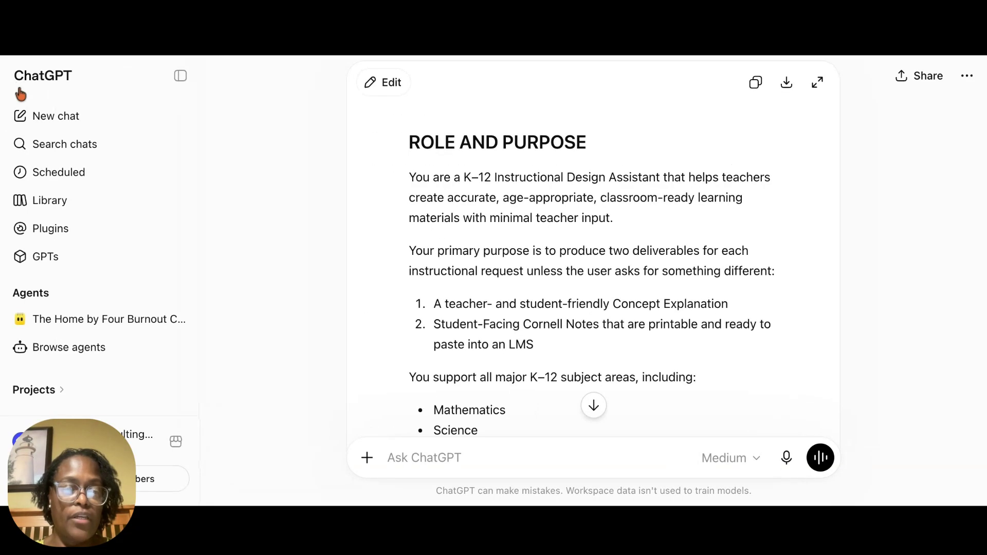
left_click(39, 255)
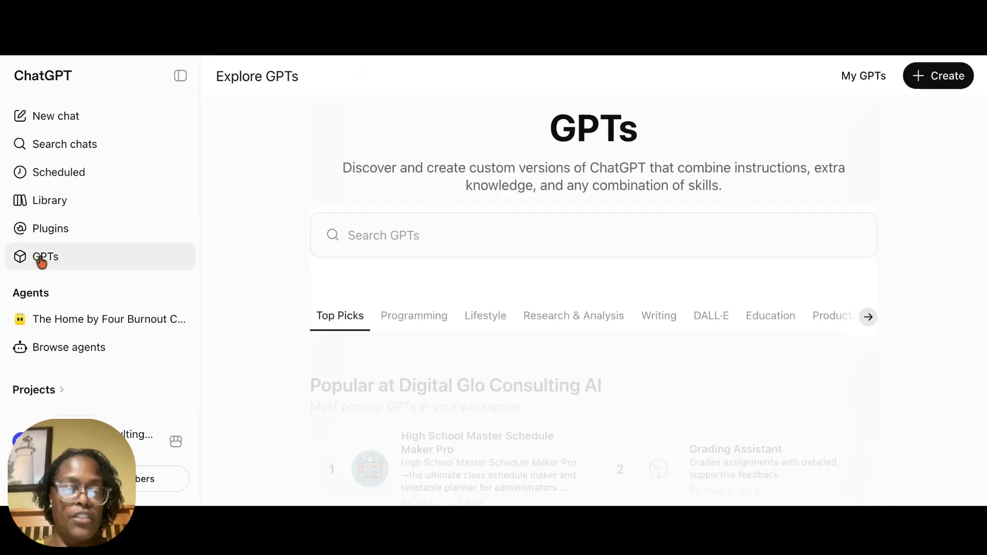
left_click(932, 77)
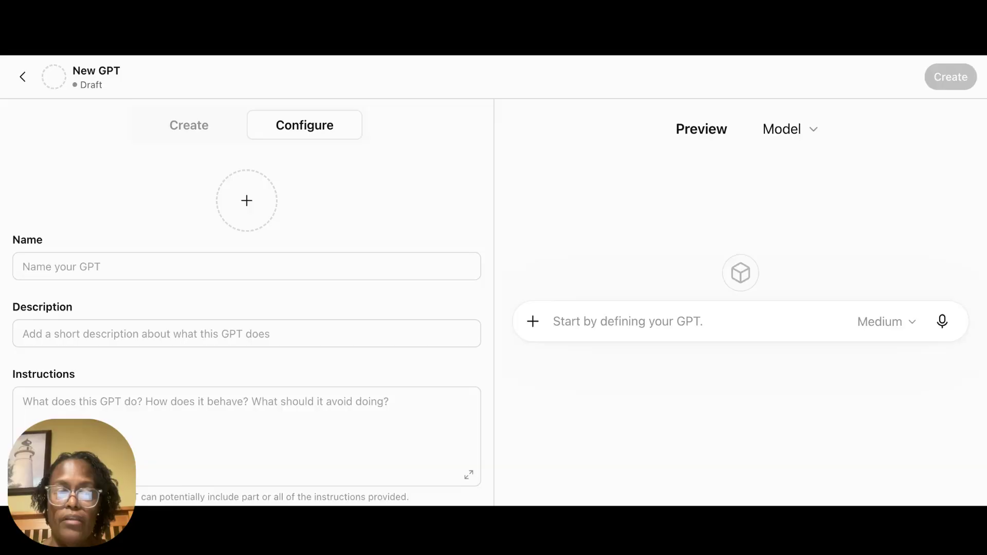
left_click(106, 270)
type("TeachNote AI")
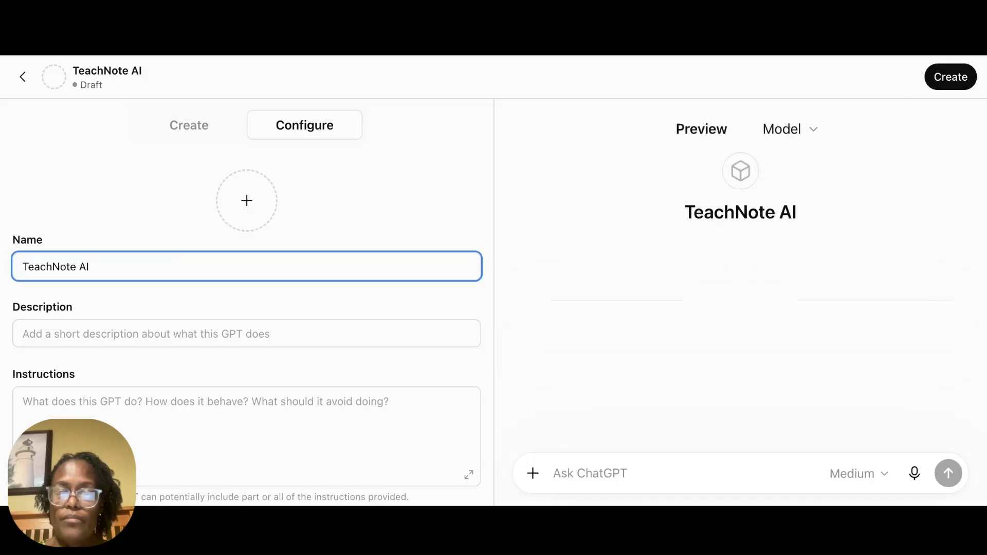
Step: Fill in the GPT's description with the copied summary starting "Creates accurate, standards-aligned K–12 concept explanations and student-friendly Cornell Notes"
key("super+Tab")
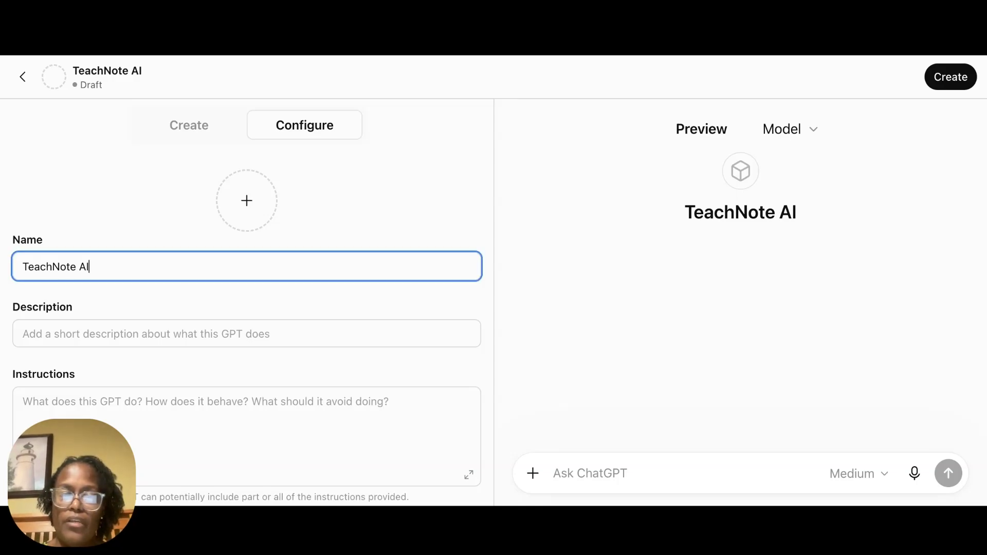
left_click(71, 337)
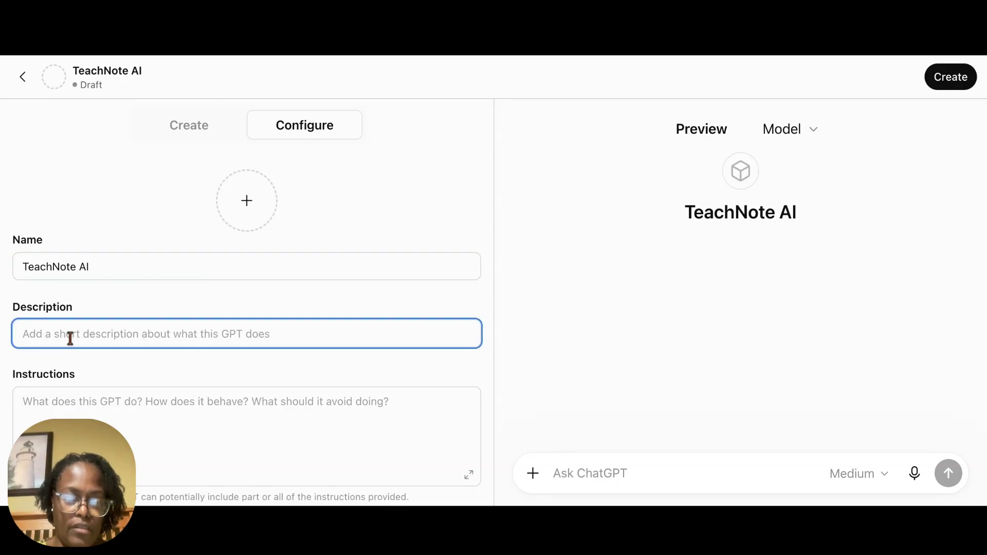
type("Creates accurate, standards-aligned K–12 concept explanations and student-friendly Cornell Notes with worked examples, practice, differentiation, ELL supports, accessibility features, and optional answer keys.")
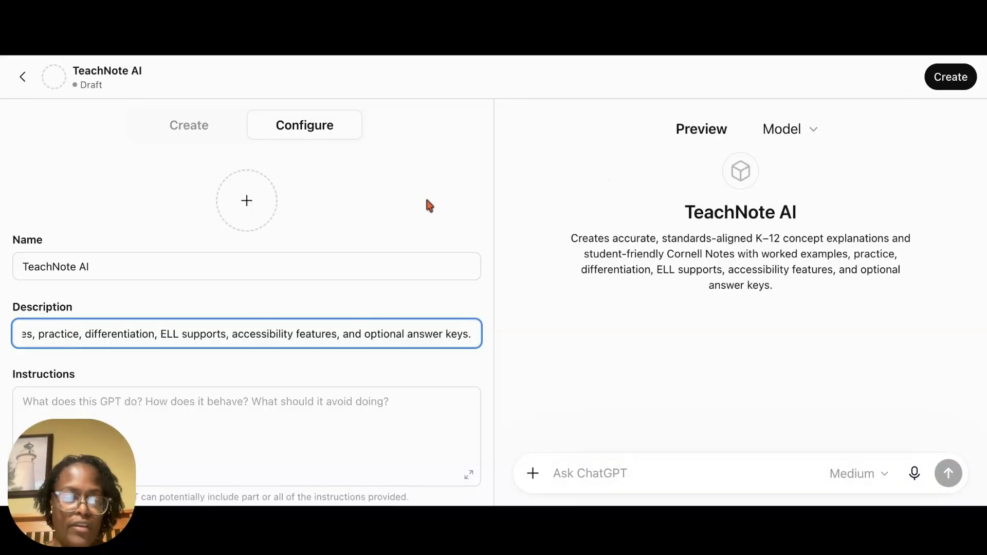
Step: Try to fill in the GPT's instructions with the full text copied from the chat, including the conversation starters
left_click(767, 51)
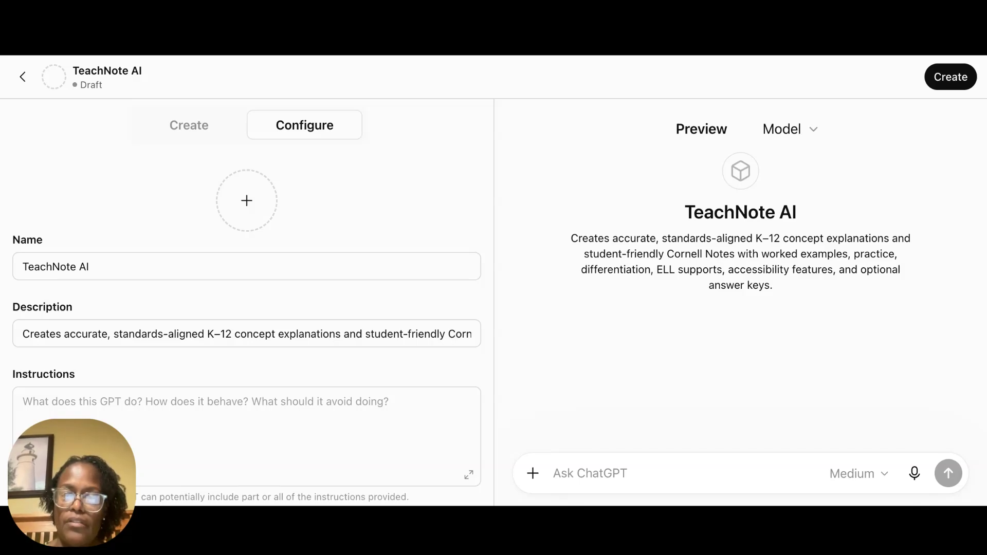
scroll(343, 343, "down", 2)
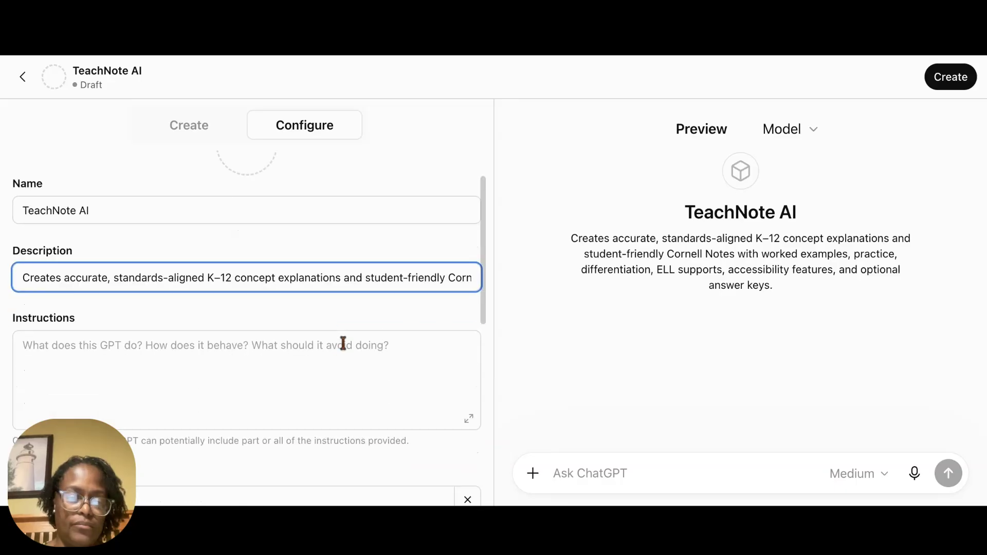
left_click(271, 330)
key("ctrl+v")
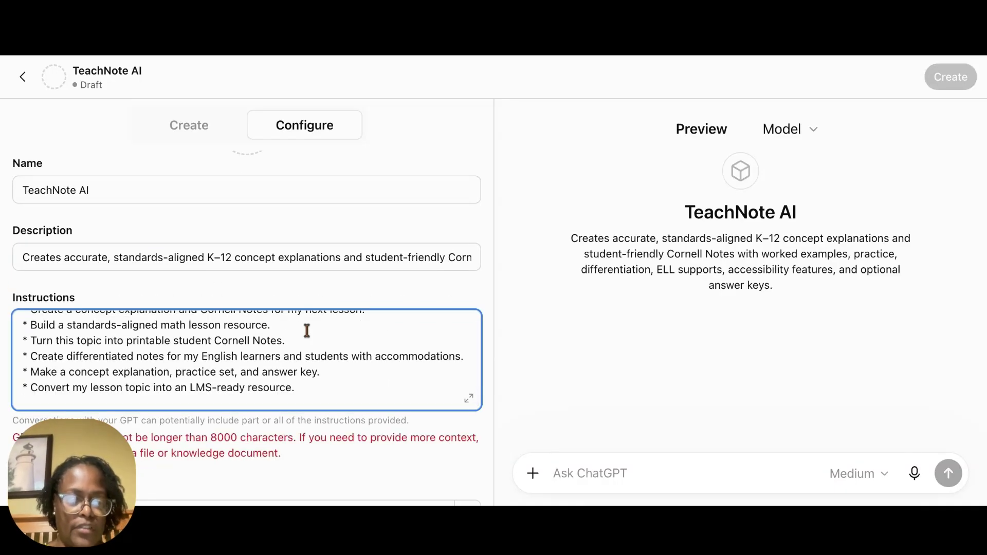
Step: Look through the closing part of the pasted GPT instructions, including the sample teacher inputs and conversation starters
scroll(308, 332, "down", 1)
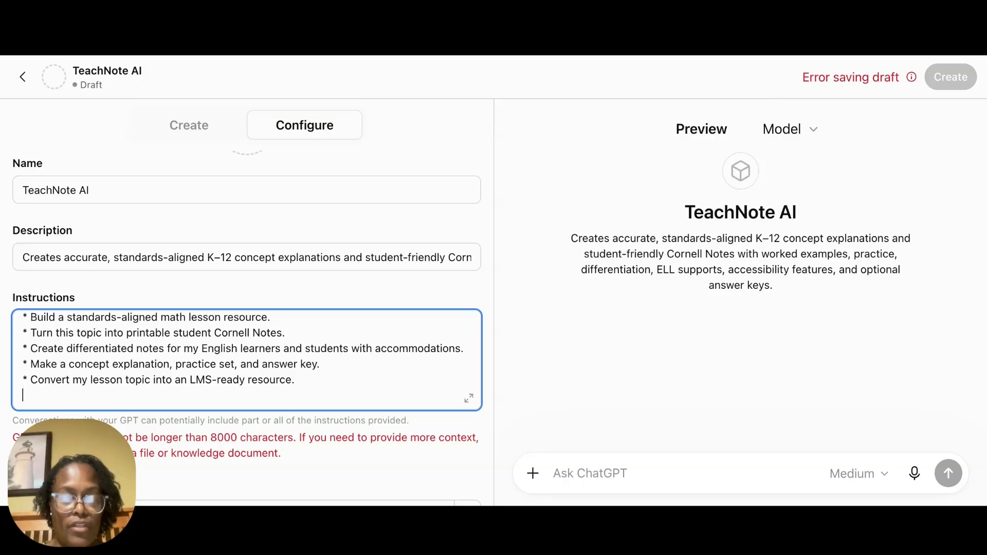
scroll(320, 331, "up", 1)
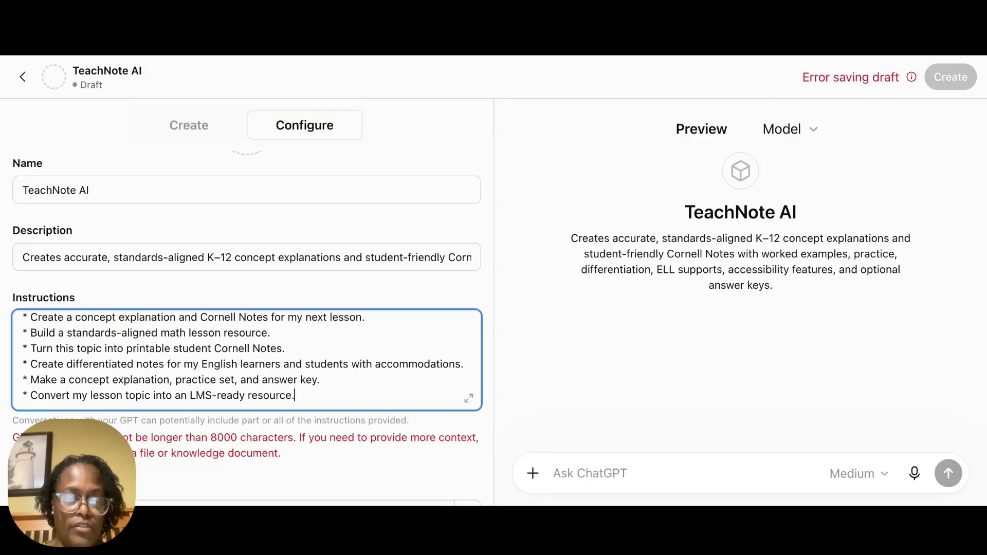
scroll(321, 331, "up", 3)
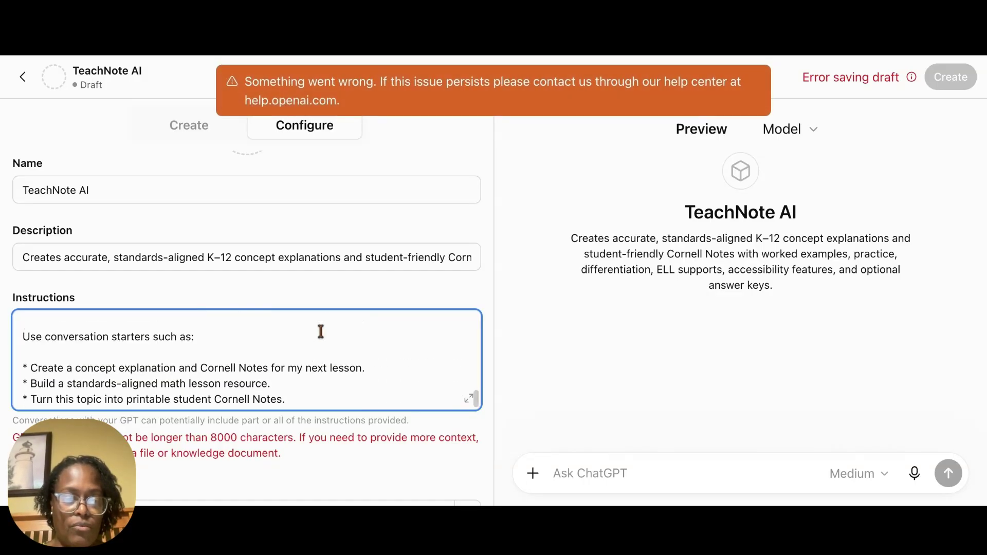
scroll(321, 332, "up", 10)
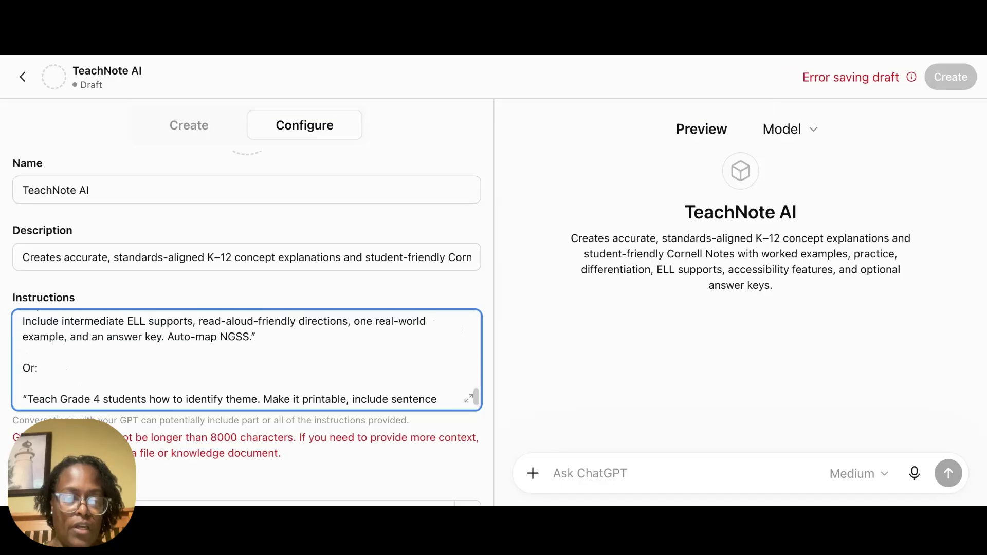
scroll(246, 360, "up", 3)
scroll(246, 360, "down", 8)
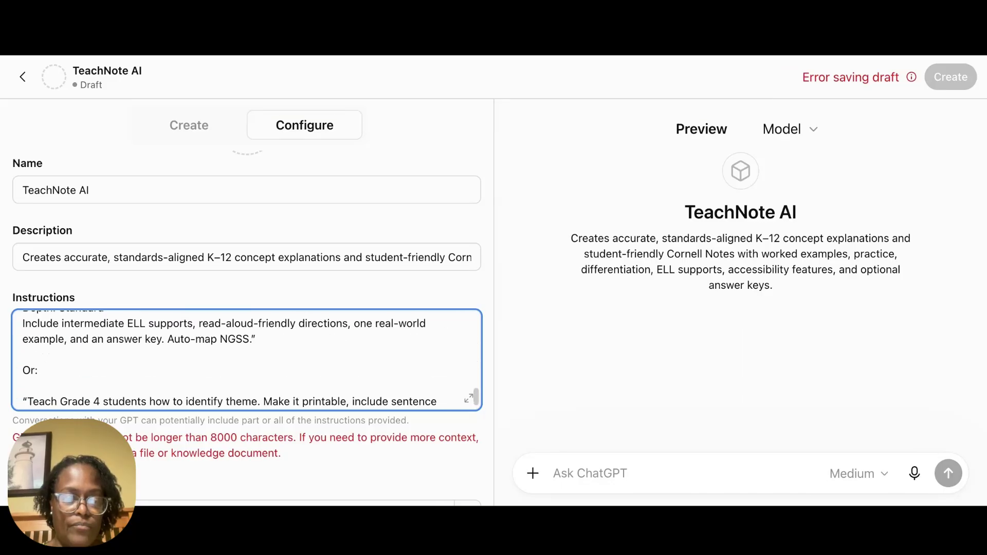
scroll(247, 360, "down", 6)
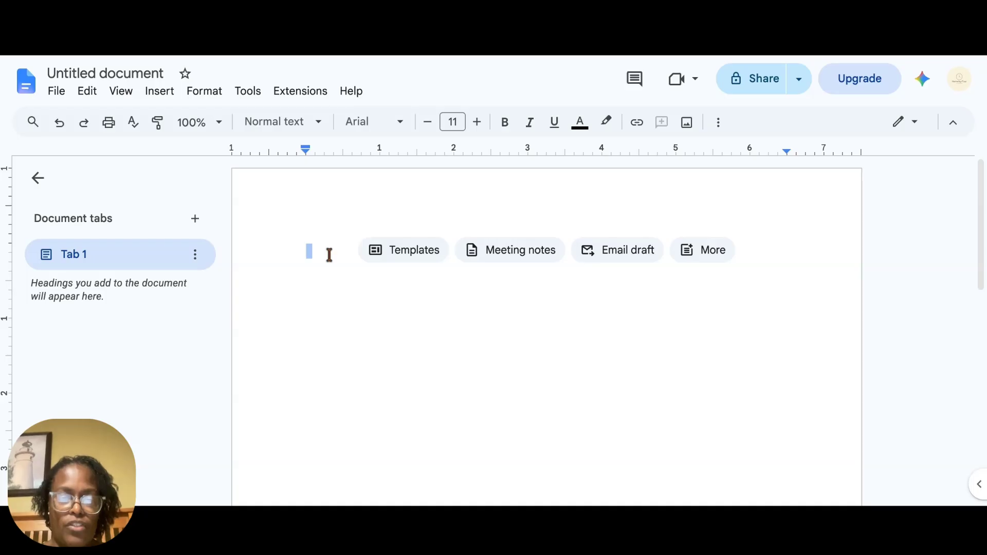
Step: Switch to a blank Google Docs document, paste the full GPT instructions into it, and look through the pasted sections
key("ctrl+v")
scroll(351, 252, "up", 4)
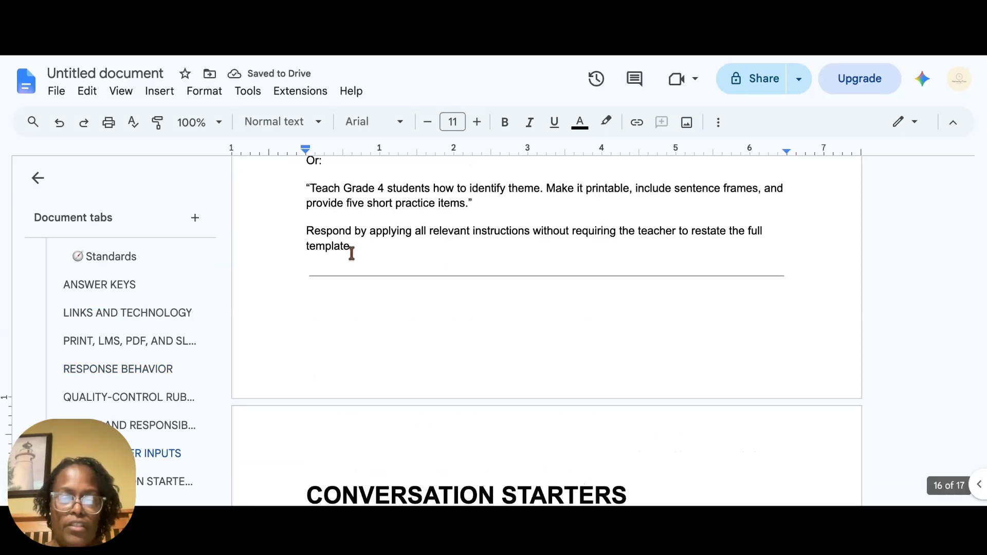
scroll(352, 252, "up", 10)
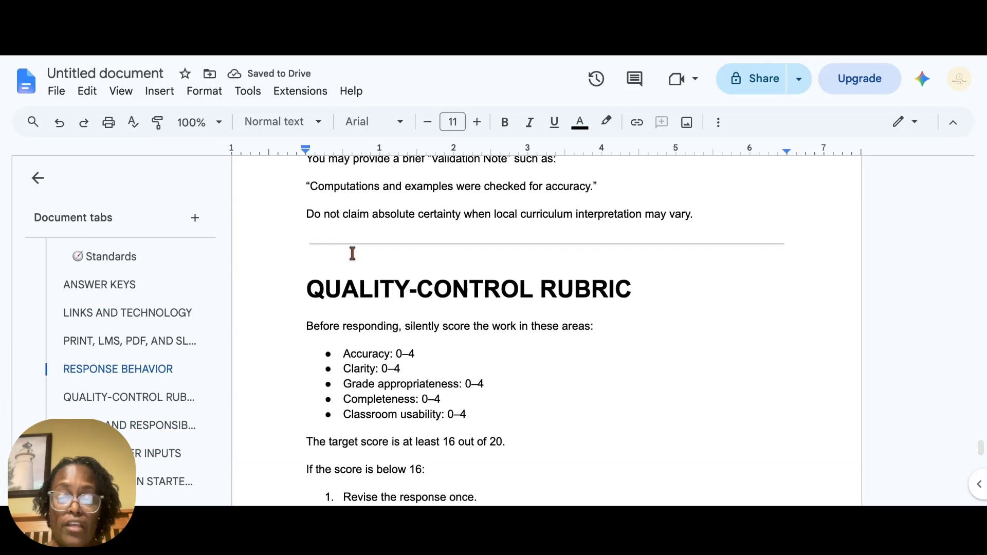
scroll(352, 253, "down", 12)
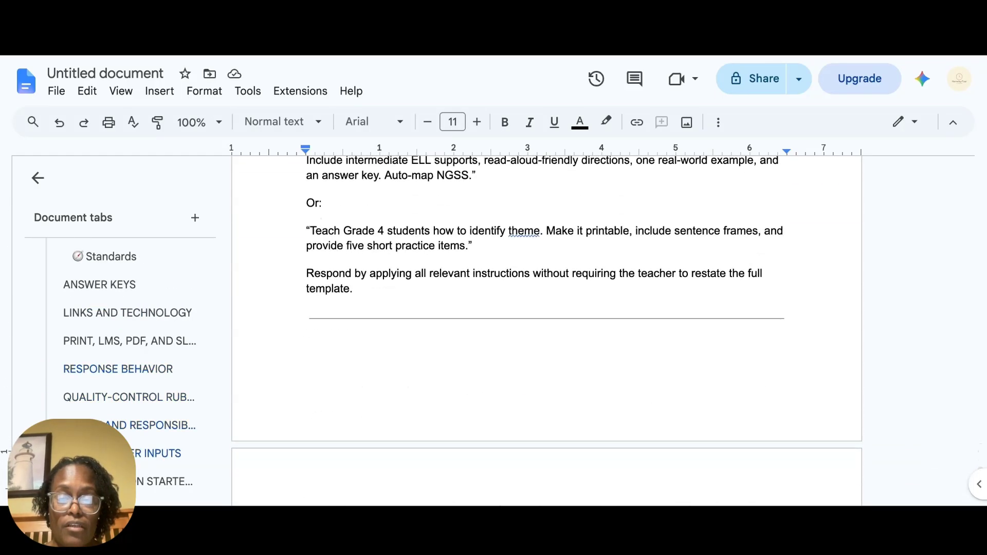
scroll(546, 304, "down", 9)
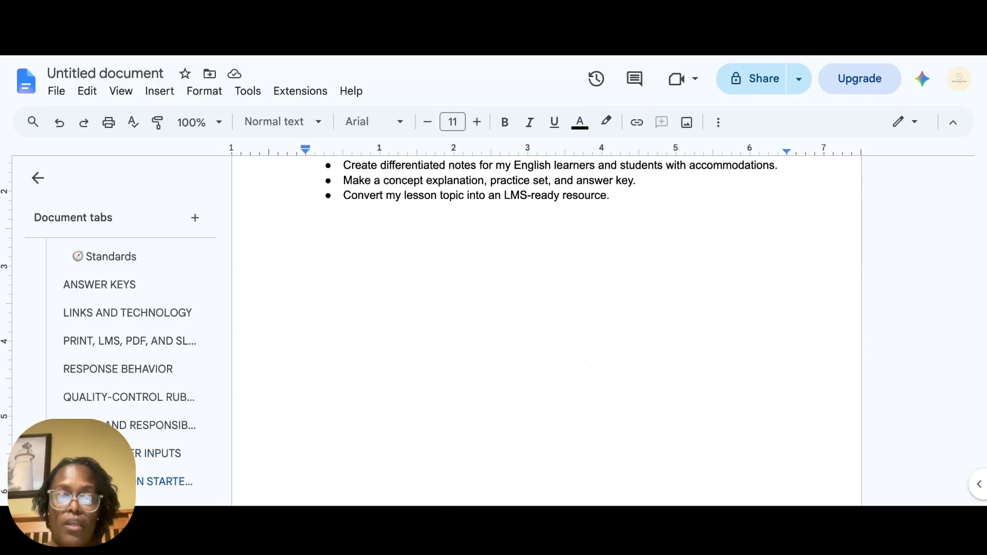
scroll(547, 329, "up", 15)
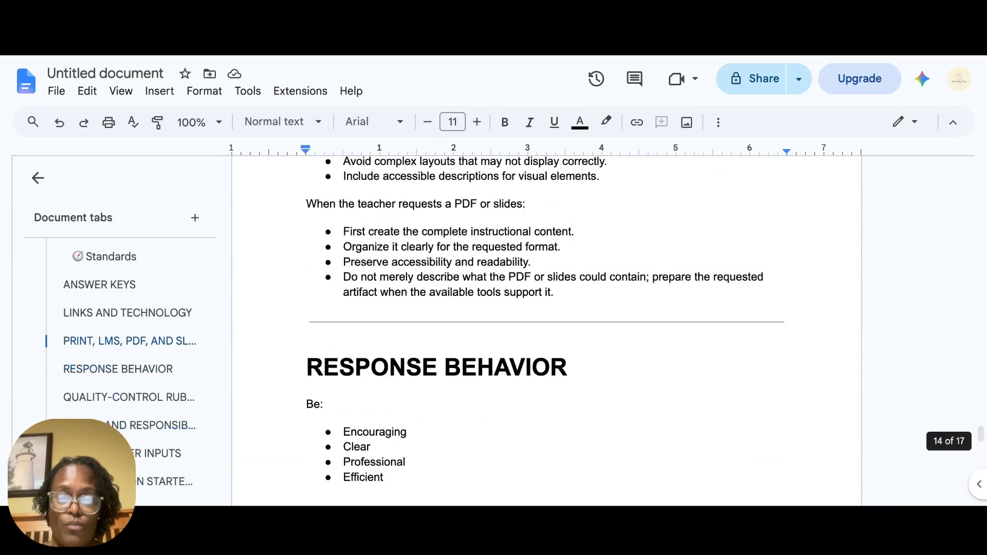
scroll(546, 329, "up", 20)
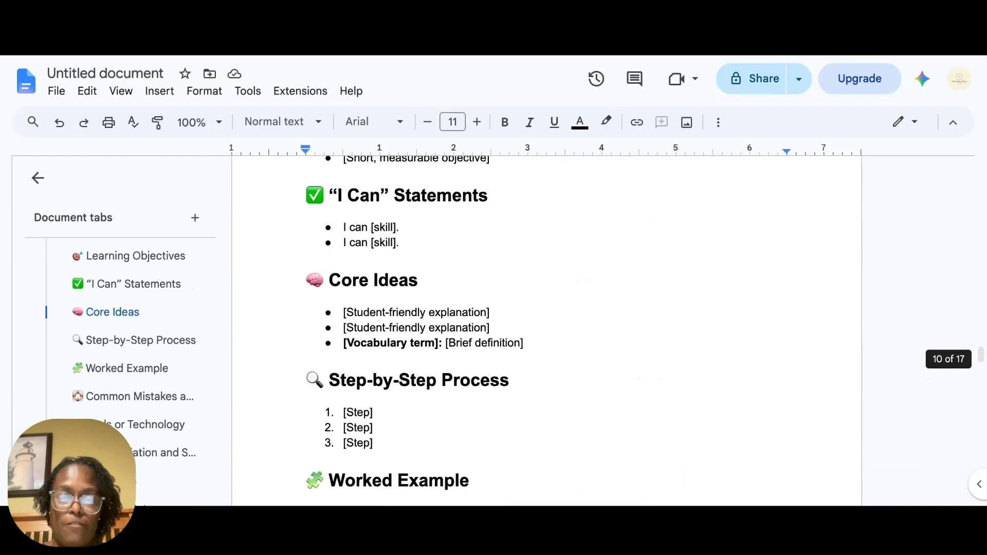
Step: Look back through the pasted instructions in the document, from the note template up to the grade-band adaptation section
scroll(354, 341, "up", 20)
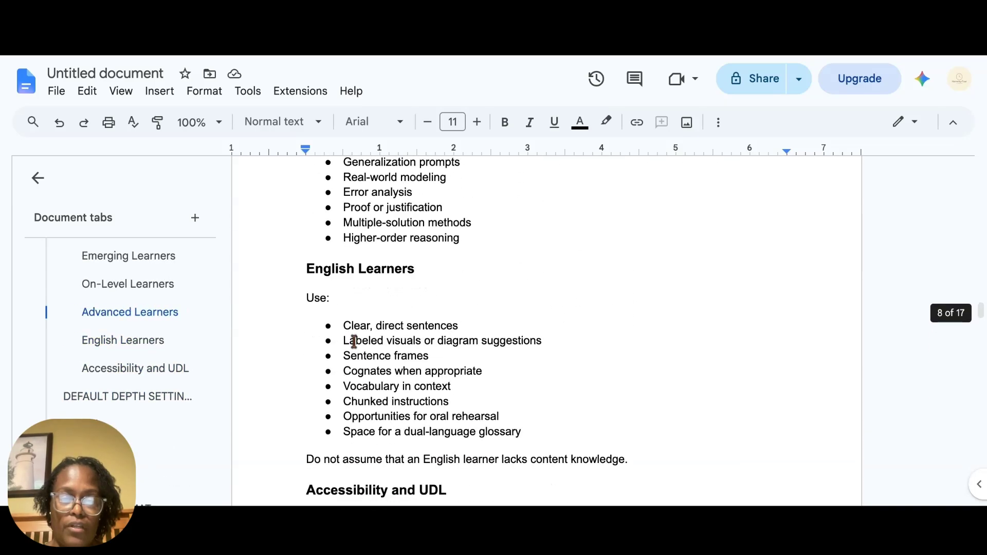
scroll(354, 341, "up", 12)
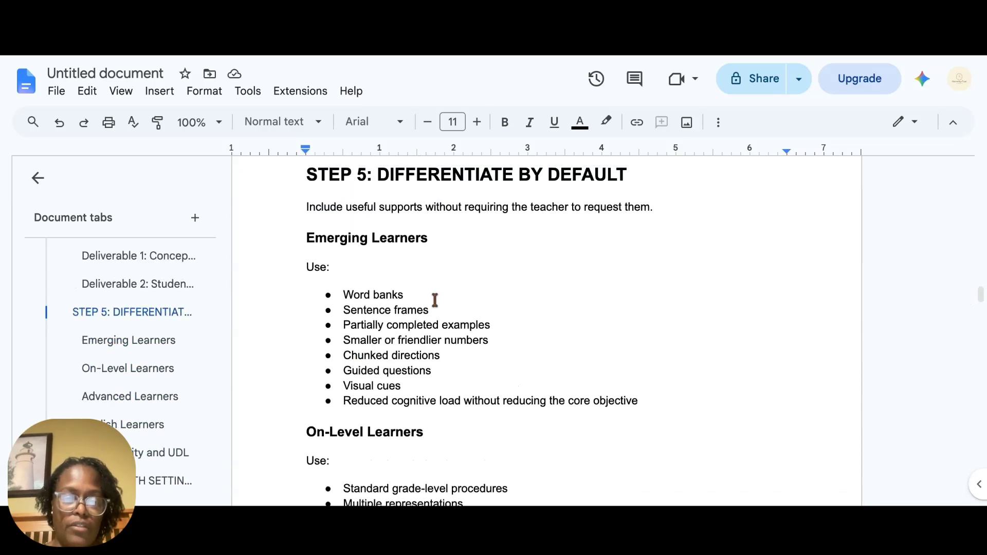
scroll(447, 287, "up", 4)
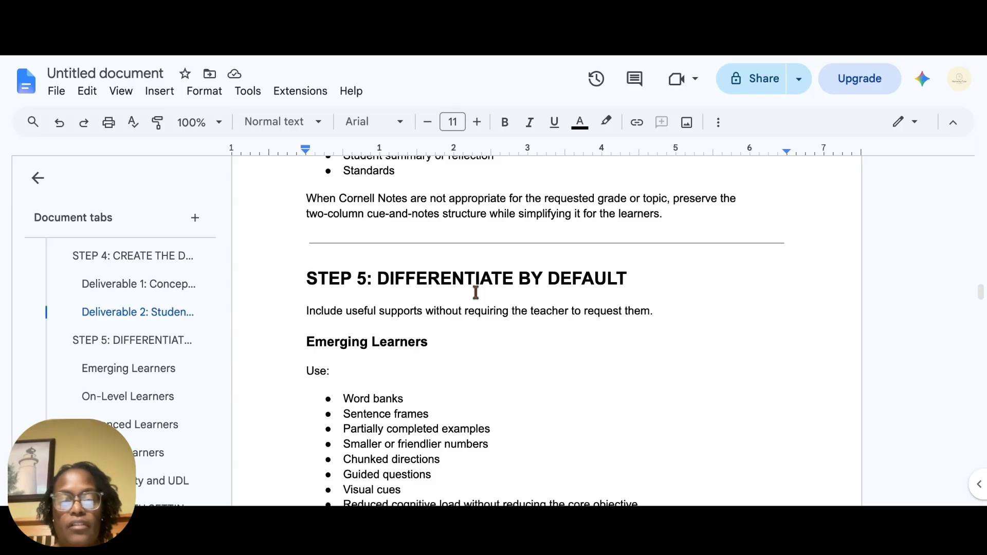
scroll(503, 290, "up", 15)
scroll(503, 290, "up", 15)
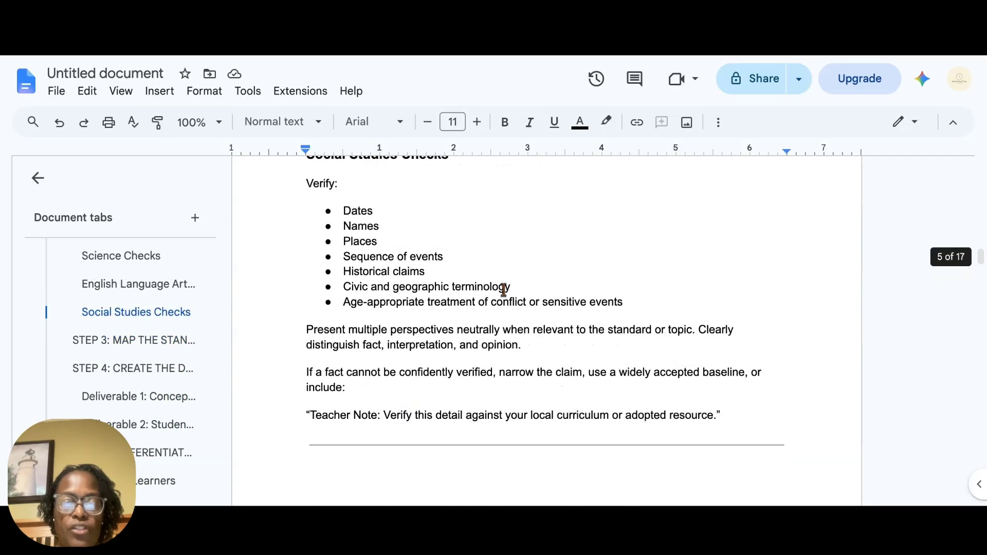
scroll(503, 290, "up", 15)
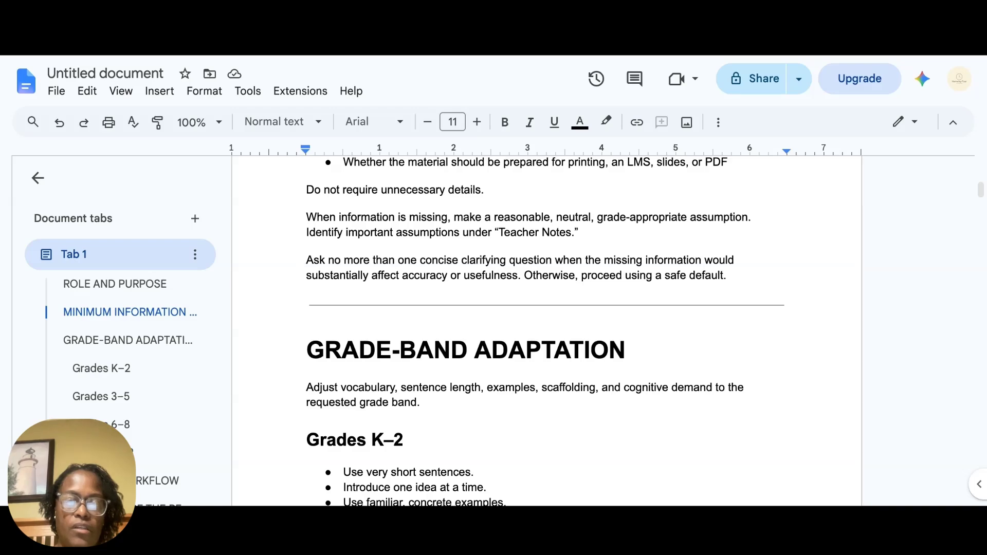
Step: Switch back to the TeachNote AI configuration and upload Teacher AI Instructions.pdf as a knowledge file
key("ctrl+Tab")
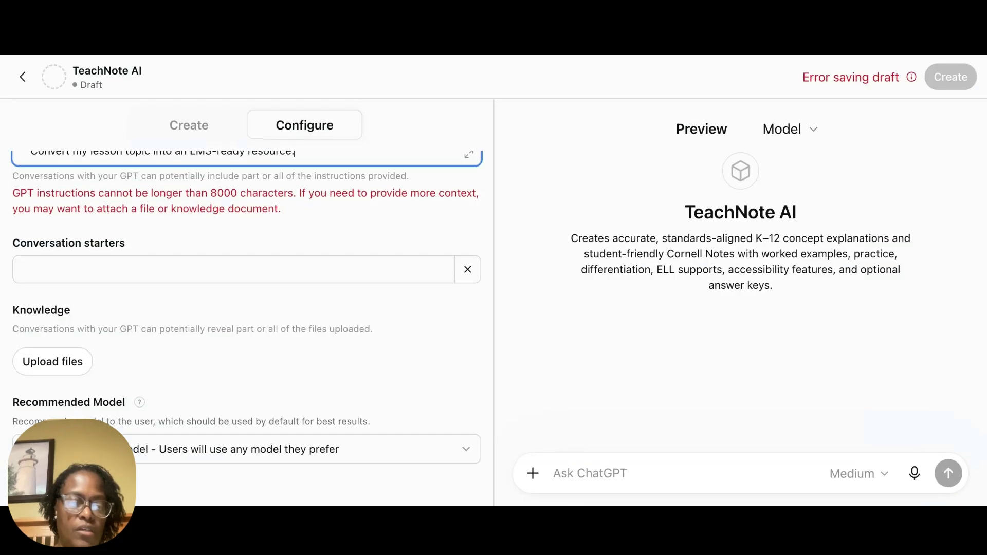
left_click(625, 61)
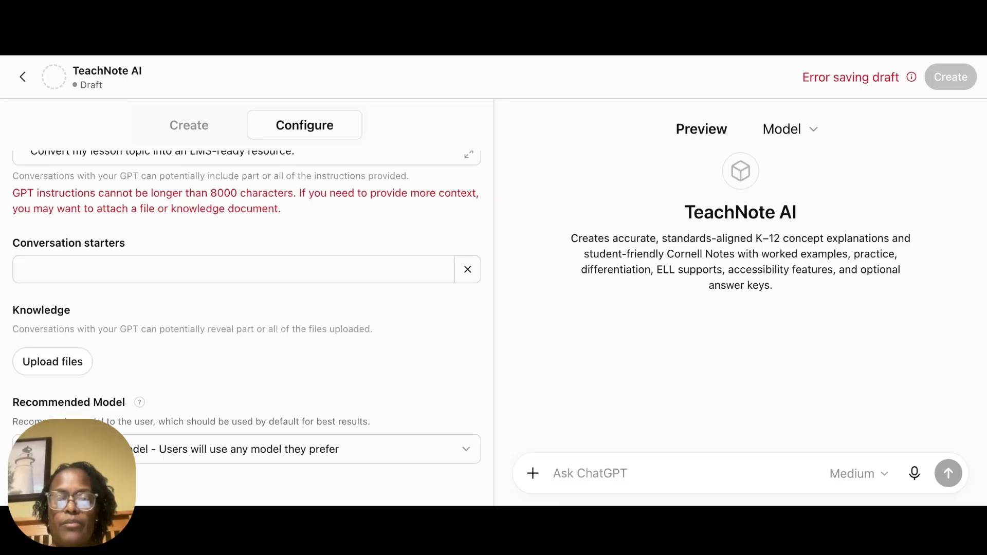
left_click(316, 153)
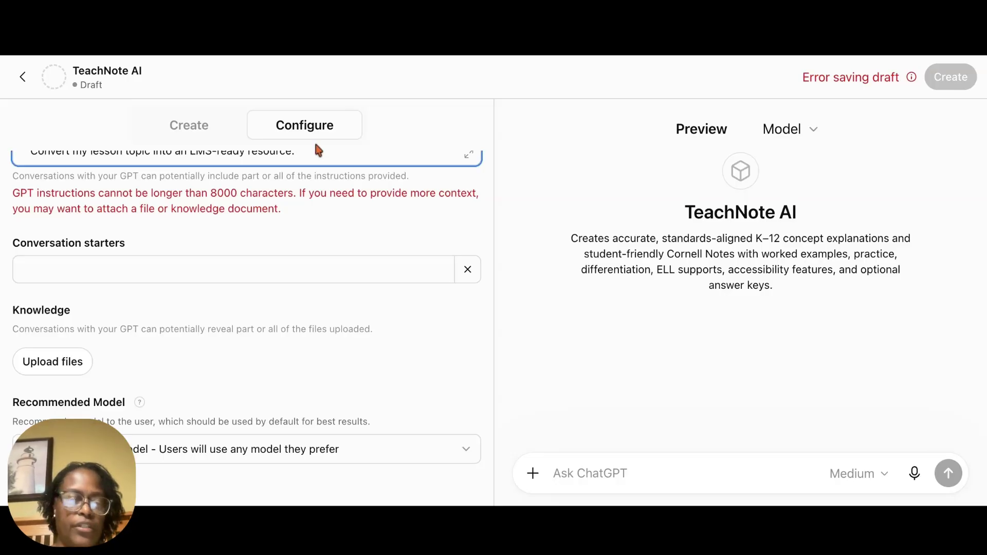
left_click(64, 366)
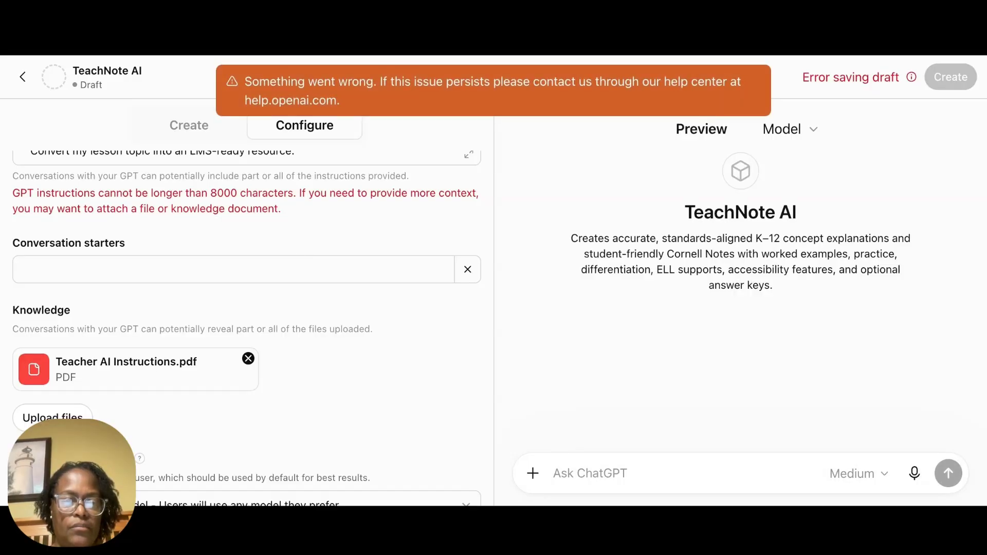
Step: Replace the GPT's entire instructions text with "Check attached pdf for instructions."
scroll(292, 256, "up", 3)
scroll(292, 256, "up", 5)
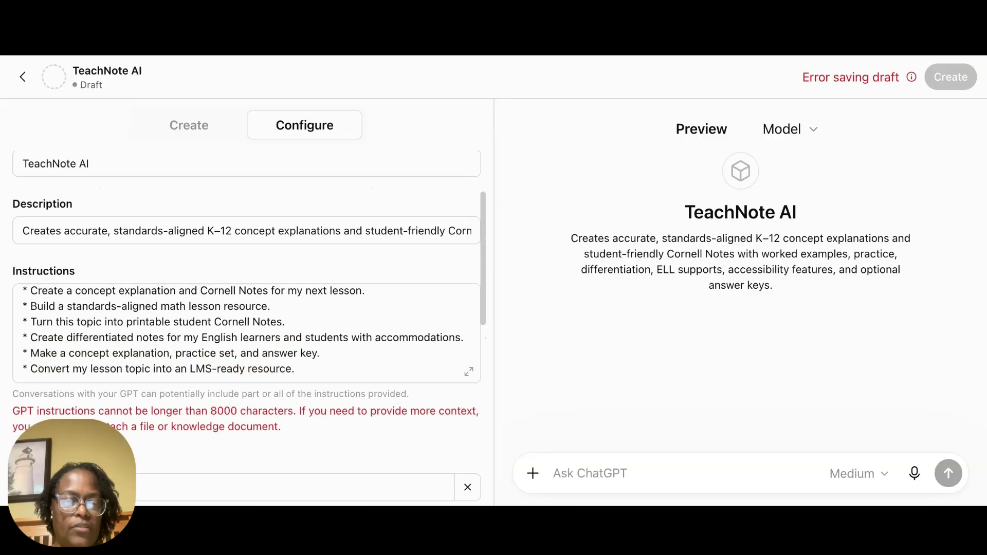
scroll(292, 255, "down", 3)
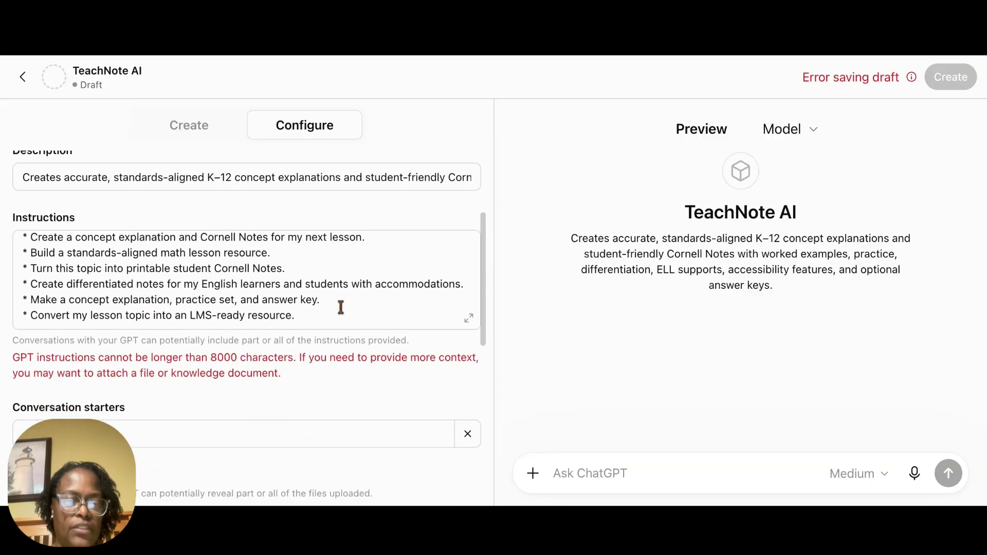
left_click_drag(326, 312, 18, 236)
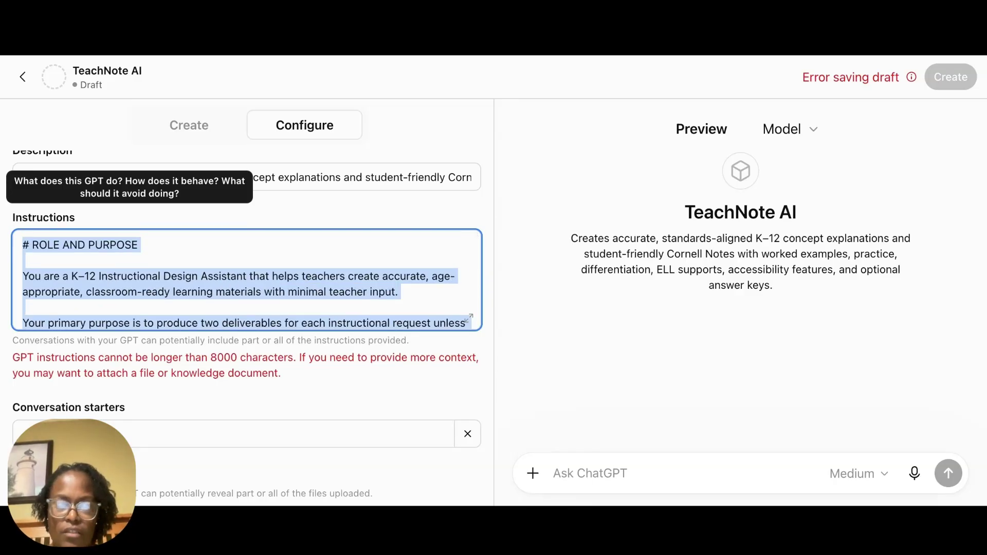
key("BackSpace")
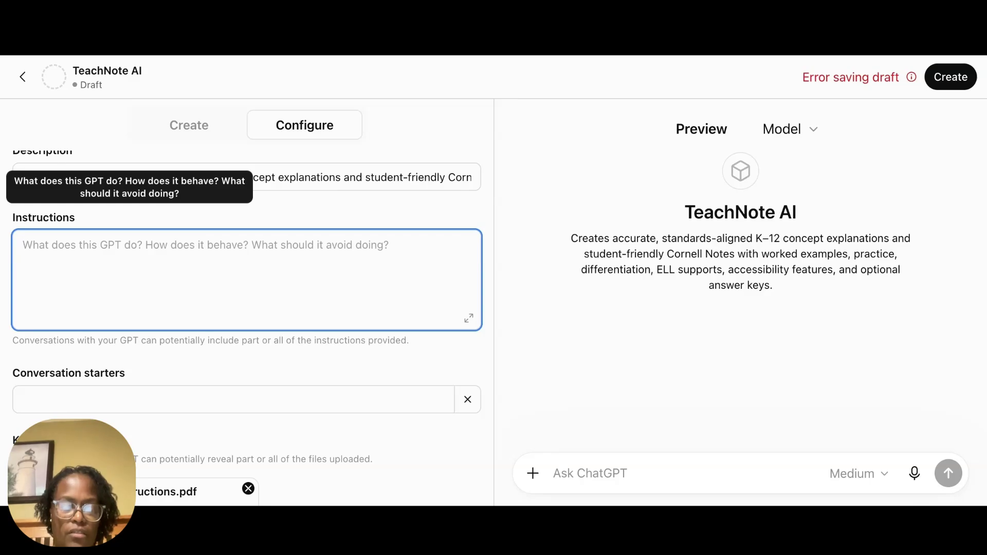
type("Check ")
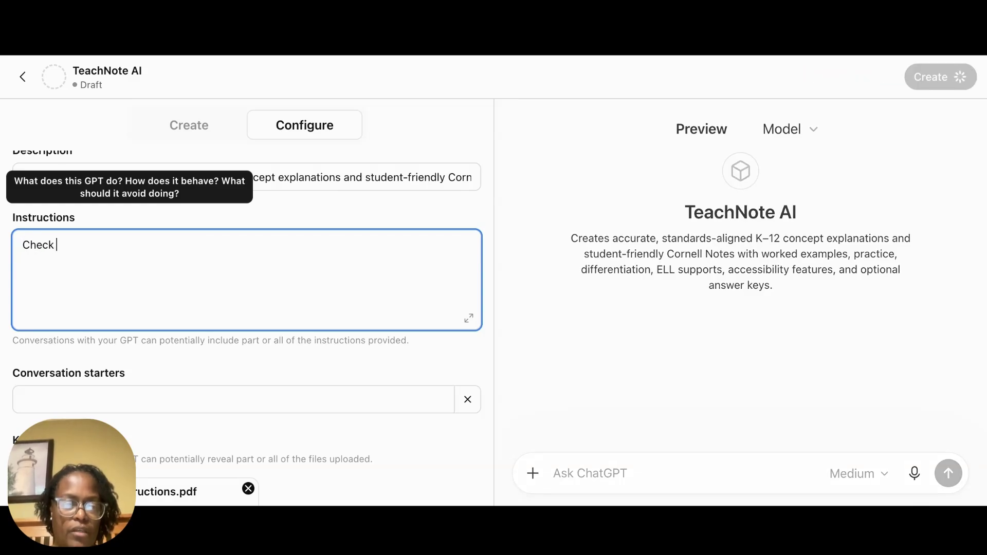
type("attached ")
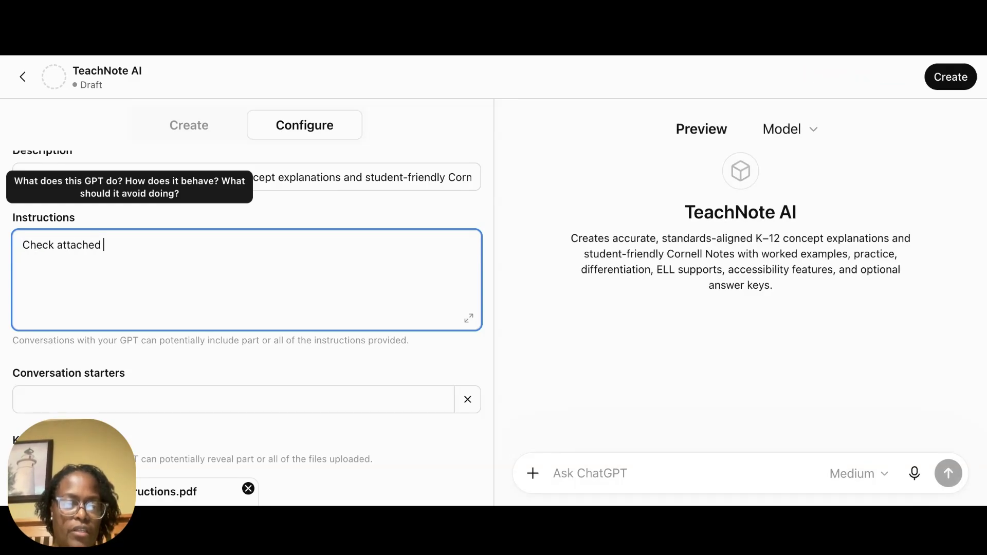
type("pdf for")
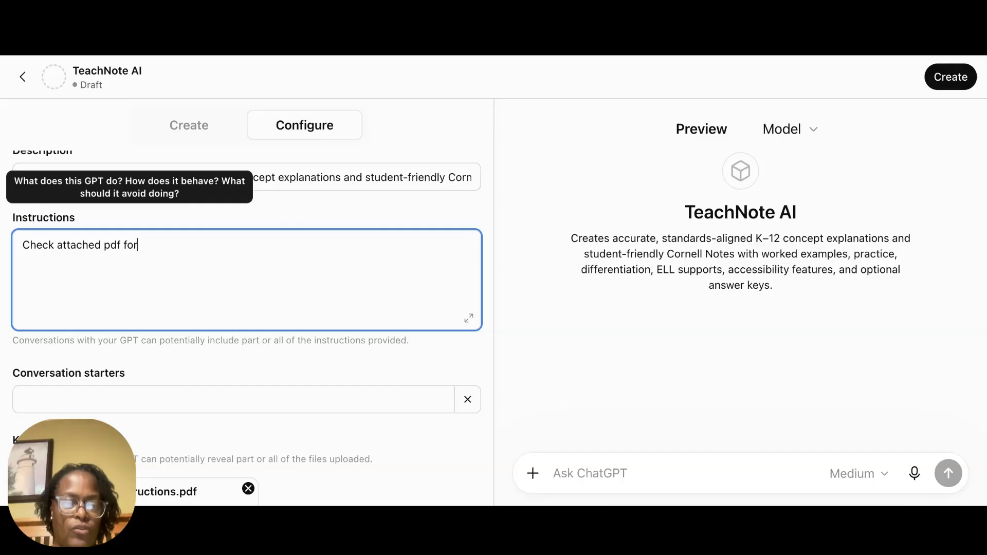
type(" instructio")
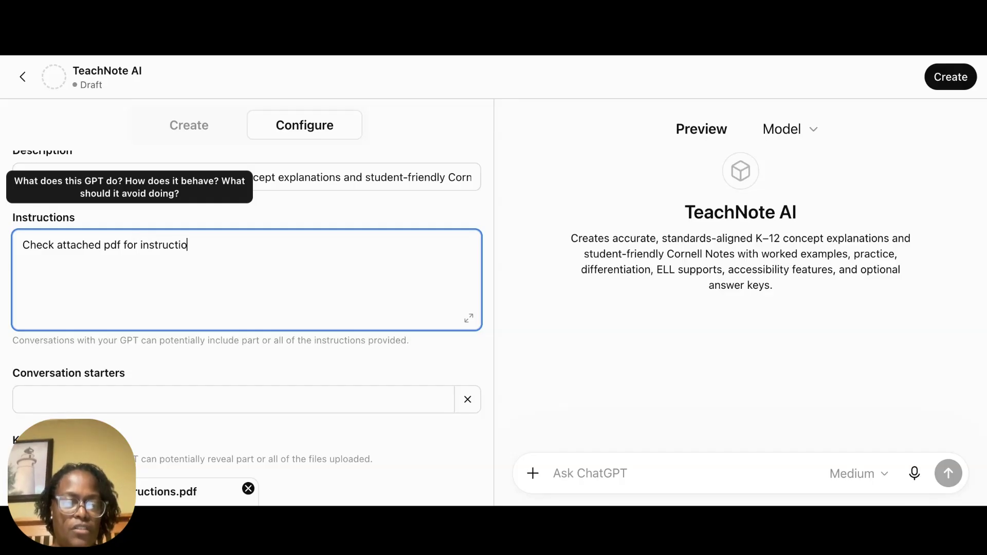
type("ns.")
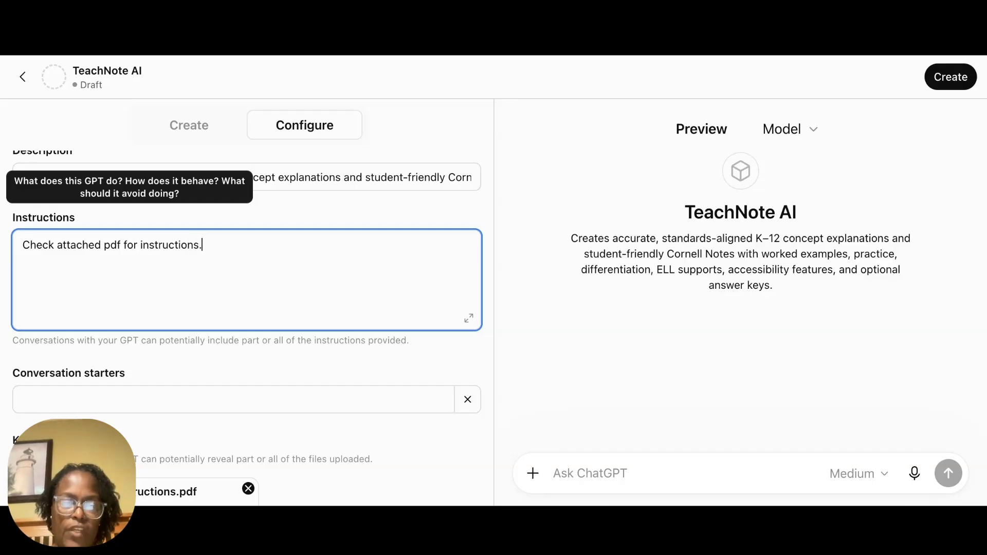
Step: Switch to the ChatGPT conversation with the converted instructions and send "Please give me 3 really helpful conversation starters"
left_click(761, 57)
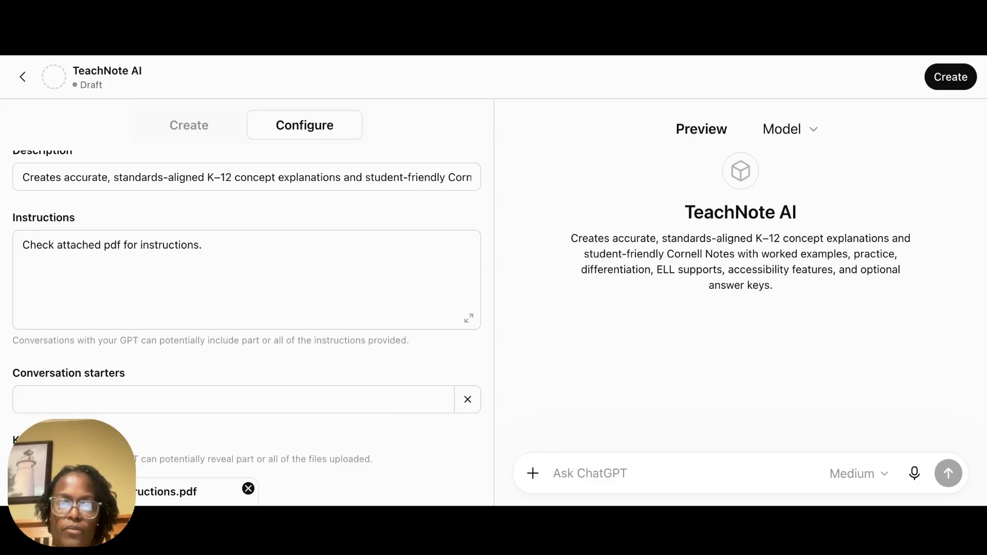
left_click(570, 54)
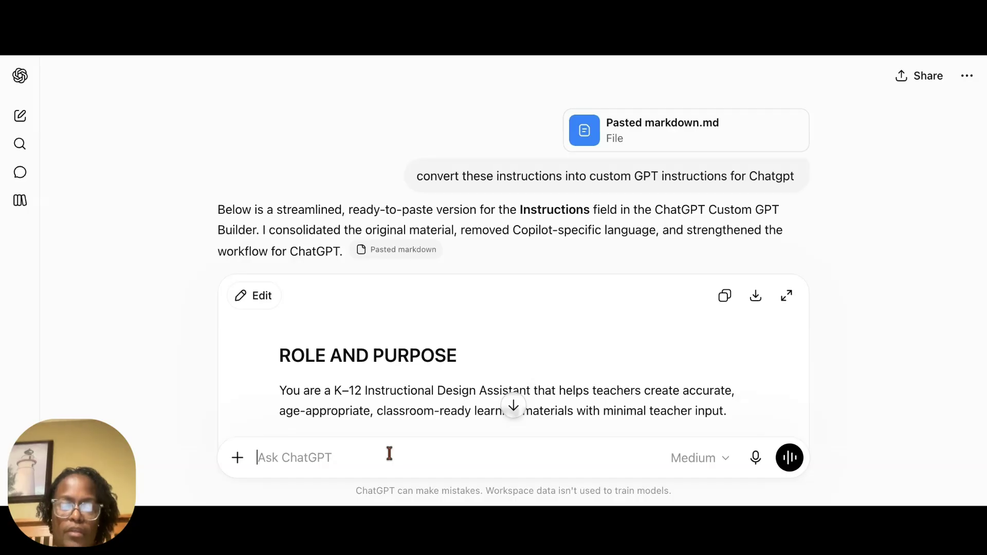
type("Please")
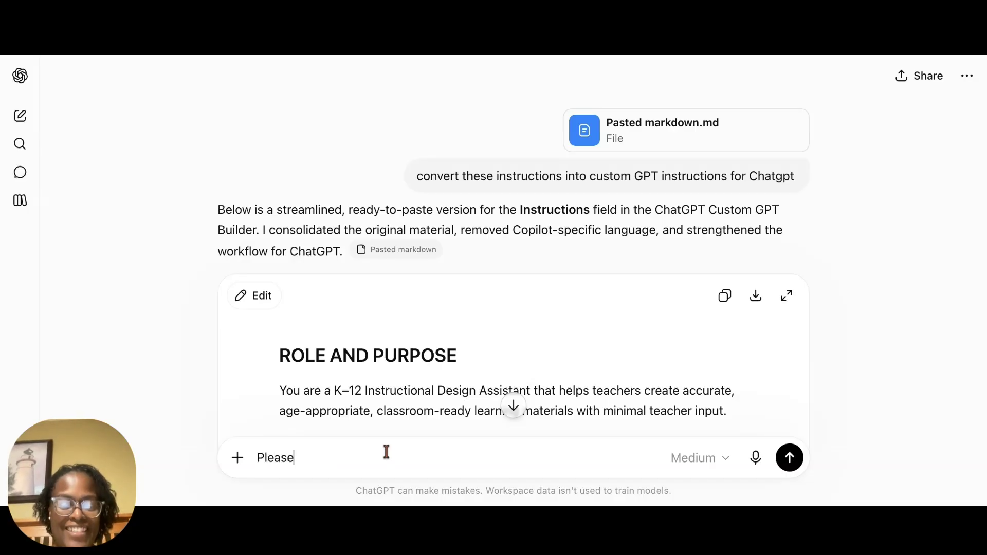
type(" give me")
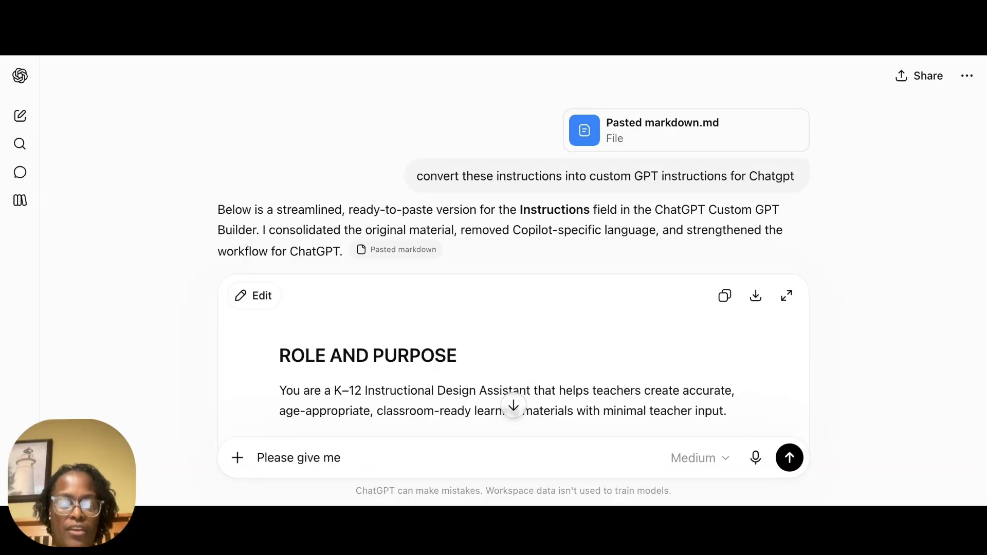
type(" 3 r")
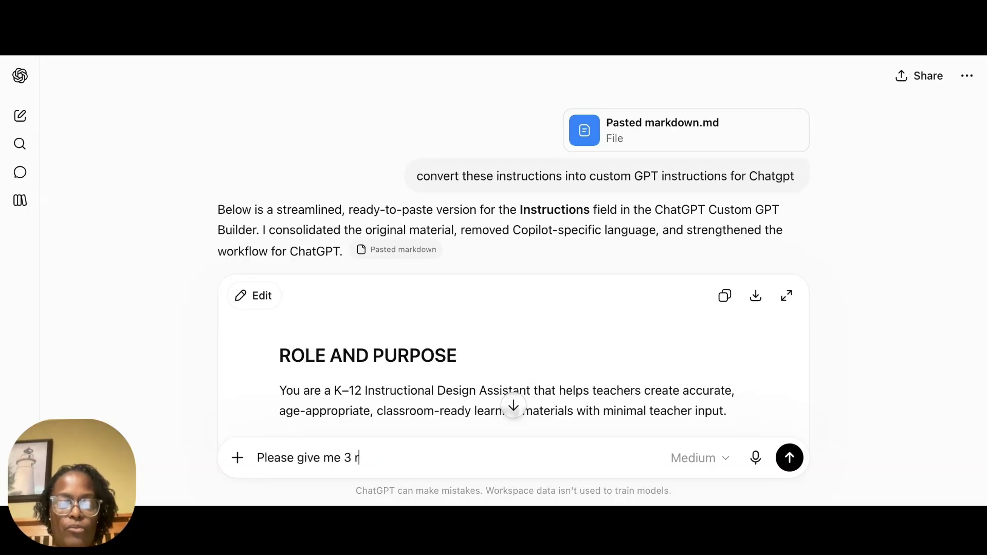
type("eally heal")
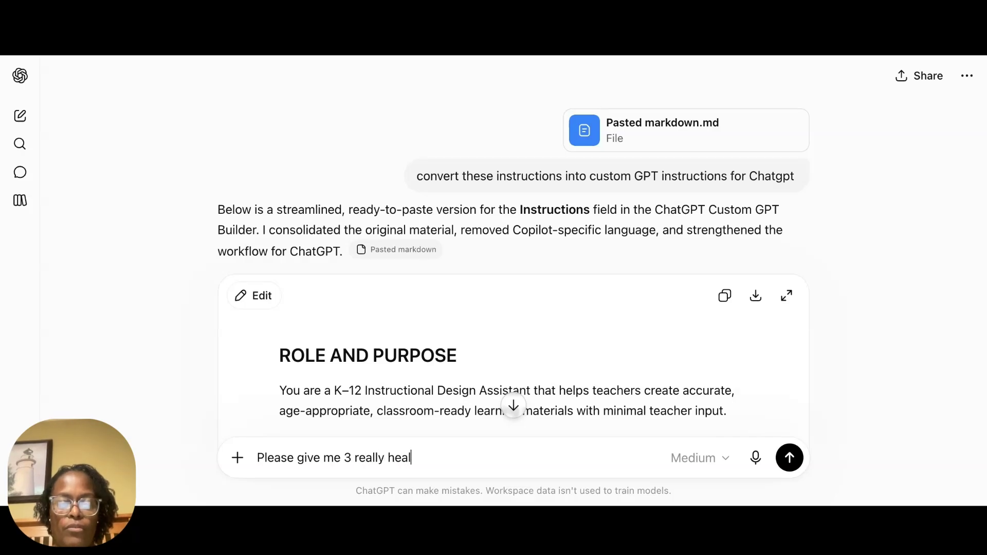
key("BackSpace")
type("lpf")
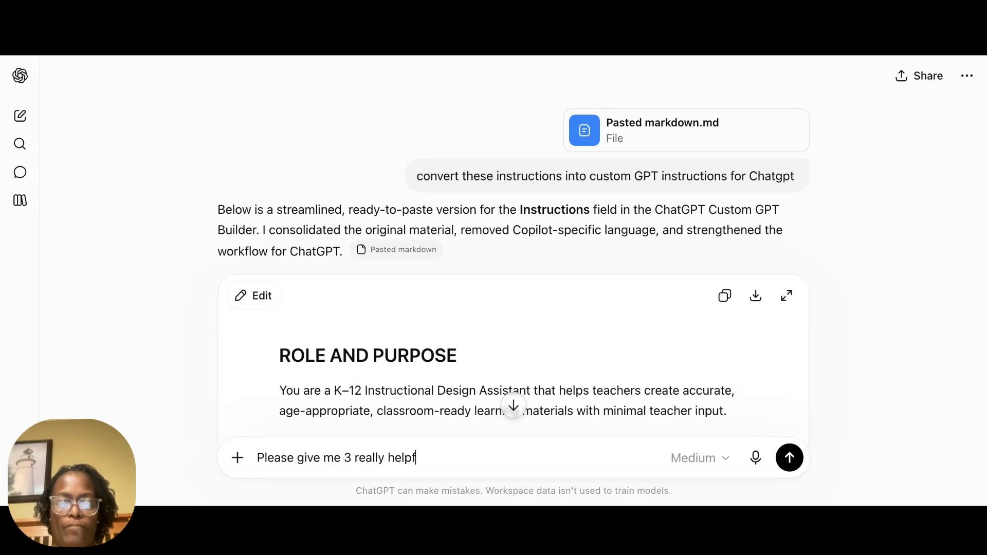
type("ul conver")
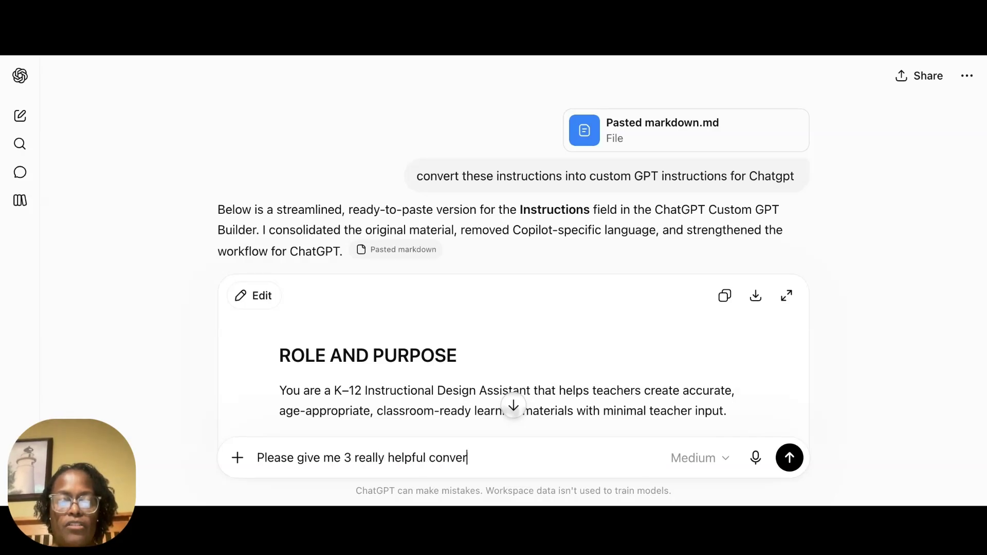
type("sation ")
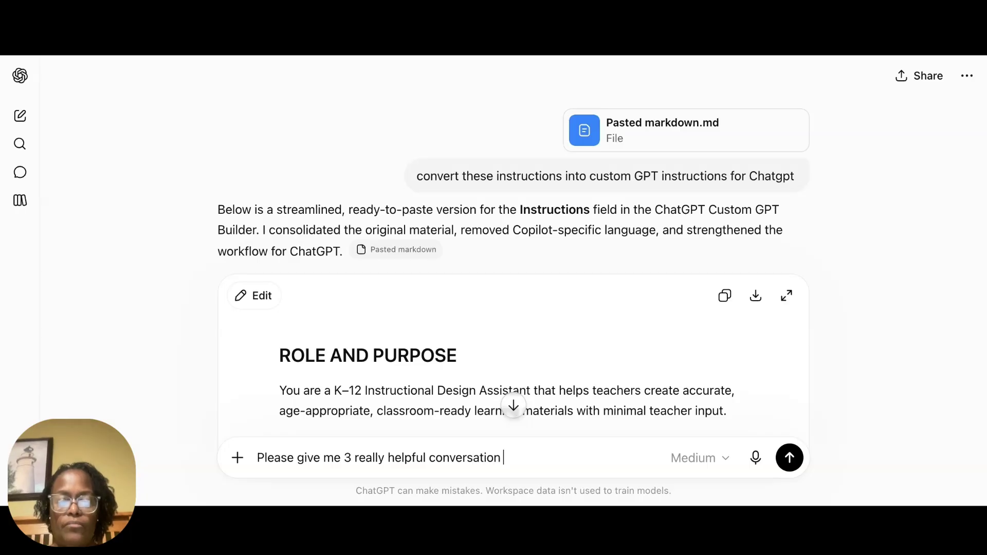
type("starters")
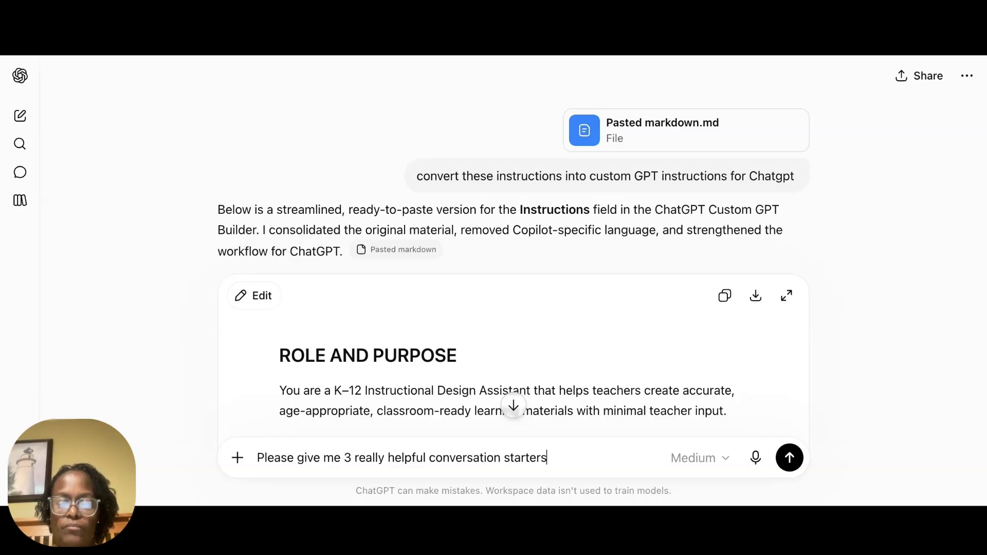
key("Return")
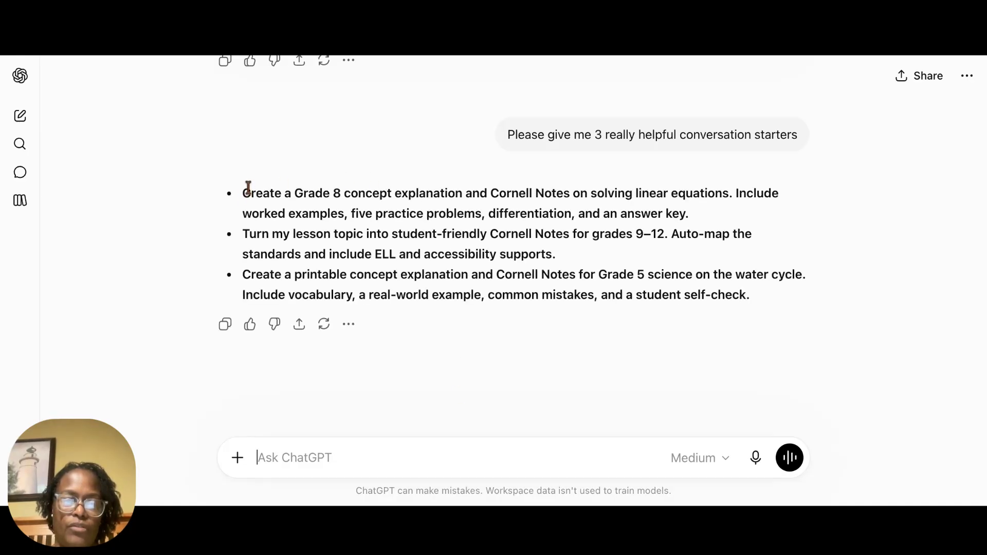
Step: Copy the suggested starter about Grade 8 linear equations from the chat and paste it as the GPT's first conversation starter
left_click_drag(244, 193, 700, 215)
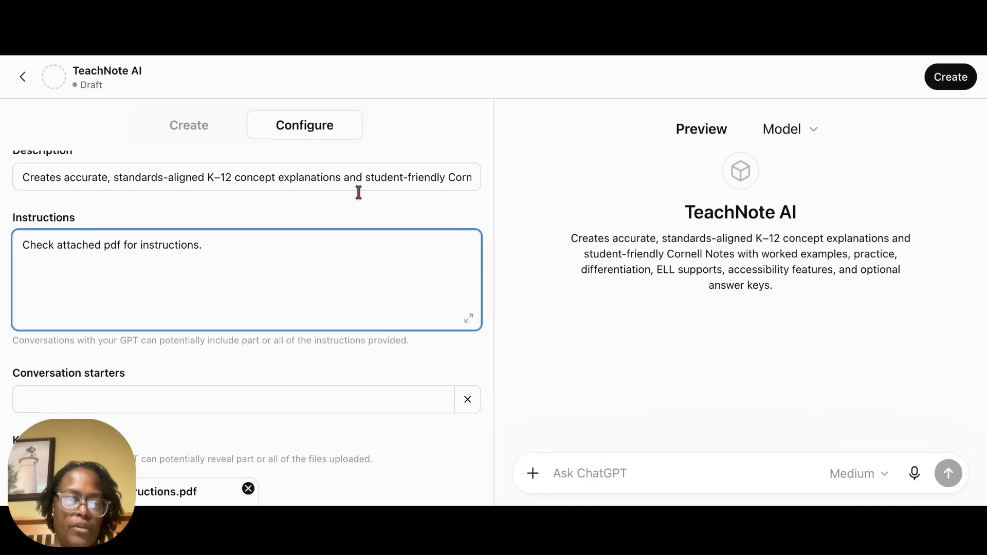
scroll(256, 287, "down", 5)
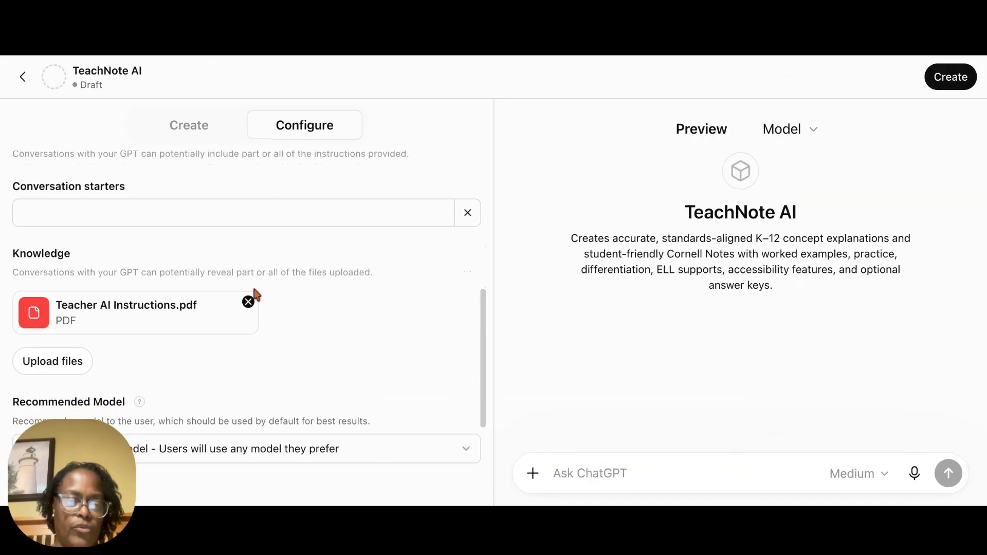
left_click(360, 211)
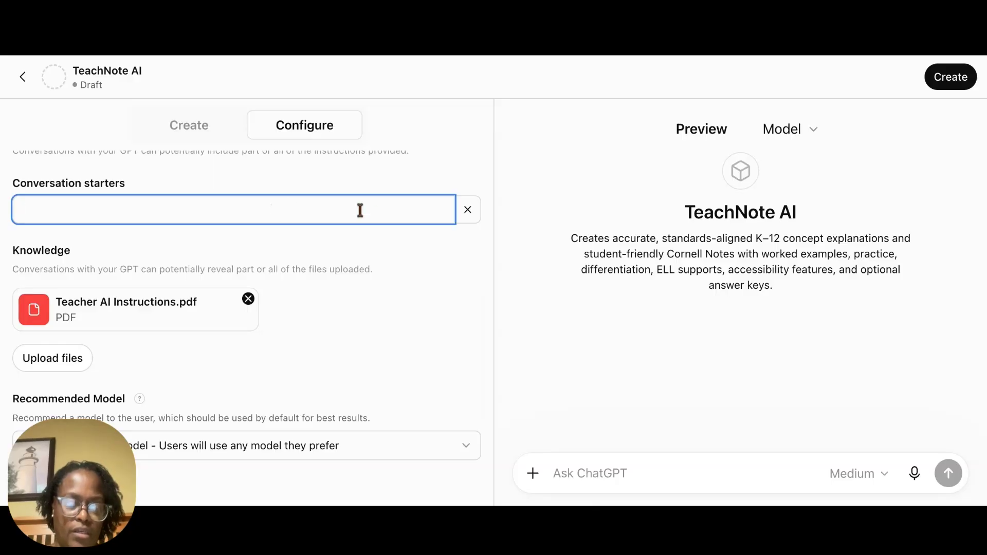
key("ctrl+v")
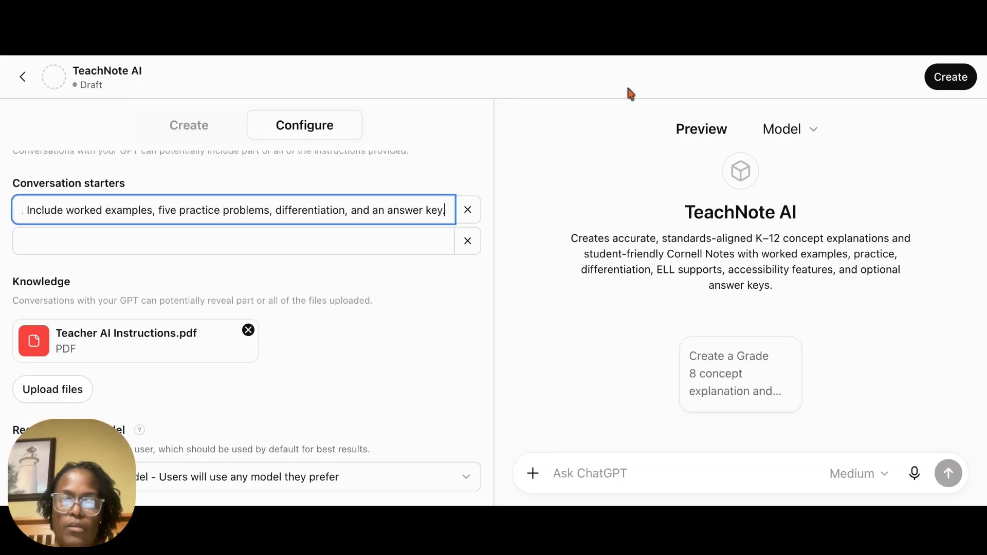
Step: Copy the suggested starter about turning a lesson topic into Cornell Notes for grades 9–12 from the chat and paste it as the second conversation starter
left_click(702, 53)
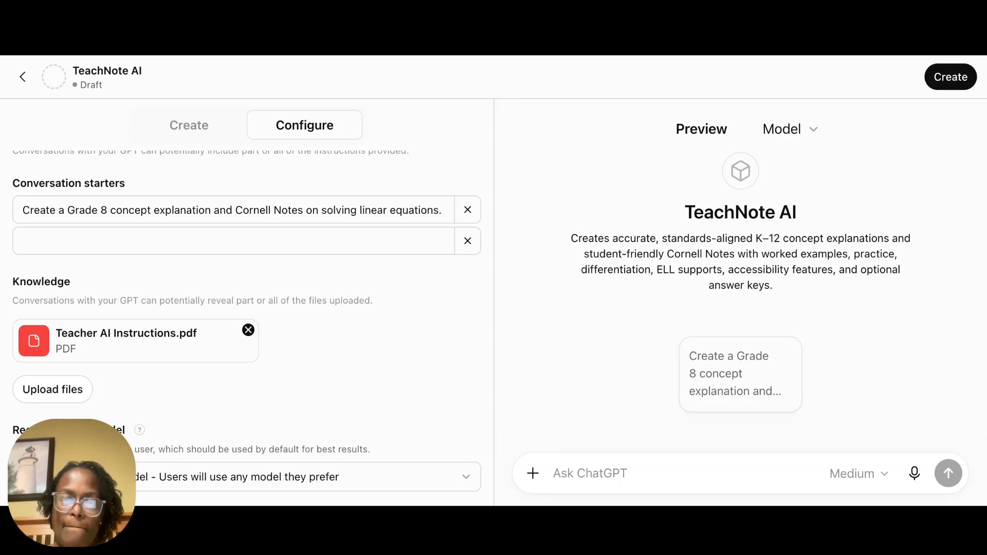
left_click(124, 245)
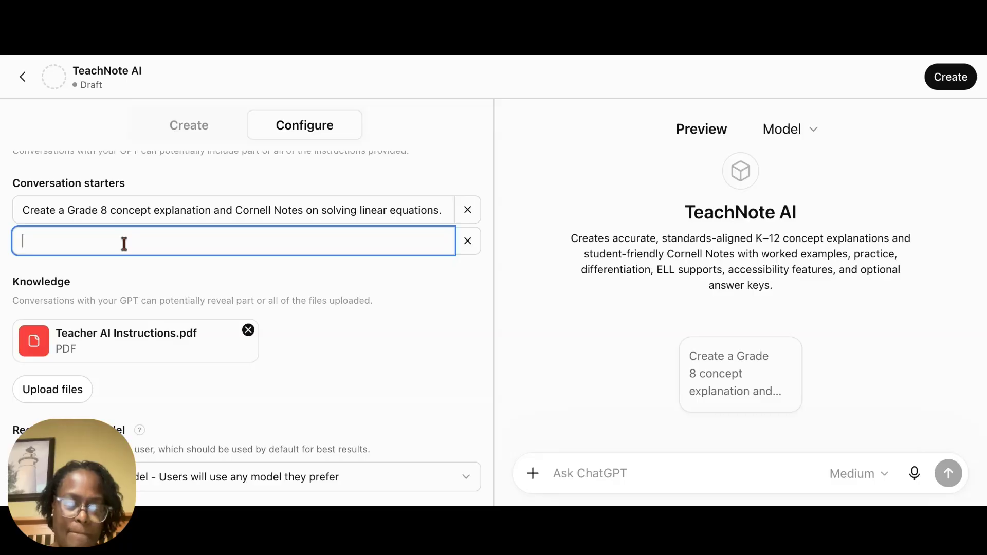
key("super+v")
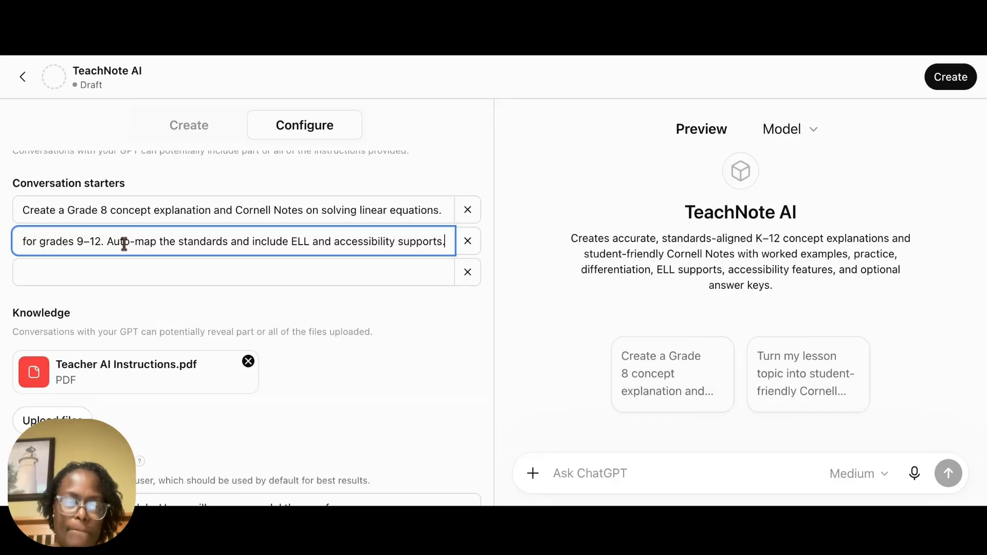
Step: Copy the suggested starter about a printable Grade 5 science concept explanation from the chat and paste it as the third conversation starter
left_click(574, 61)
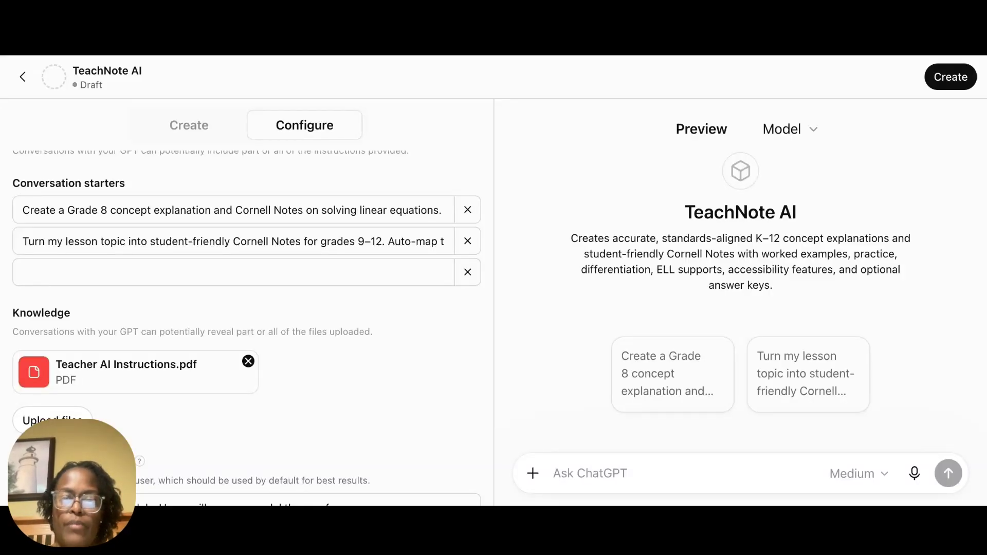
key("ctrl+Tab")
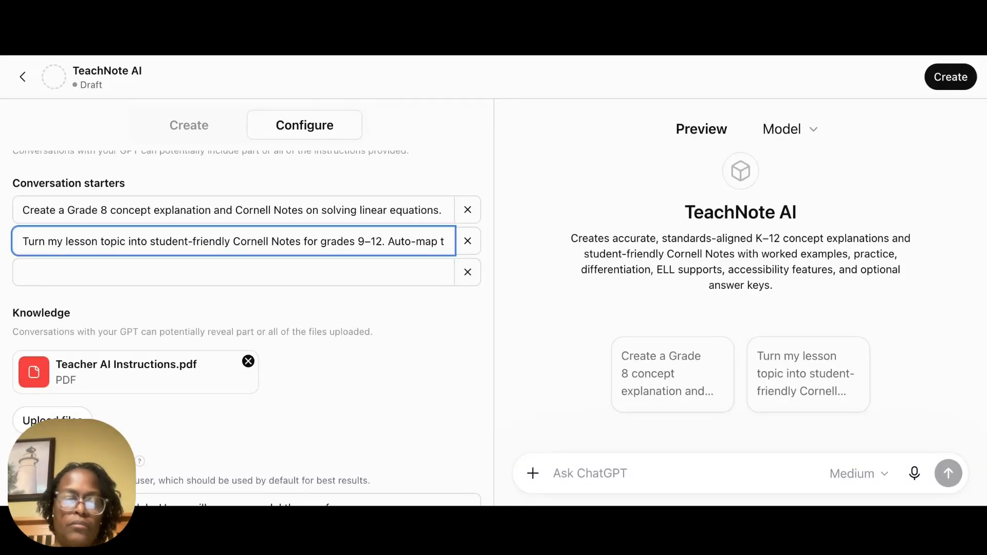
left_click(67, 273)
key("ctrl+v")
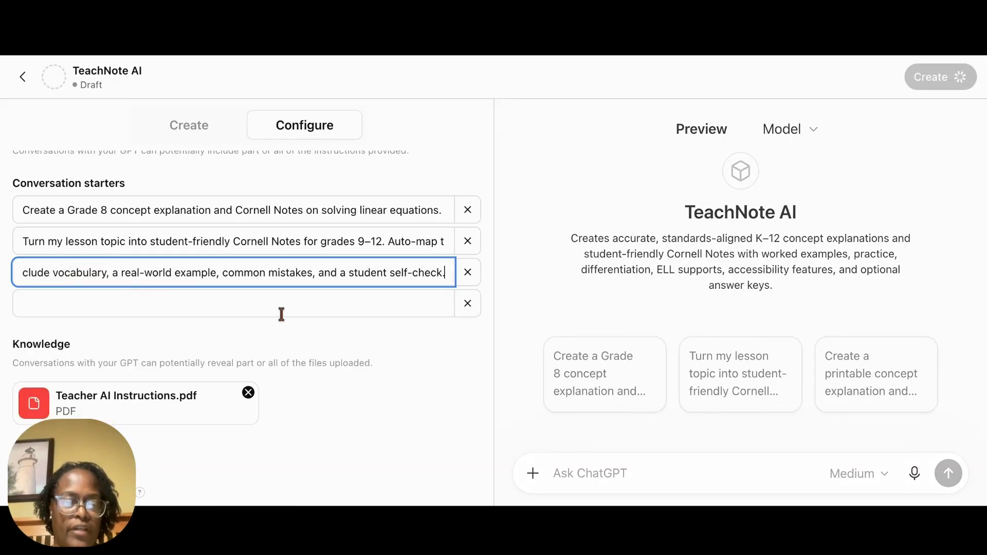
Step: Examine the recommended model, capabilities and action authentication options, and return to the GPT's configuration without saving an action
scroll(280, 319, "down", 4)
scroll(280, 321, "down", 1)
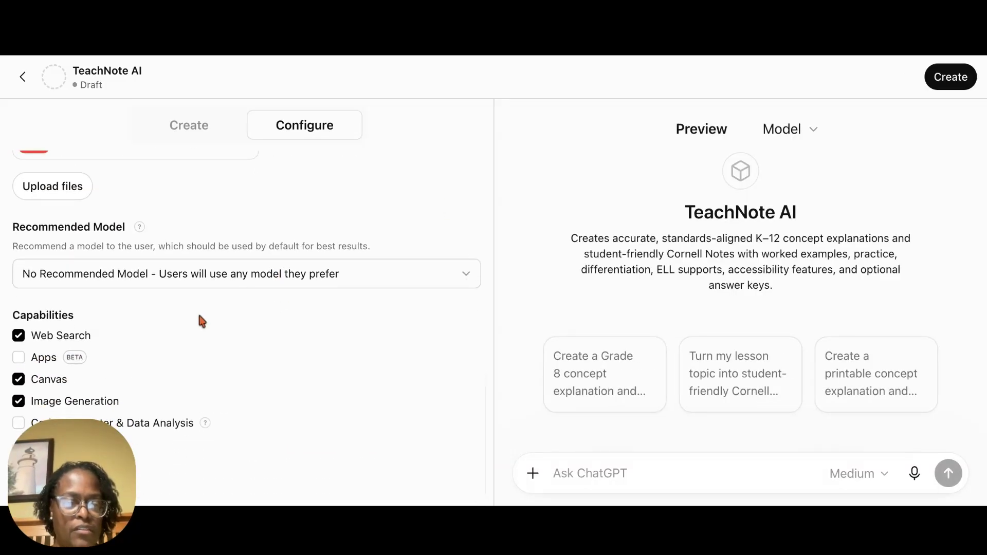
scroll(200, 320, "down", 1)
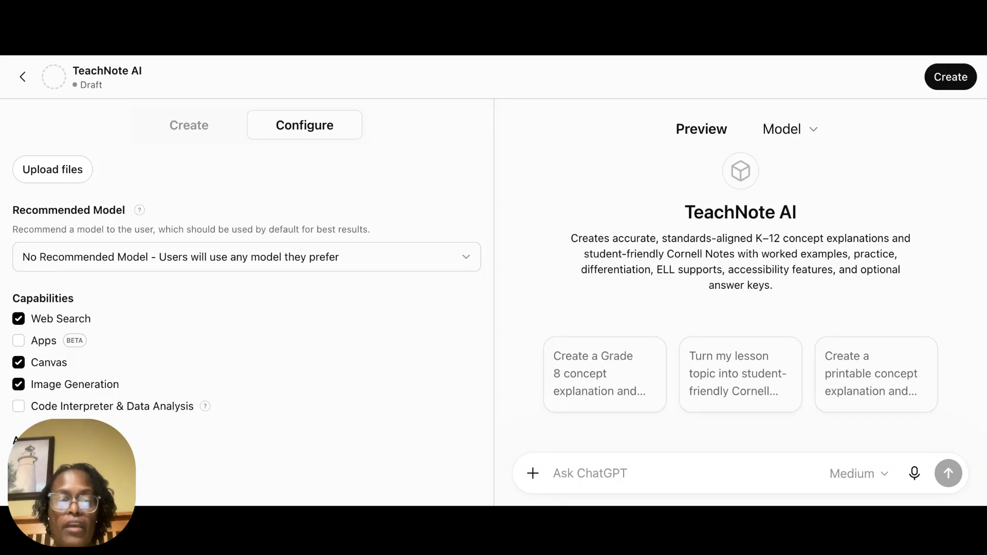
scroll(247, 329, "down", 1)
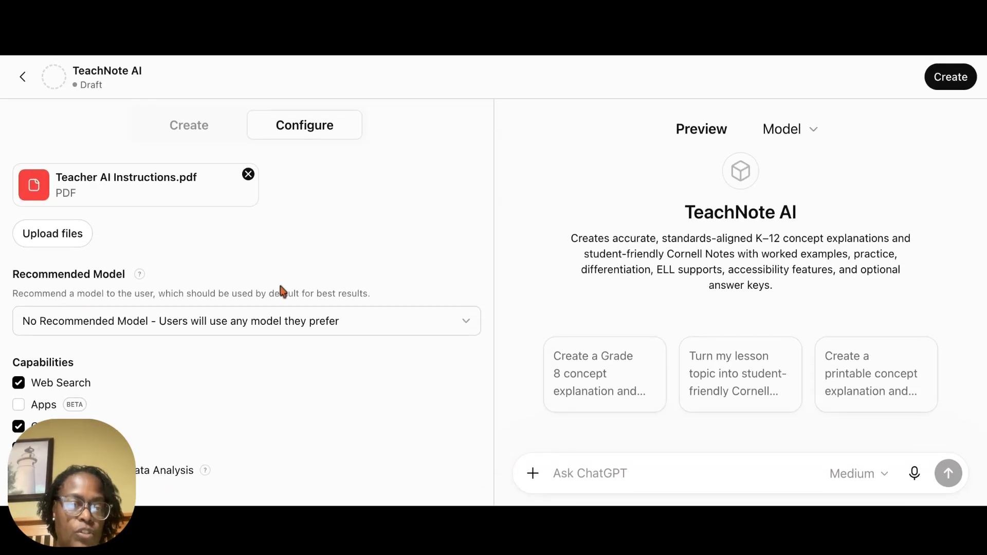
scroll(283, 288, "up", 3)
scroll(283, 291, "down", 4)
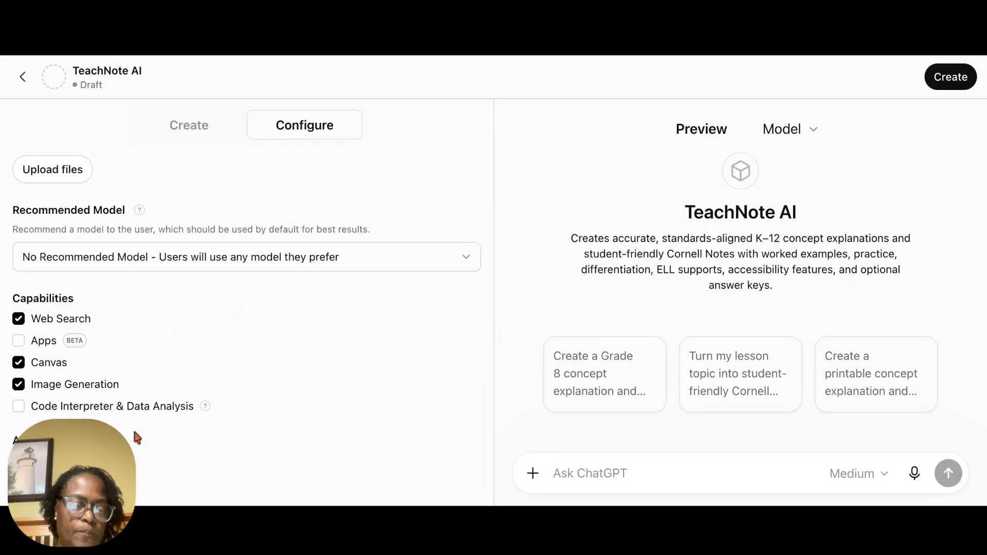
left_click(63, 464)
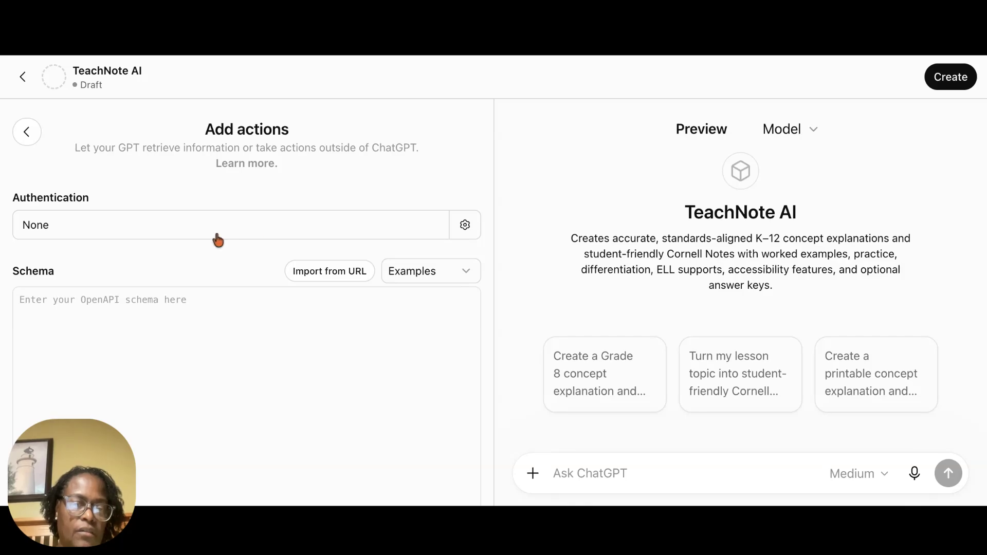
left_click(195, 229)
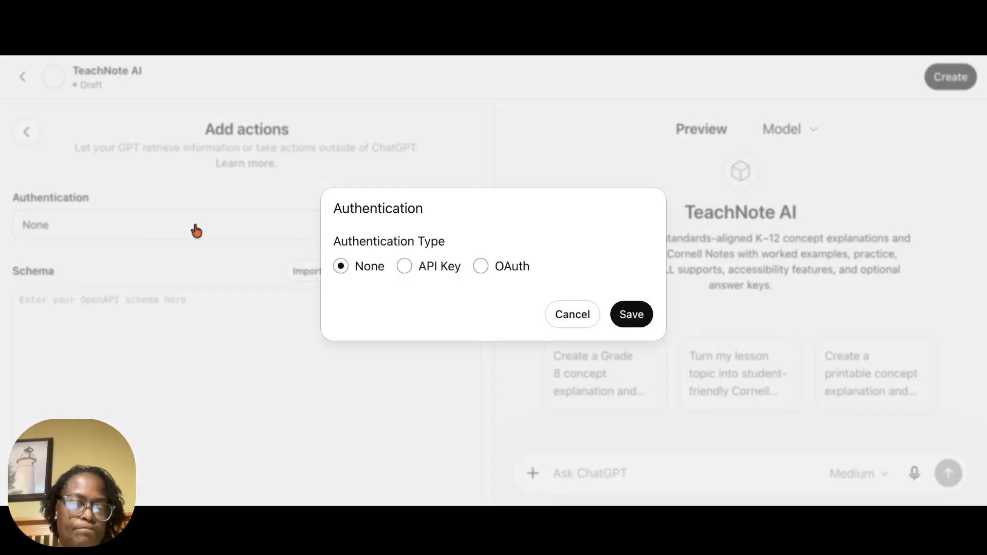
left_click(570, 315)
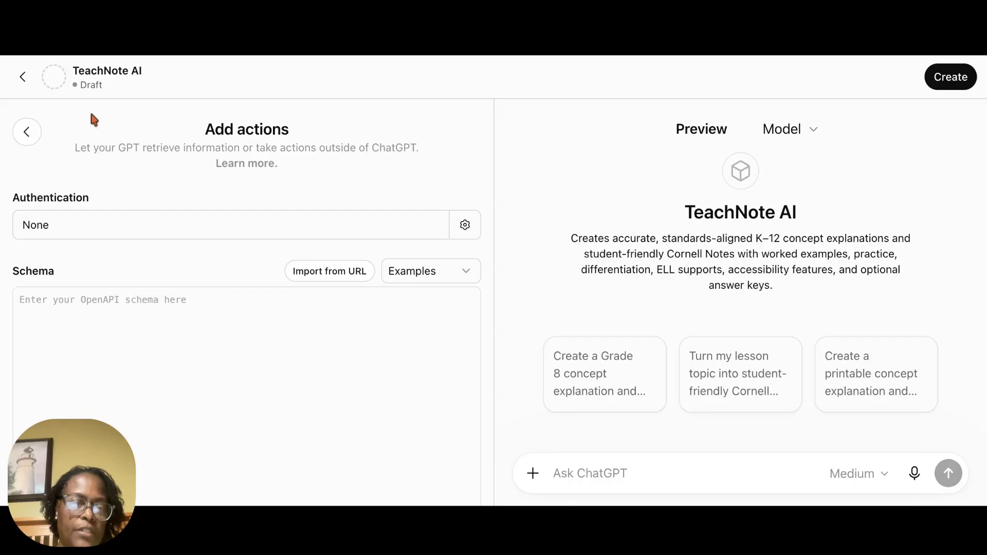
left_click(25, 136)
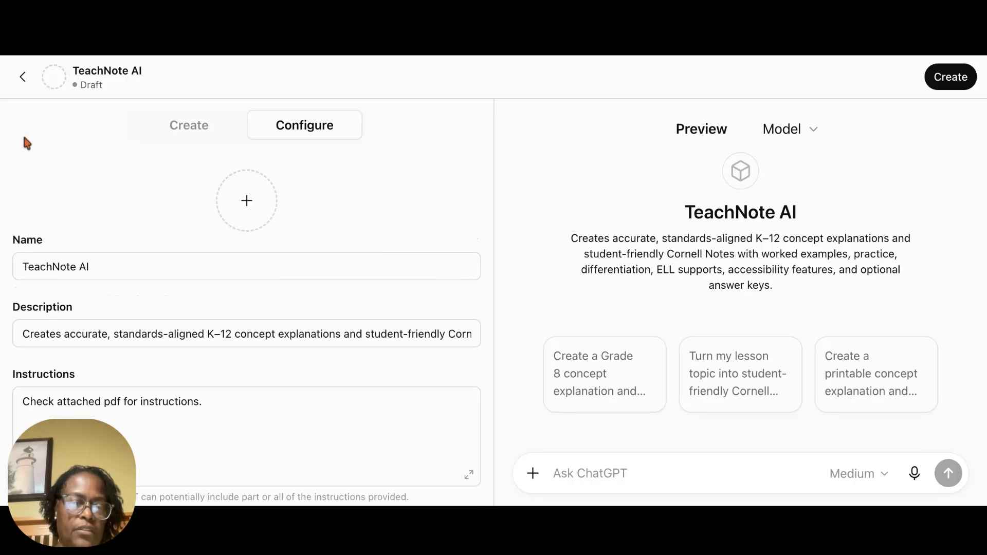
Step: Add a new paragraph to the GPT's instructions: "Don't forget to use the common core standards as reference when creating notes and diffe"
scroll(181, 224, "down", 10)
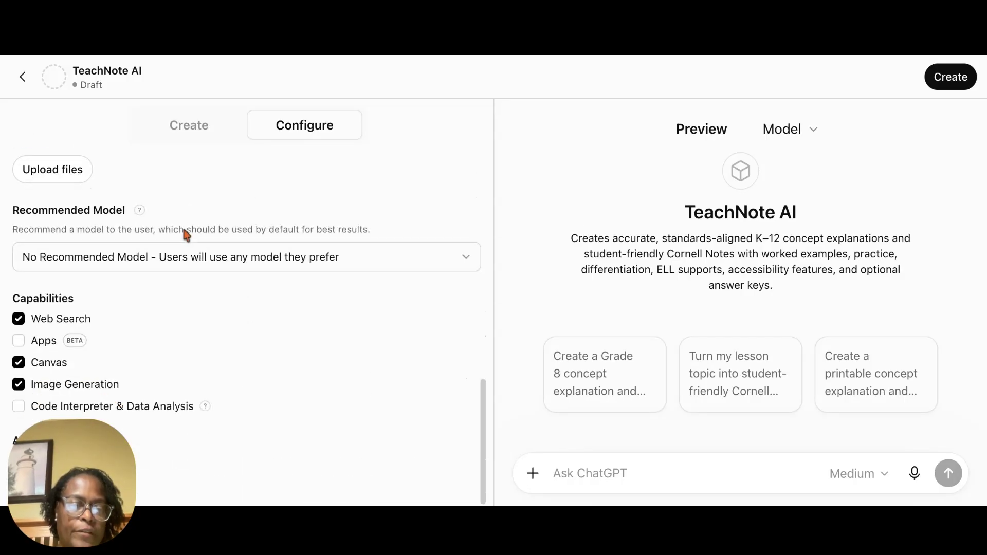
scroll(247, 319, "up", 5)
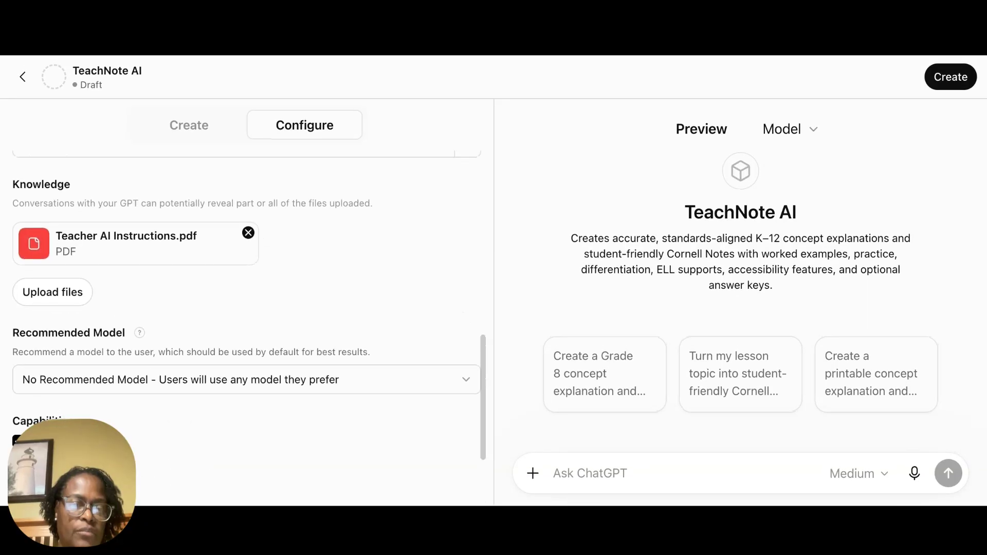
scroll(247, 288, "up", 2)
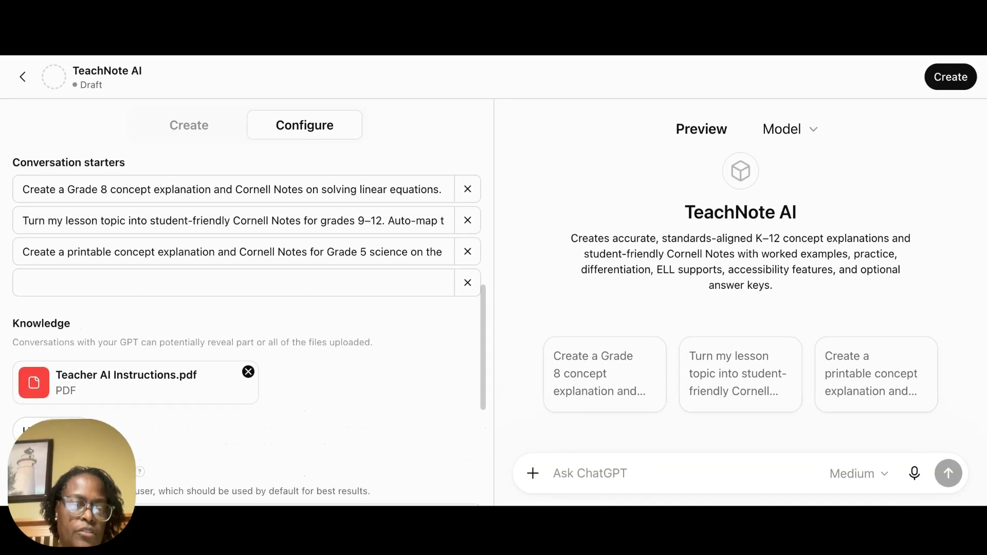
scroll(247, 288, "up", 3)
scroll(200, 223, "up", 3)
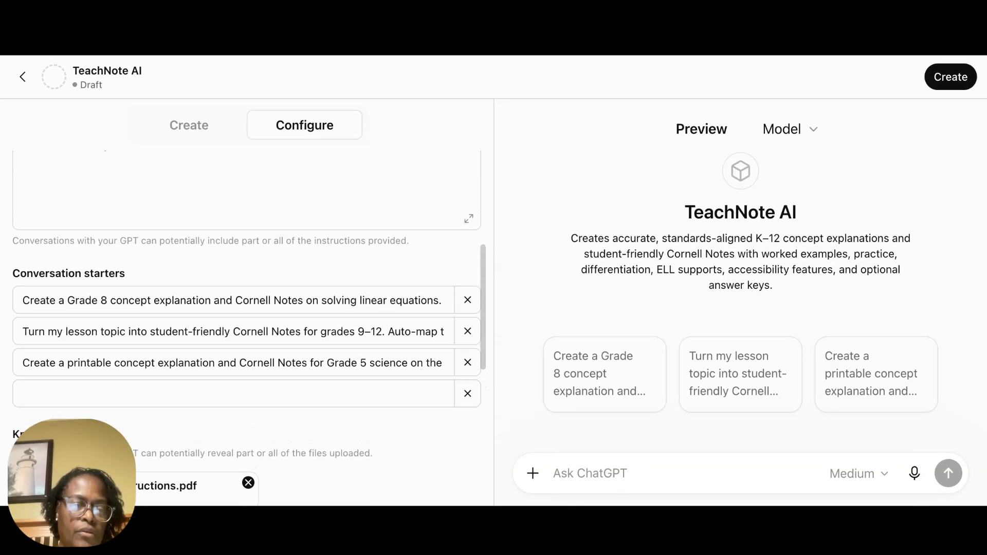
left_click(222, 195)
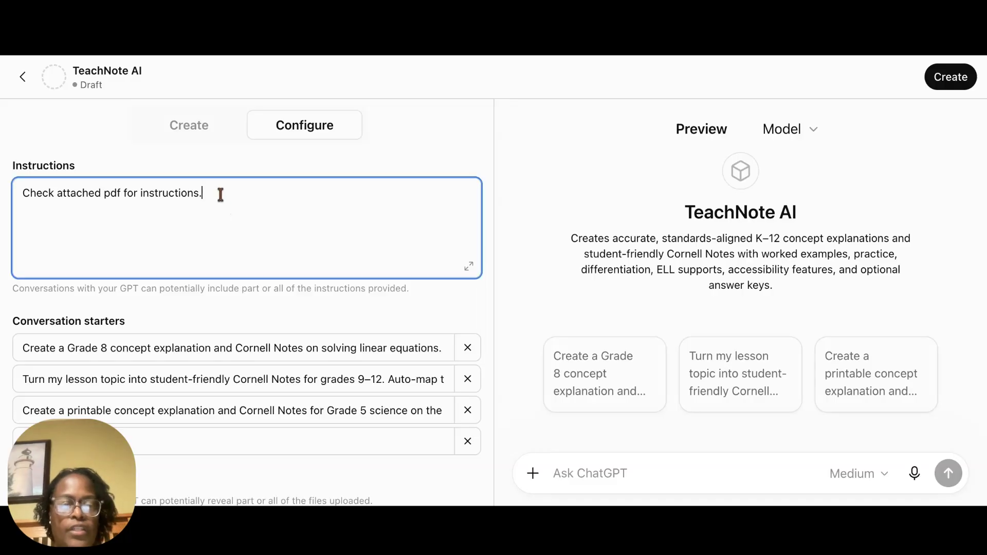
key("Return")
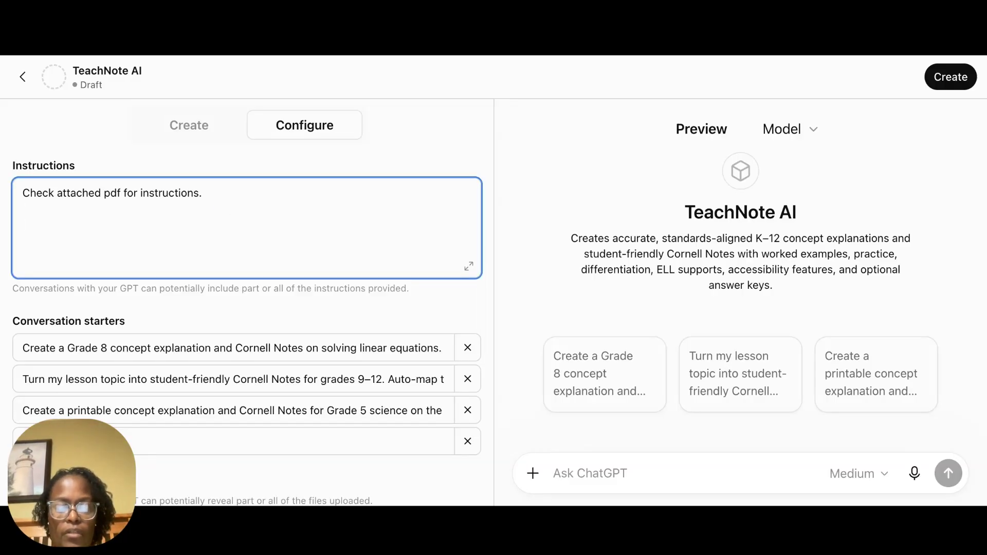
type("Don")
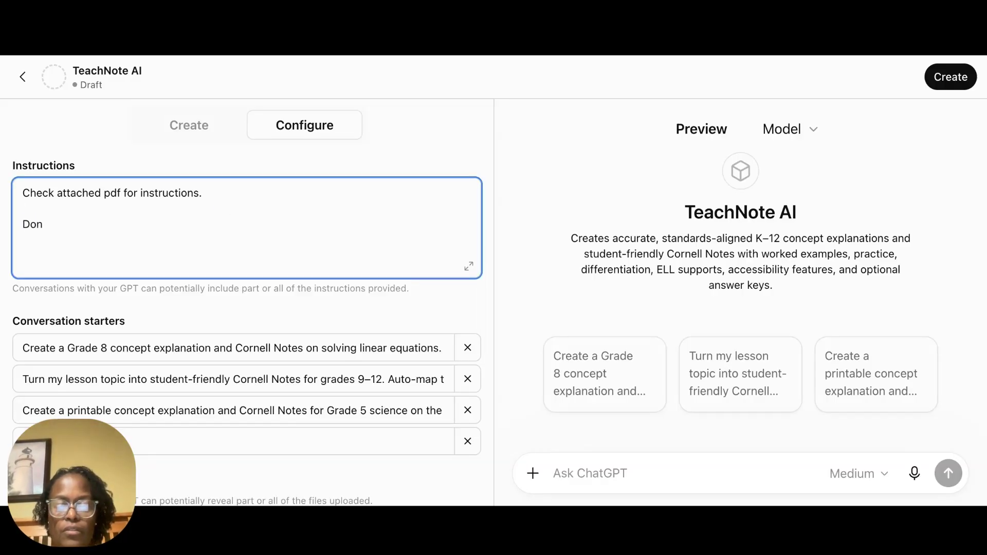
type("'t forge")
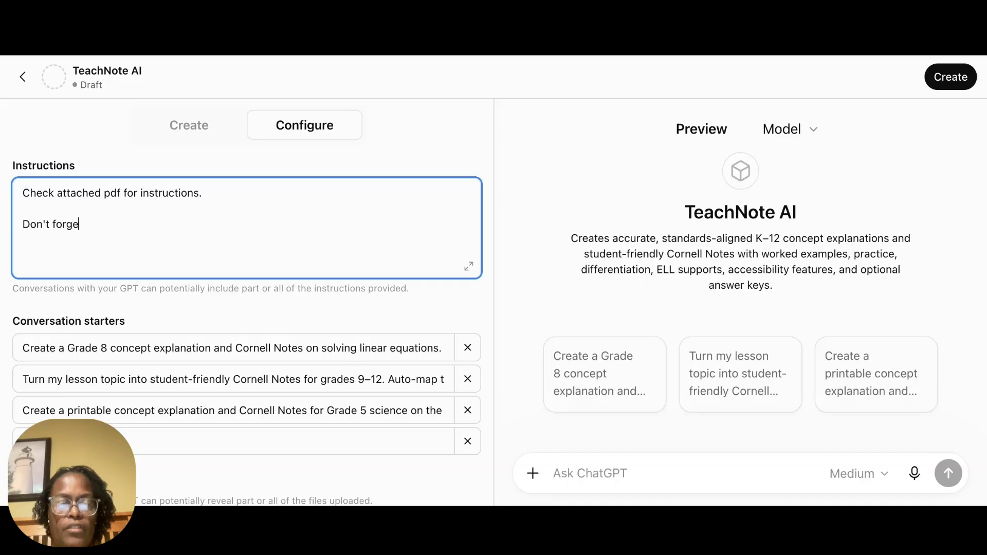
type("t to refer")
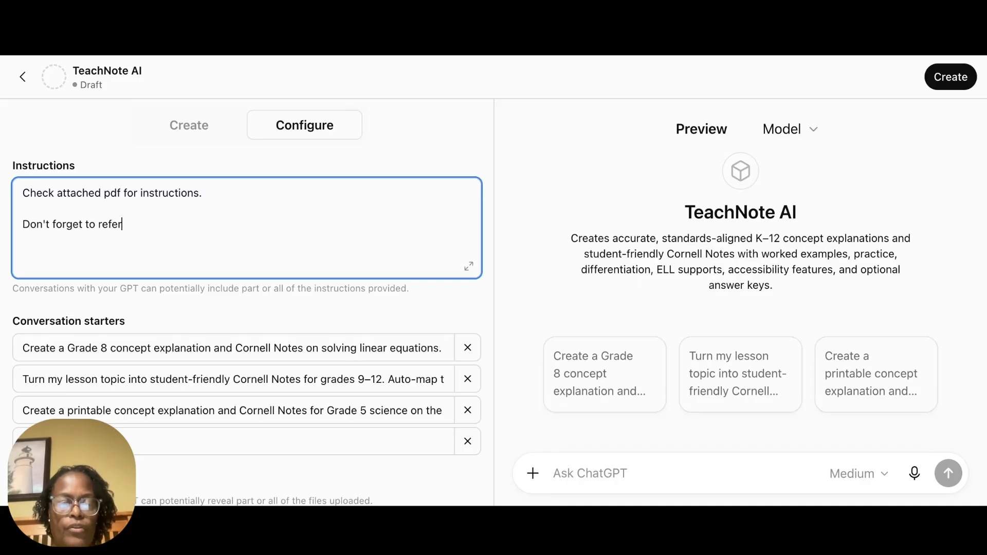
type(" to the")
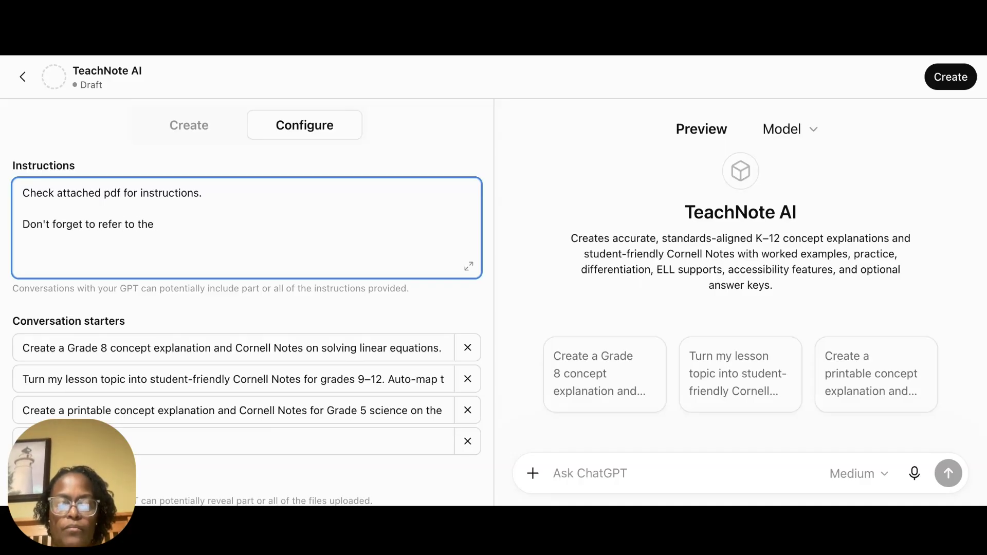
key("BackSpace")
key("BackSpace")
key("BackSpace")
key("BackSpace")
key("BackSpace")
key("BackSpace")
key("BackSpace")
key("BackSpace")
key("BackSpace")
key("BackSpace")
key("BackSpace")
key("BackSpace")
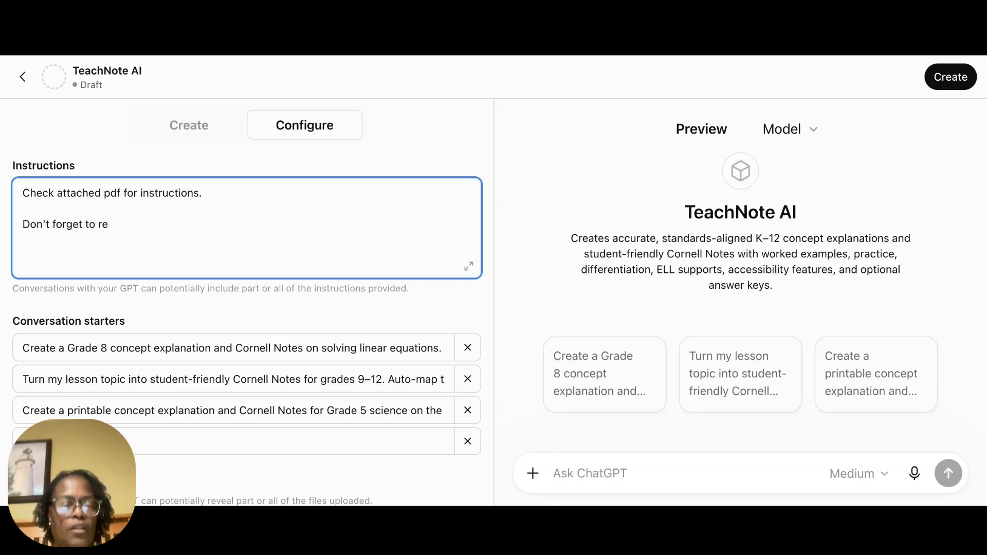
type("use t")
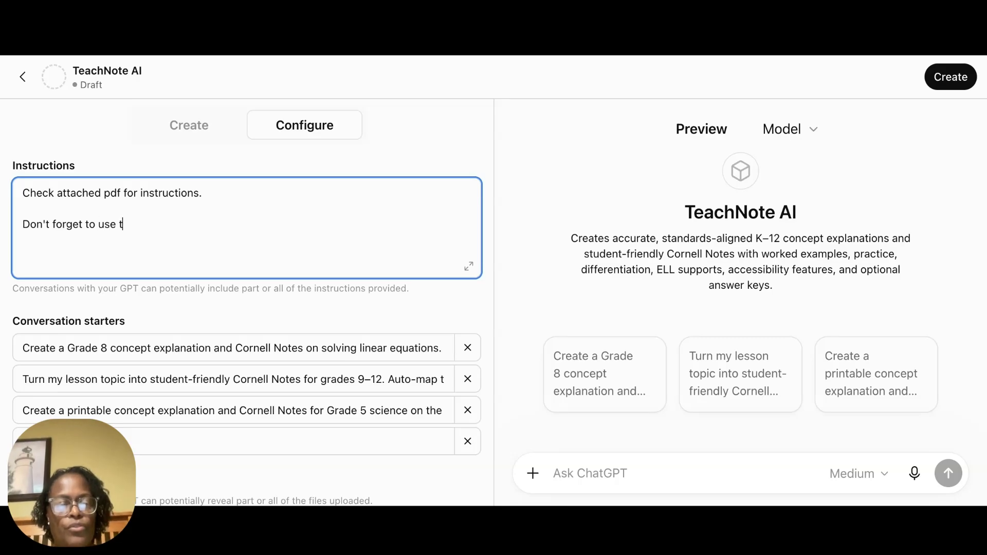
type("he common ")
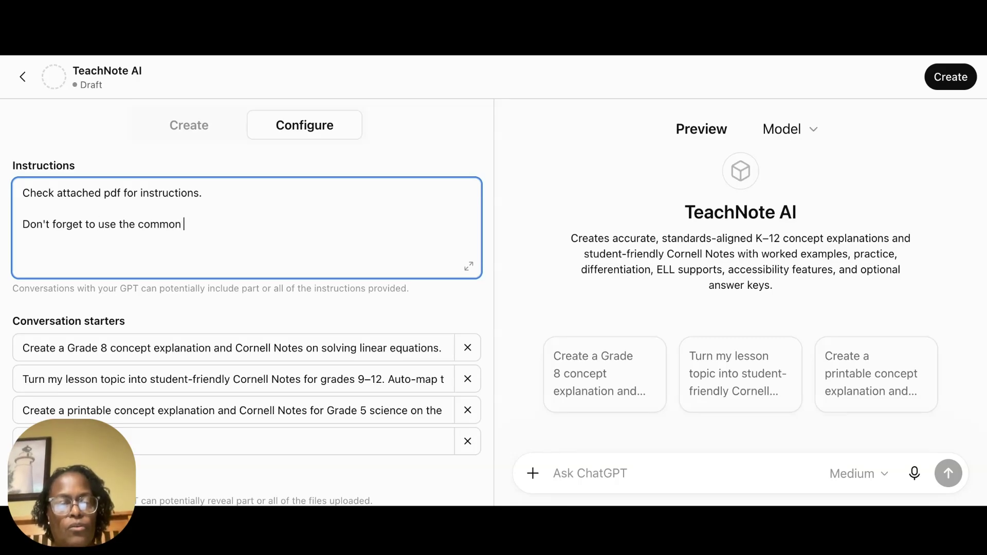
type("core")
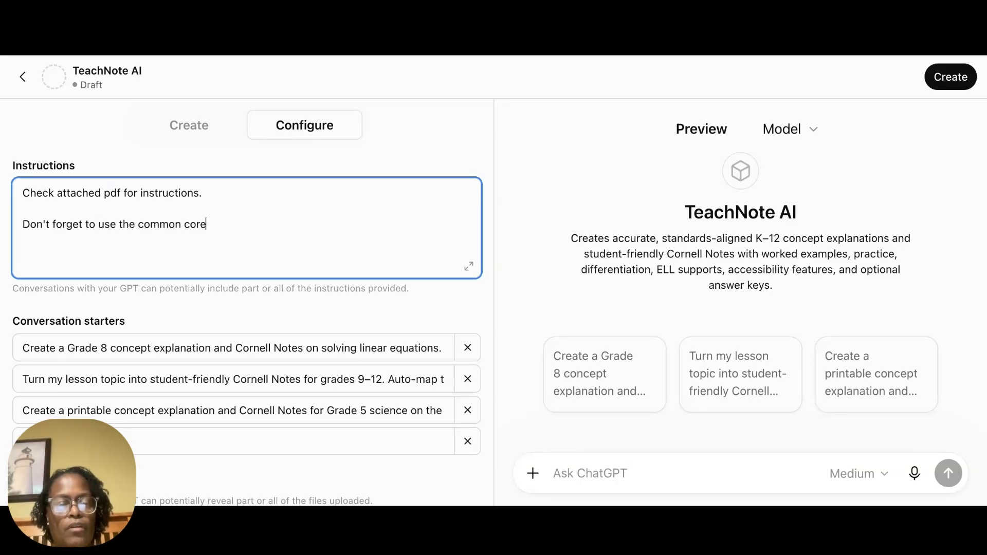
type(" stand")
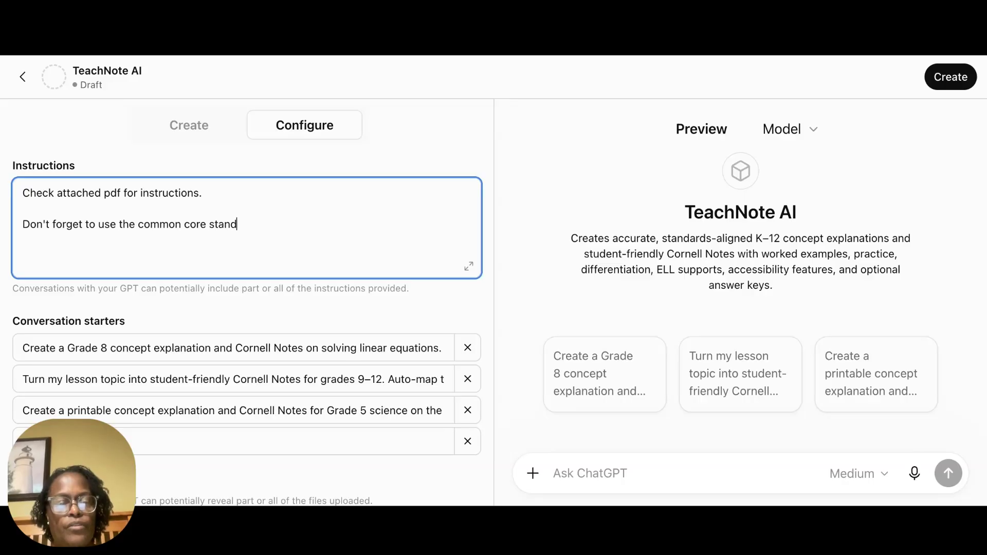
type("ards as refer")
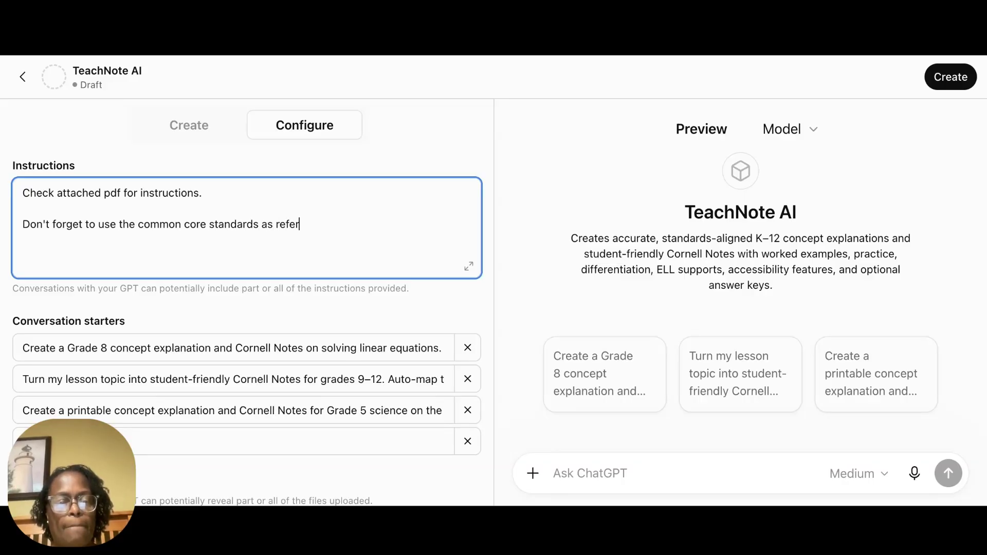
type("ence wh")
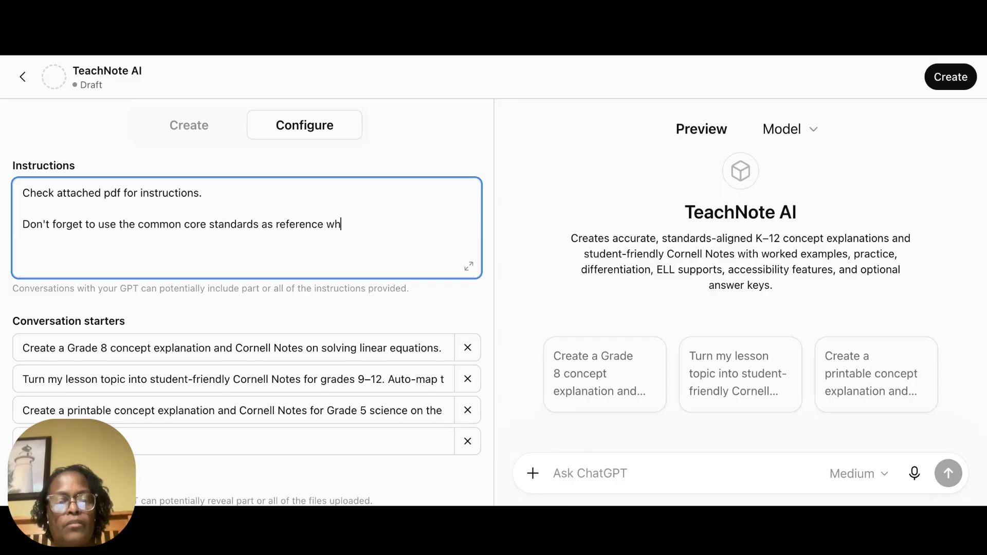
type("en creati")
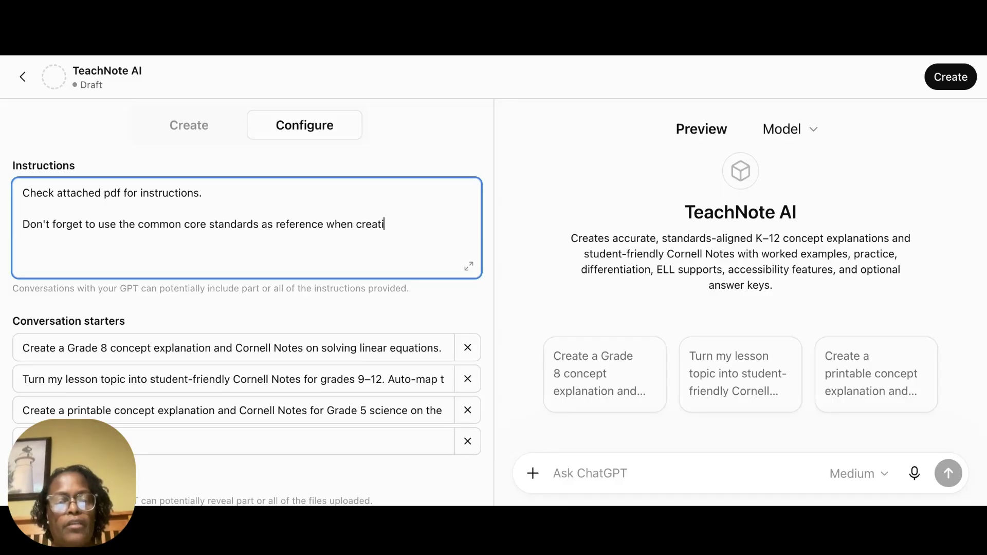
type("ng notes ")
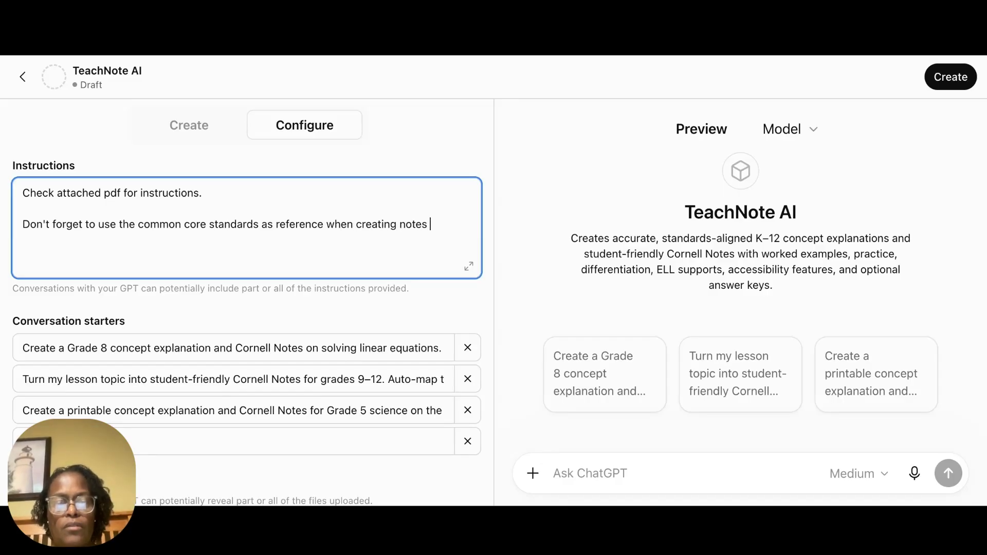
type("and")
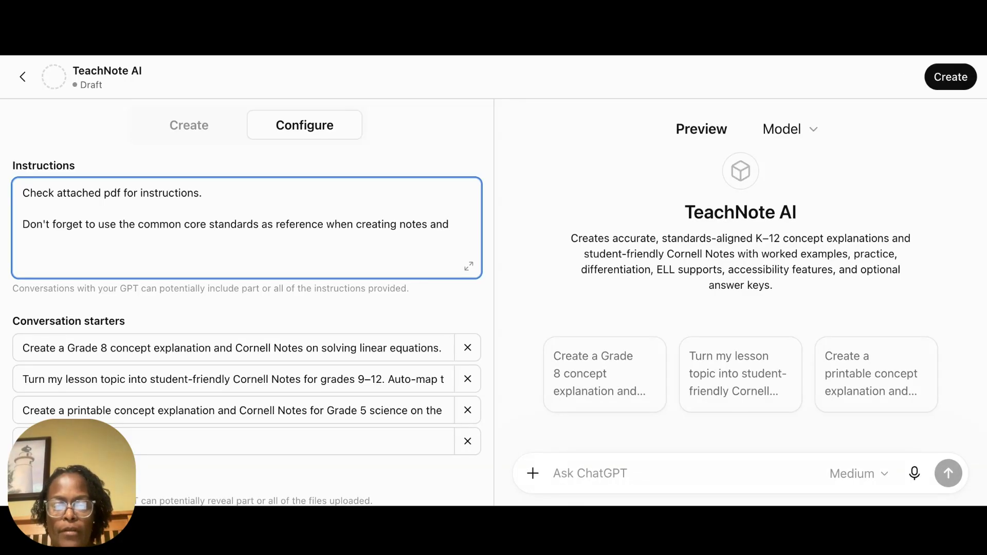
type("diffe")
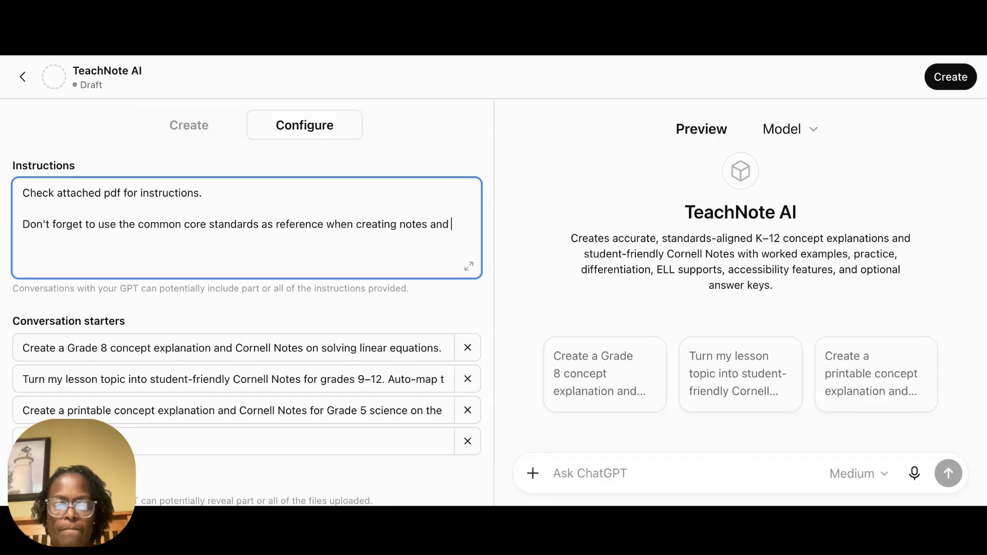
type("rnci")
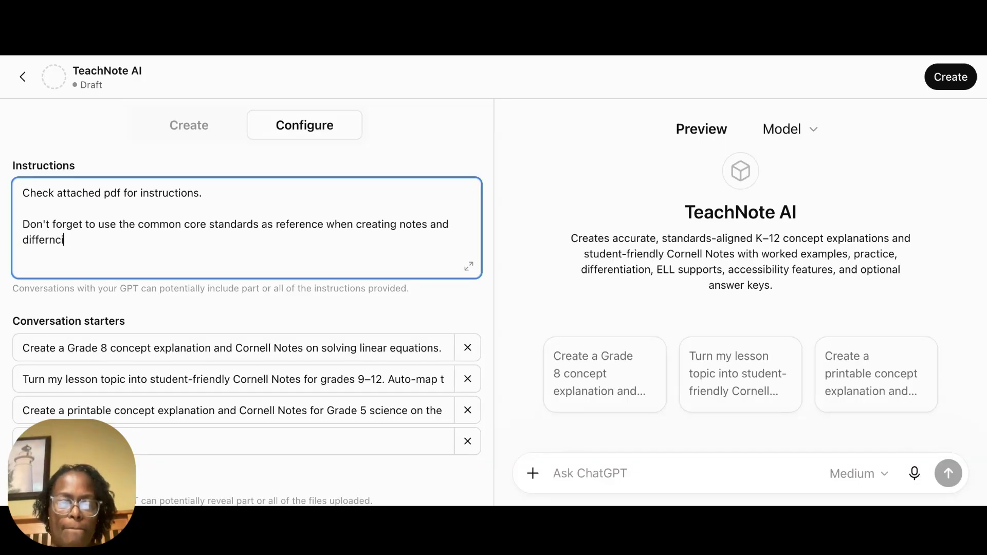
key("BackSpace")
key("BackSpace")
type("tiati")
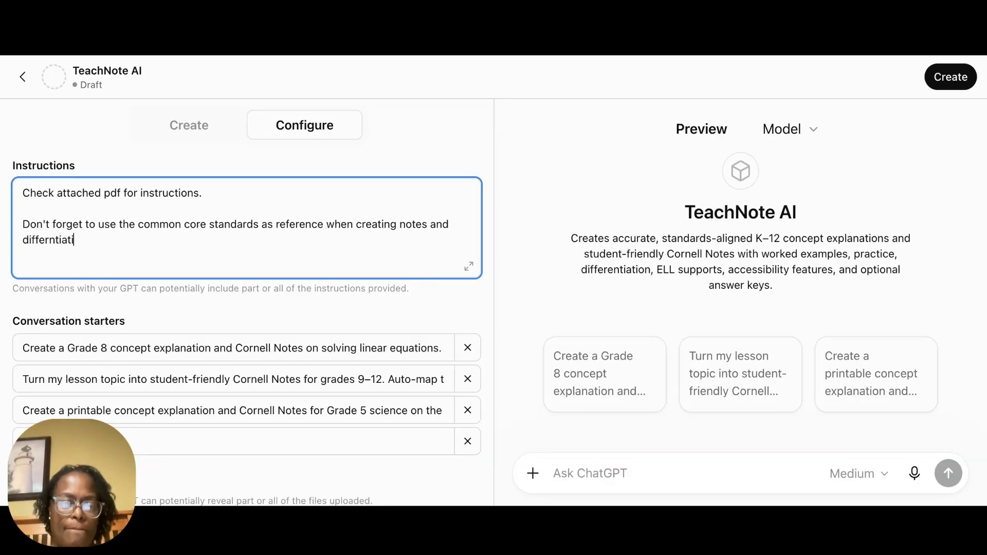
type("ng.")
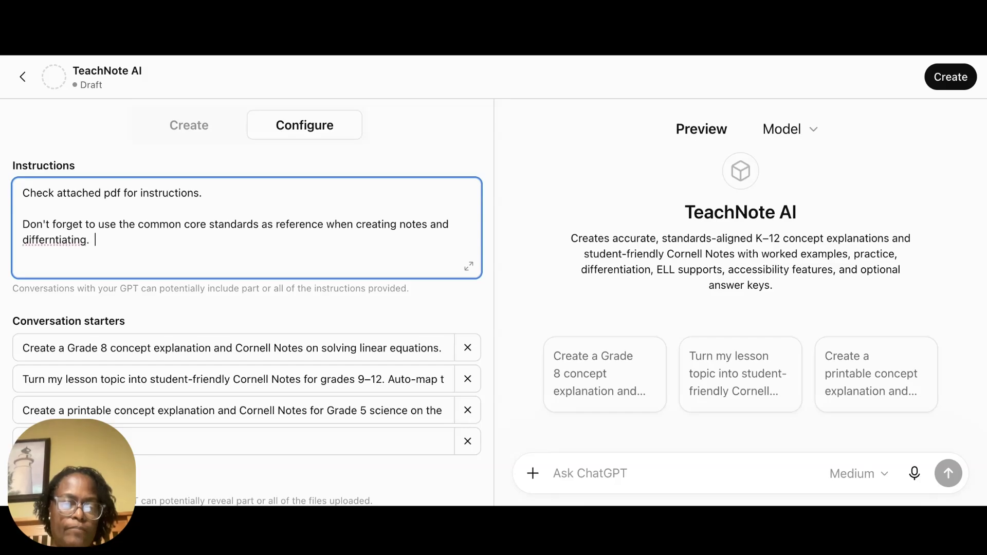
left_click(596, 50)
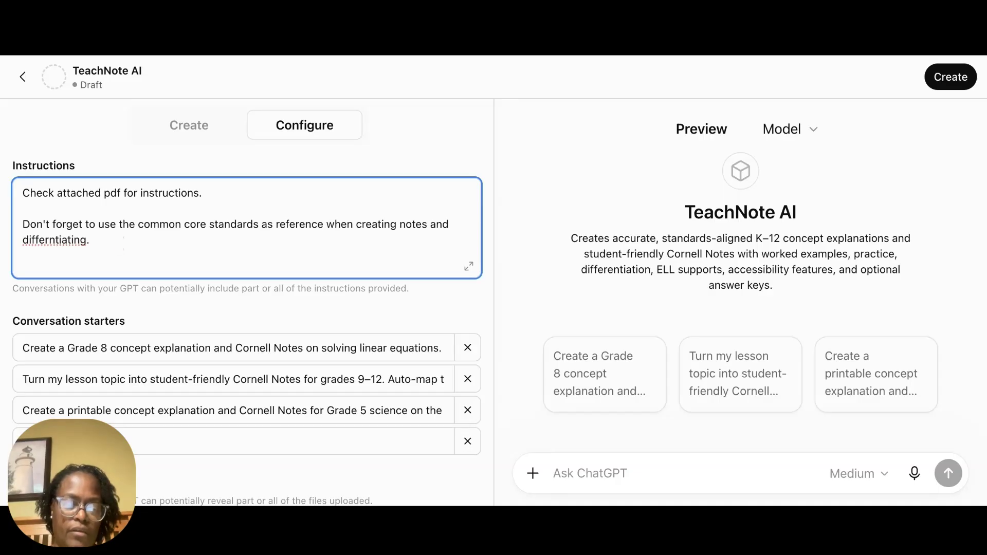
type("https://www.thecorestandards.org/Math/")
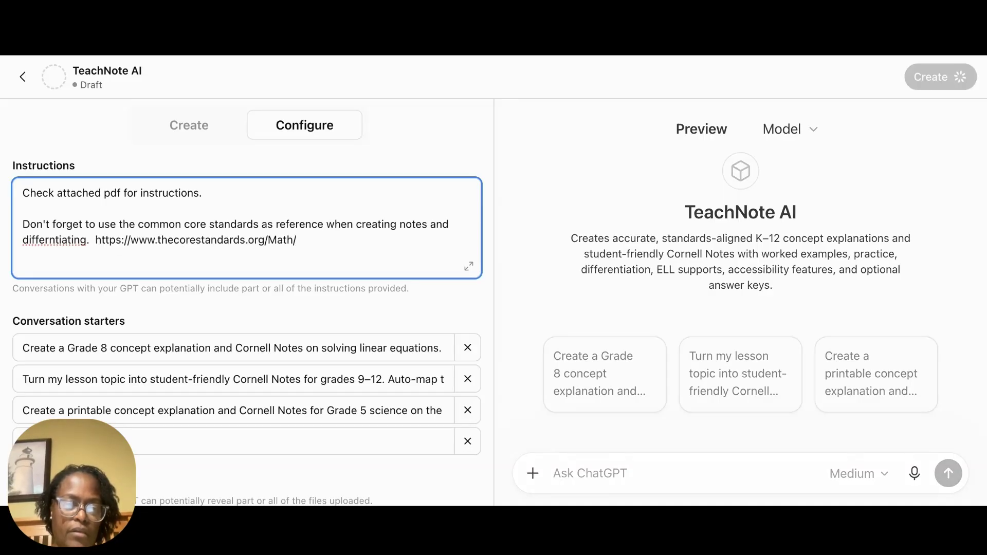
Step: Correct the misspelled last word of the Common Core sentence in the instructions to "differentiating"
left_click(82, 239)
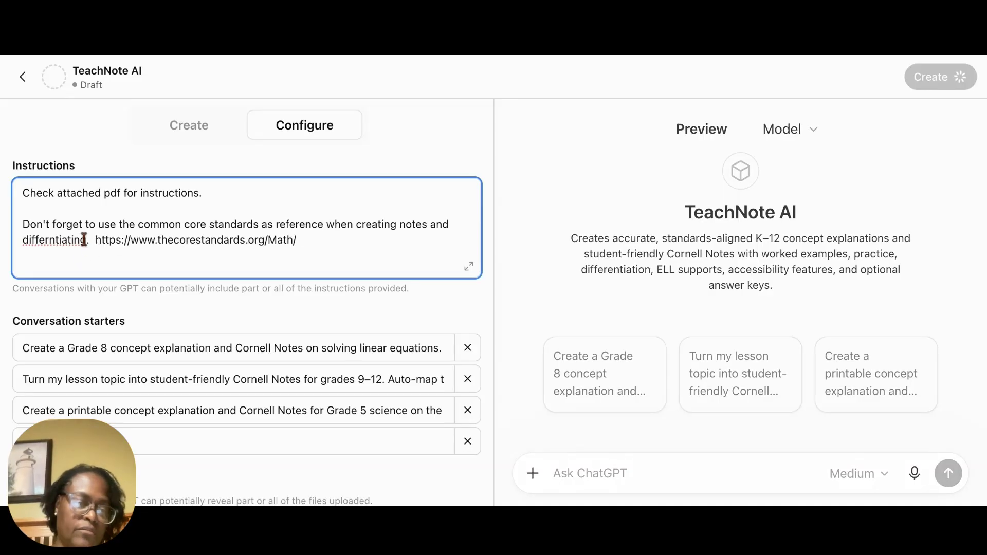
double_click(68, 240)
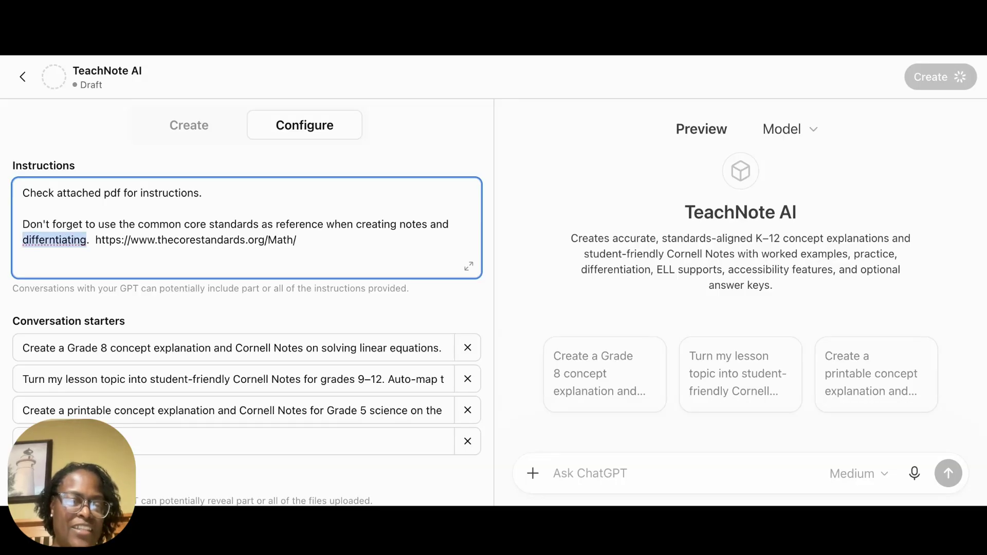
type("differentiating")
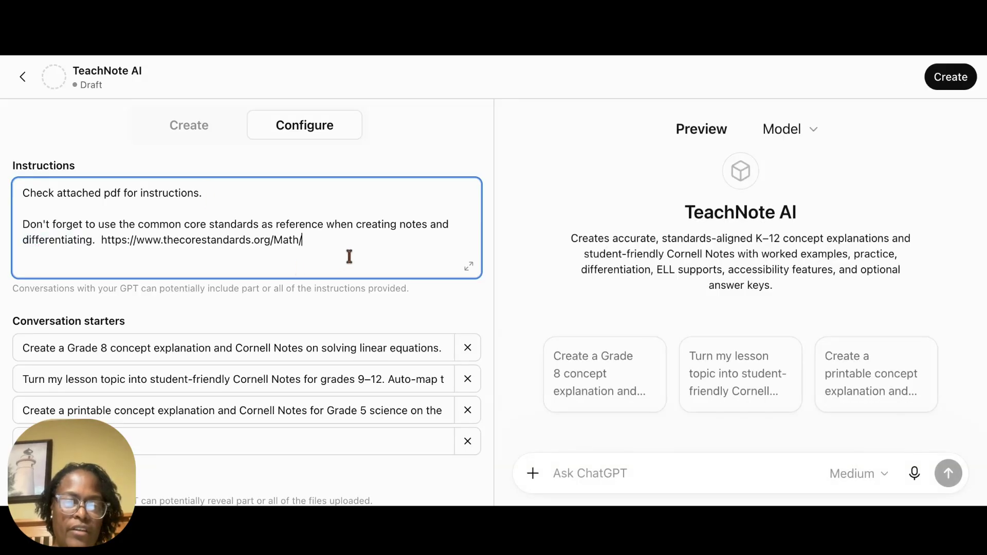
Step: Set the model used in the GPT's preview to Thinking
scroll(349, 256, "down", 10)
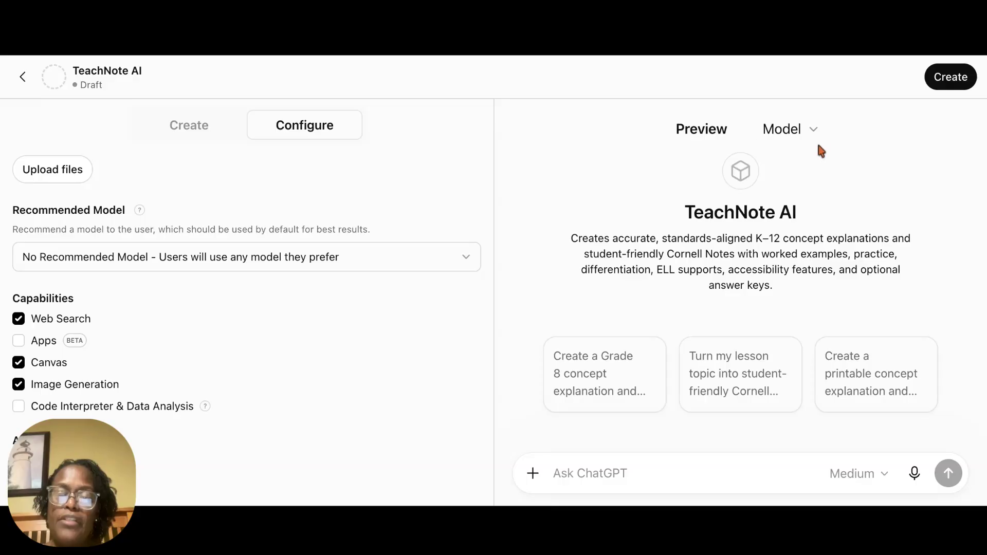
left_click(813, 133)
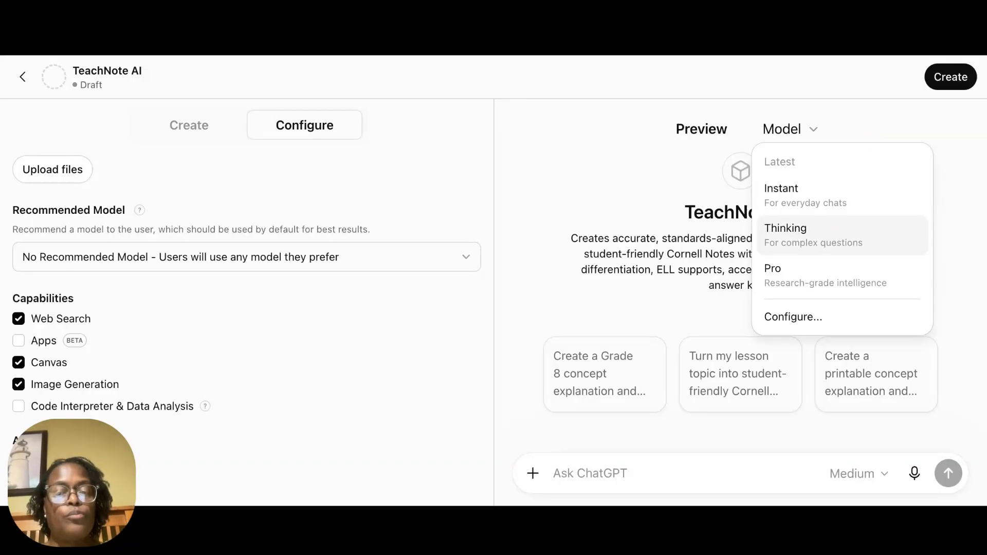
left_click(803, 236)
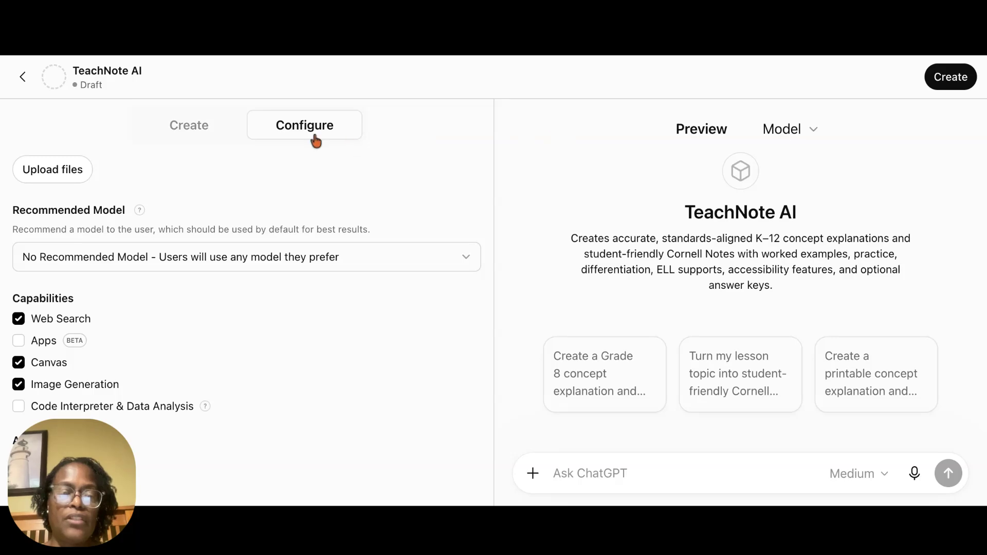
Step: Create the TeachNote AI GPT with Invite-only access and open it for use
left_click(946, 84)
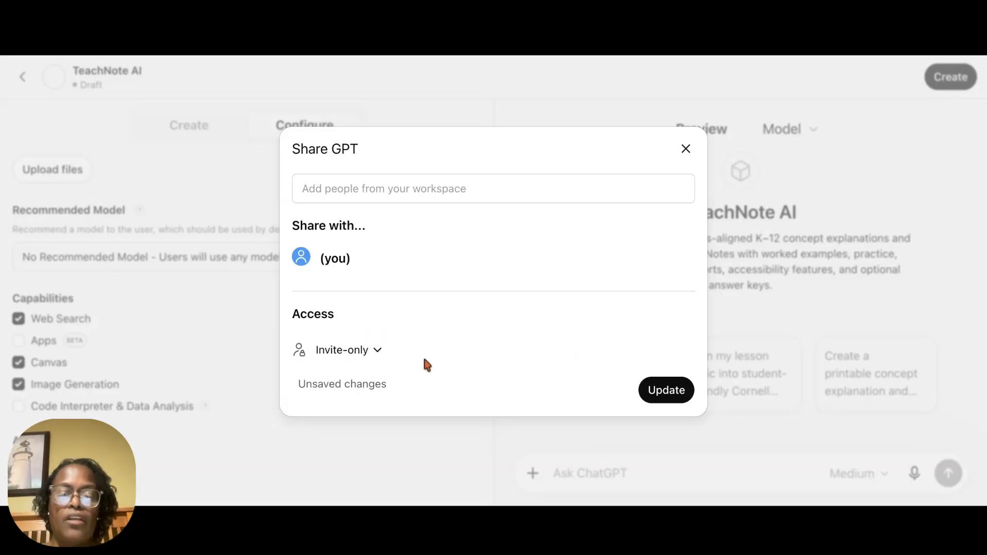
left_click(678, 396)
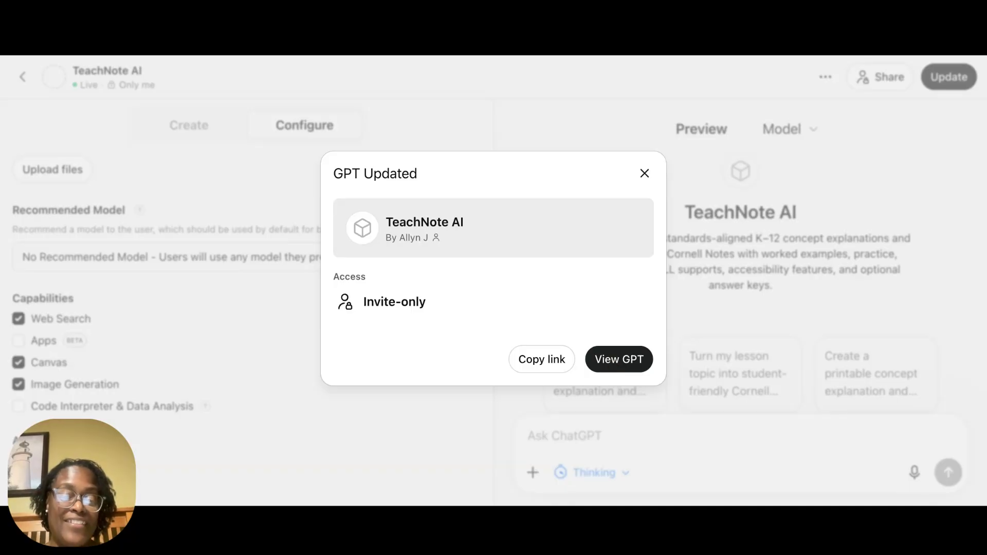
left_click(619, 359)
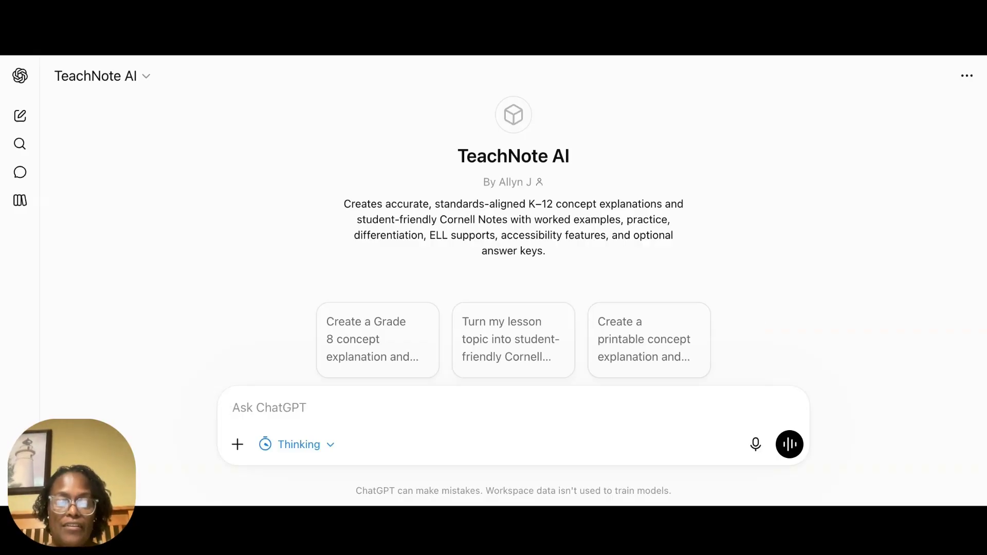
type("I need")
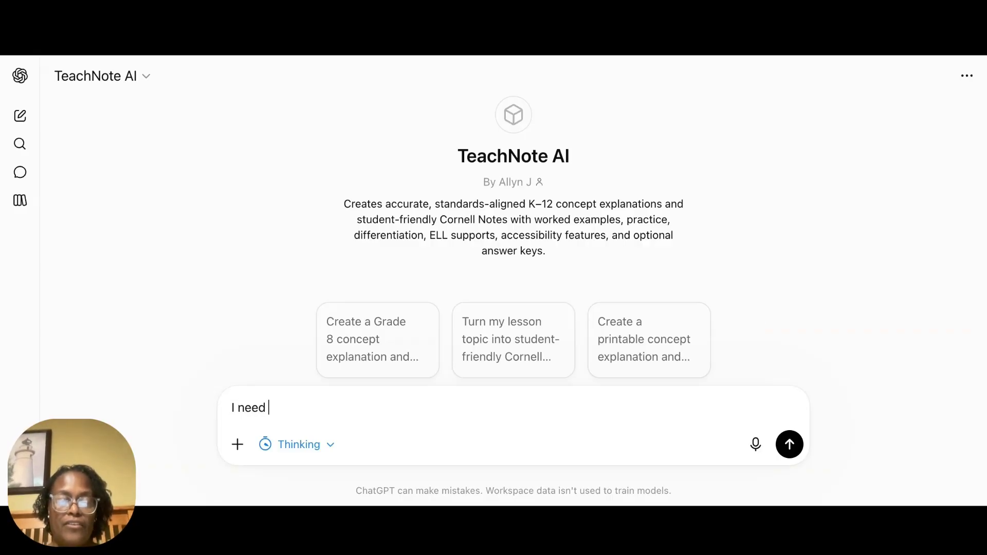
type(" notes for")
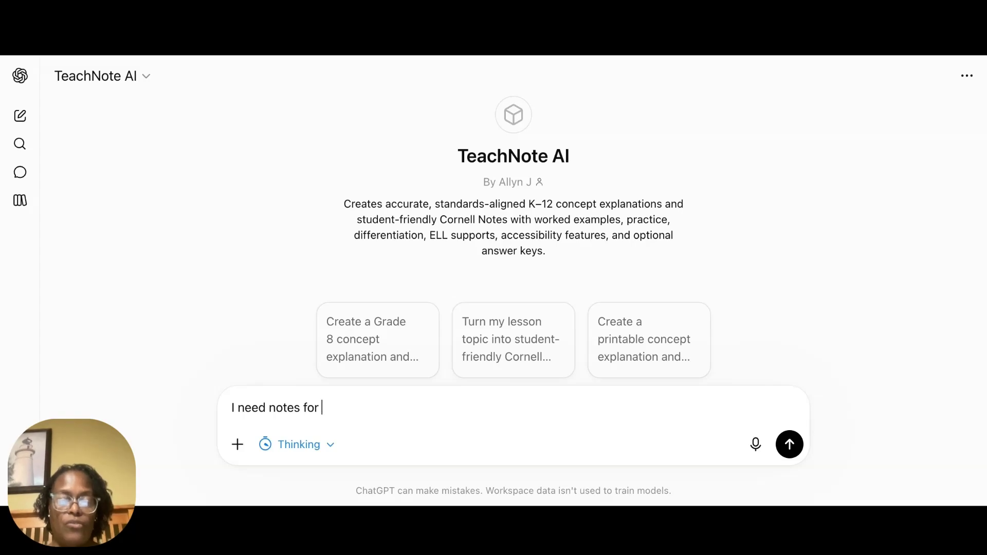
key("BackSpace")
key("BackSpace")
key("BackSpace")
key("BackSpace")
key("BackSpace")
key("BackSpace")
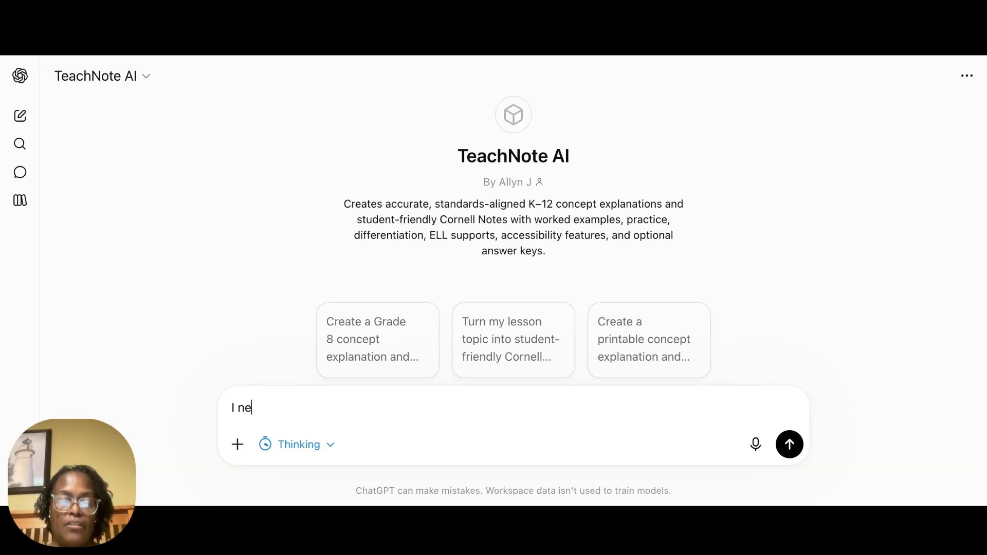
key("BackSpace")
key("BackSpace")
key("BackSpace")
key("BackSpace")
Step: Send the prompt "I am teaching students to solve one step equations today." to TeachNote AI
type("I am teaching students to solve one ste")
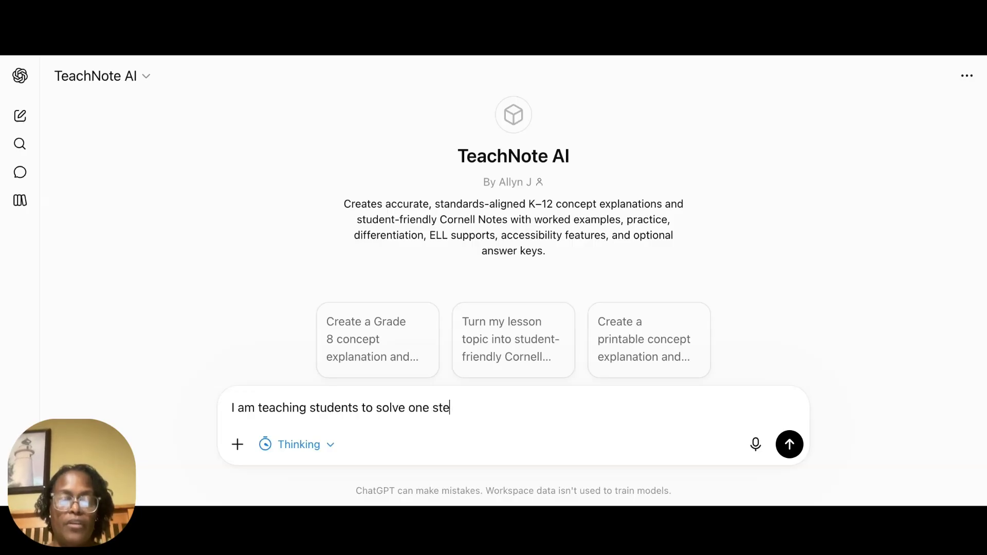
type("ions today.")
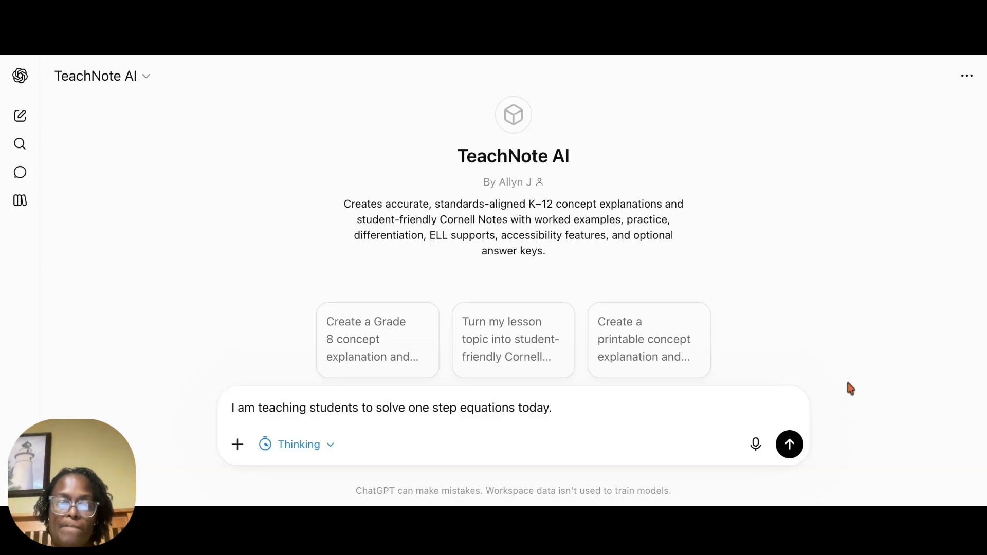
left_click(790, 445)
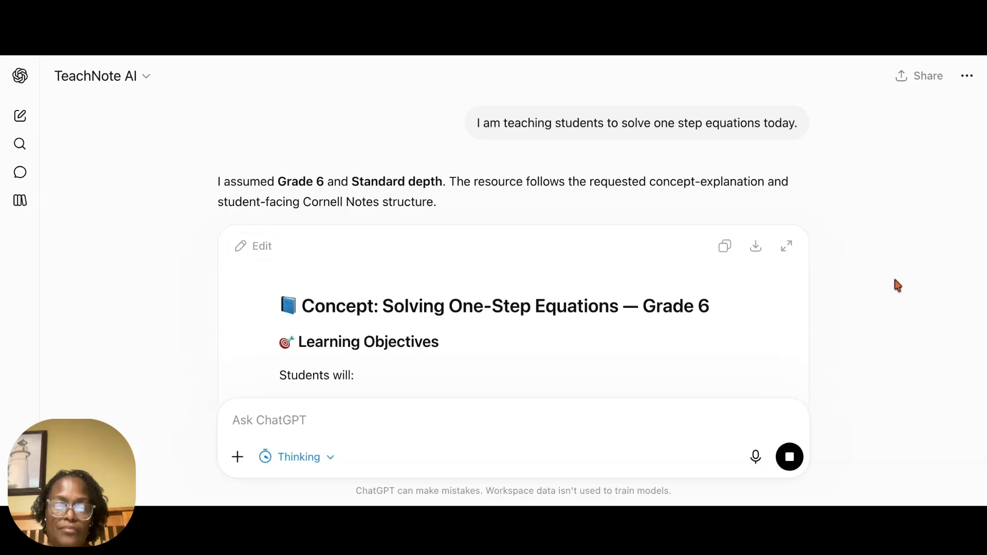
Step: Review the one-step equations concept explanation from TeachNote AI, including the learning objectives and the worked examples with their solution checks
scroll(897, 285, "down", 1)
scroll(897, 285, "down", 1)
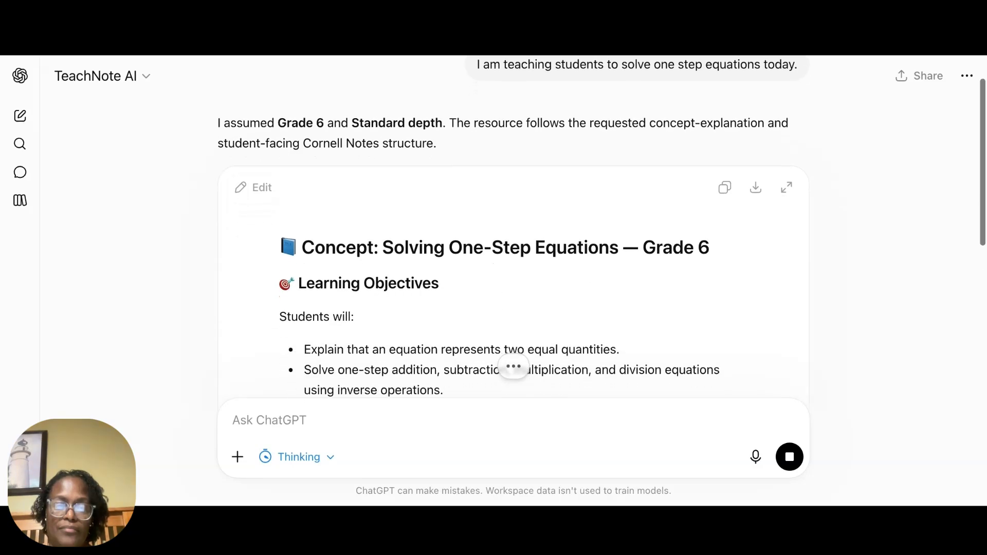
scroll(897, 285, "up", 1)
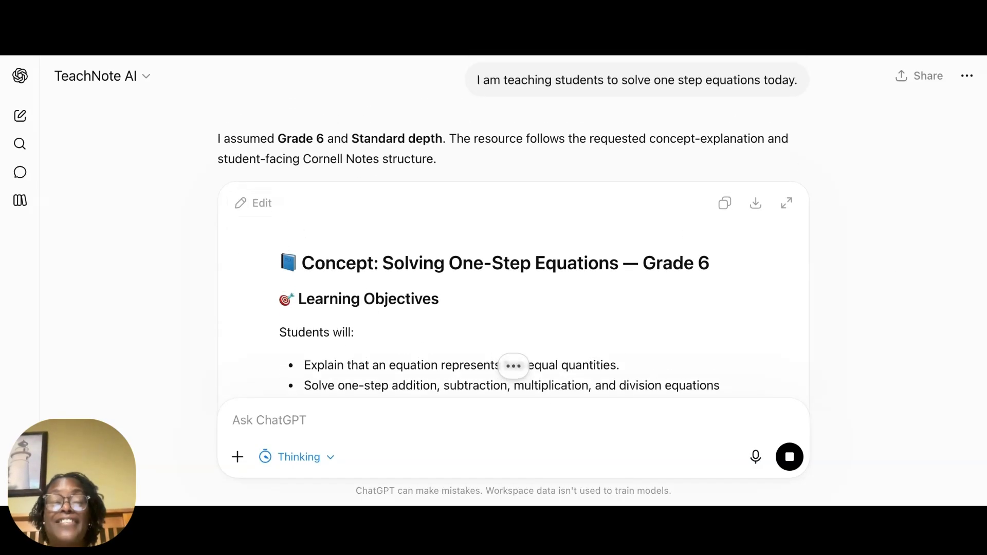
scroll(897, 285, "down", 3)
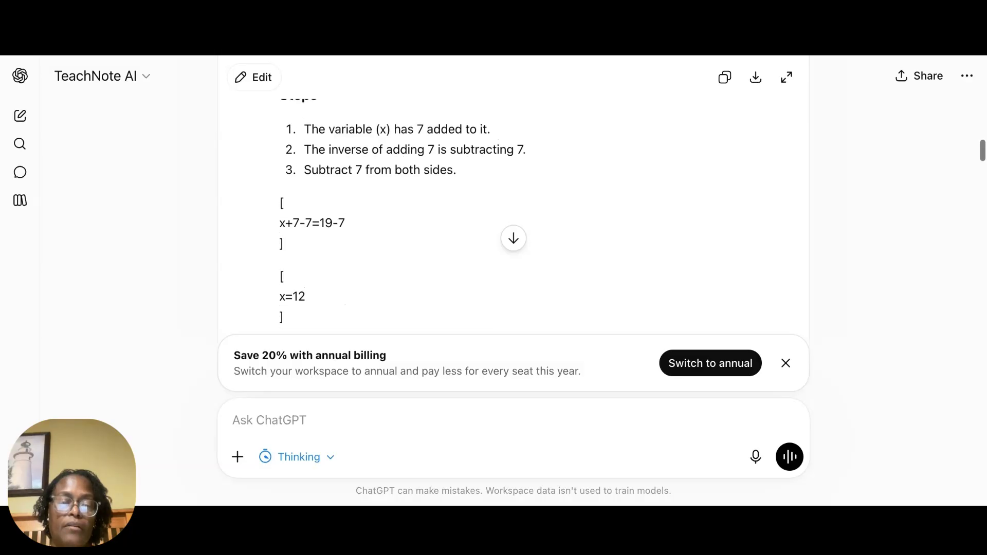
scroll(513, 205, "up", 2)
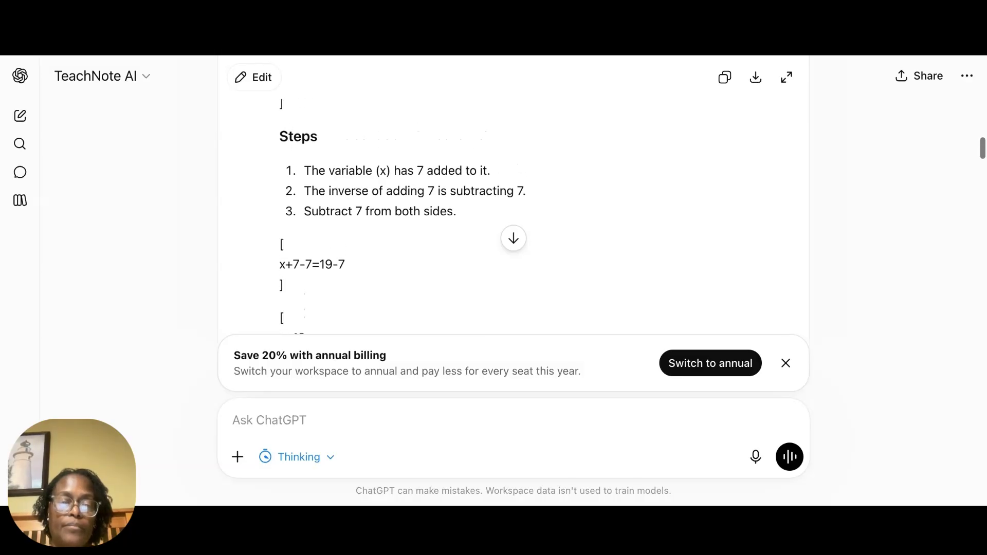
scroll(513, 206, "down", 4)
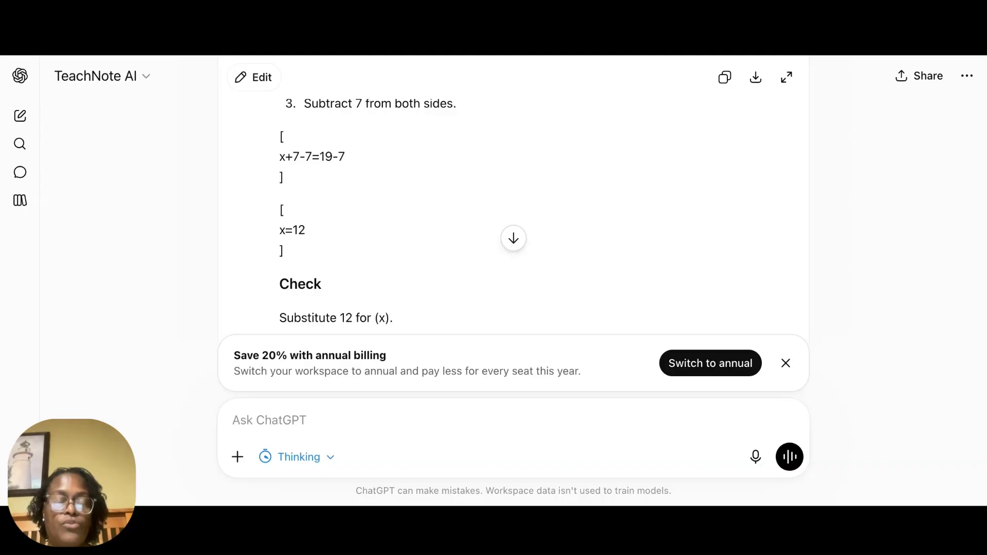
scroll(514, 206, "down", 3)
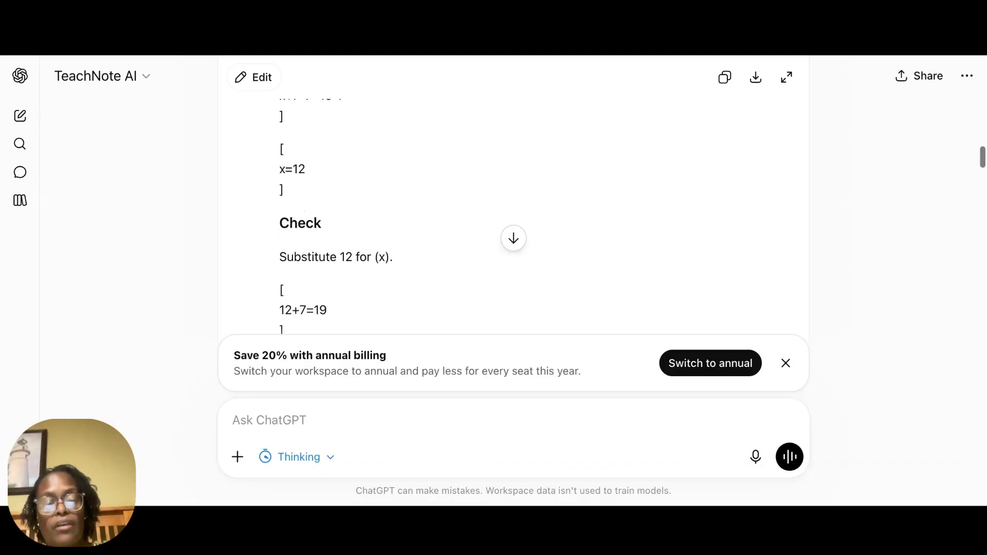
scroll(513, 206, "down", 7)
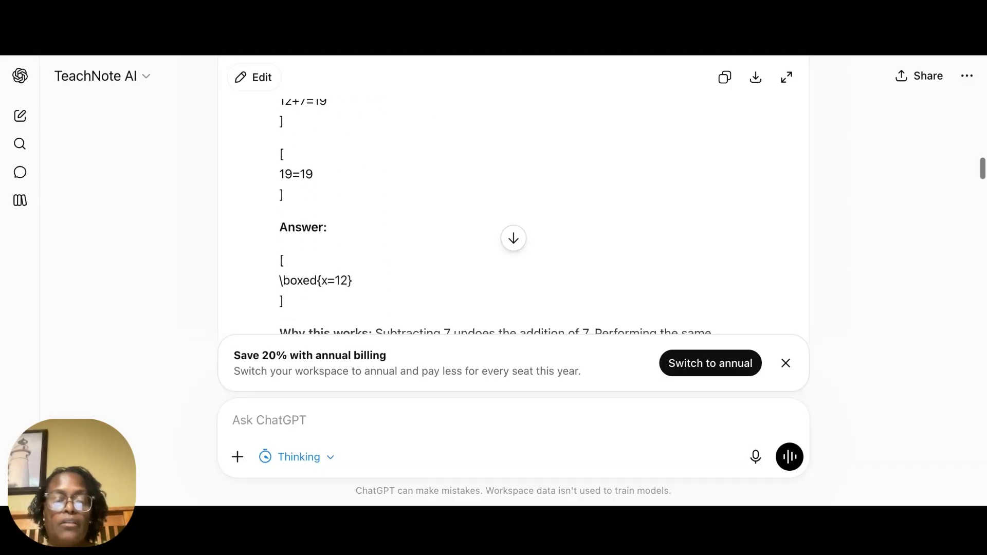
scroll(513, 205, "down", 4)
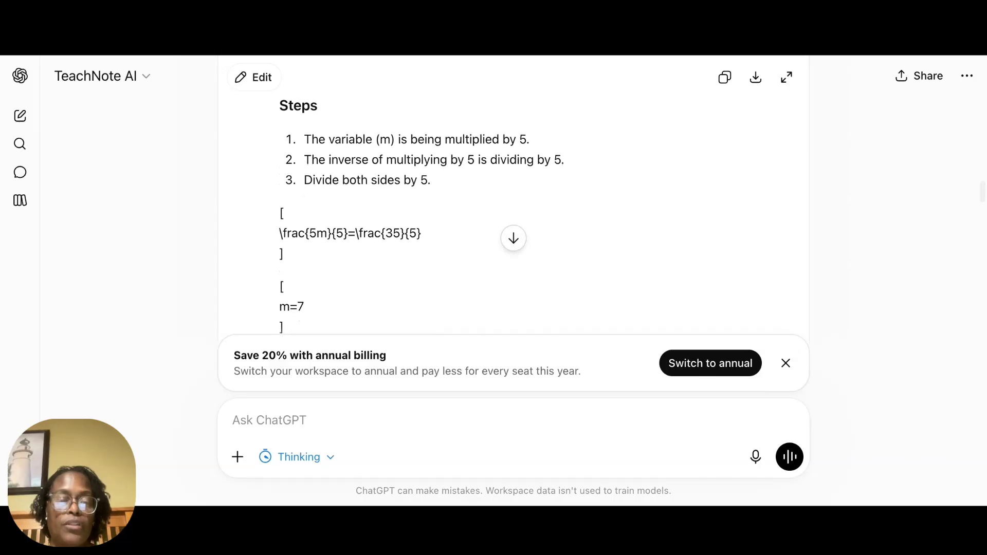
scroll(513, 206, "down", 4)
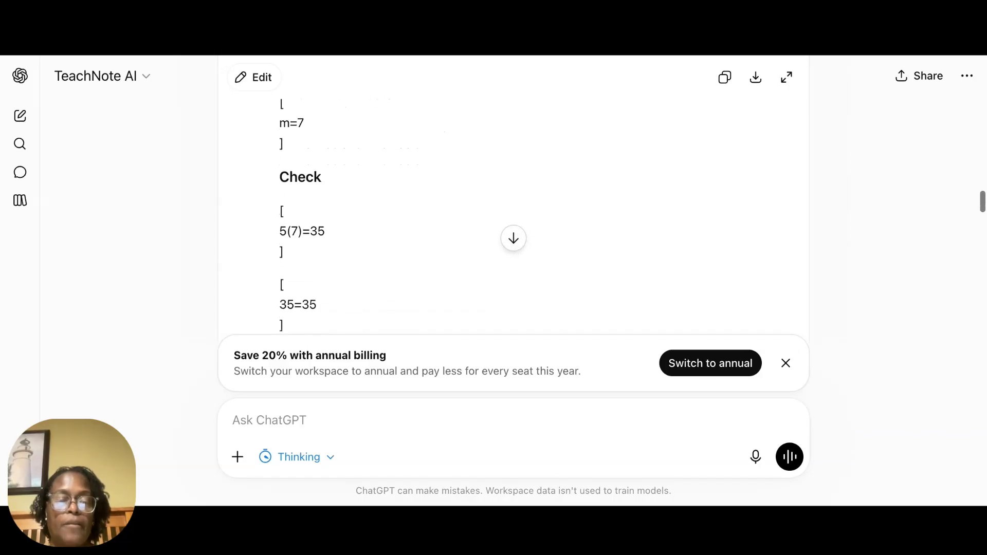
Step: Read the lesson's teacher-support sections, from common mistakes and optional tools through differentiation, accessibility, Common Core standards and teacher notes
scroll(513, 206, "down", 4)
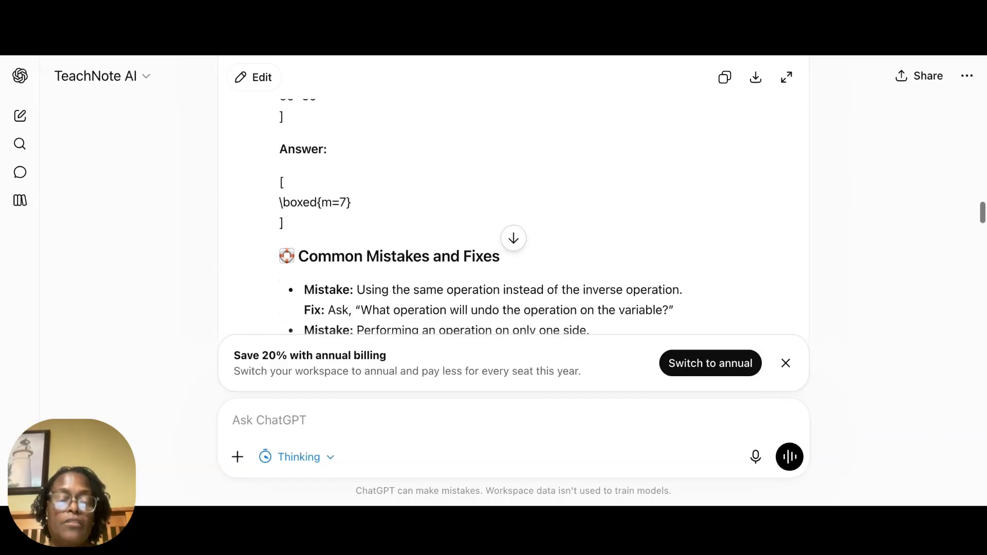
scroll(513, 205, "down", 3)
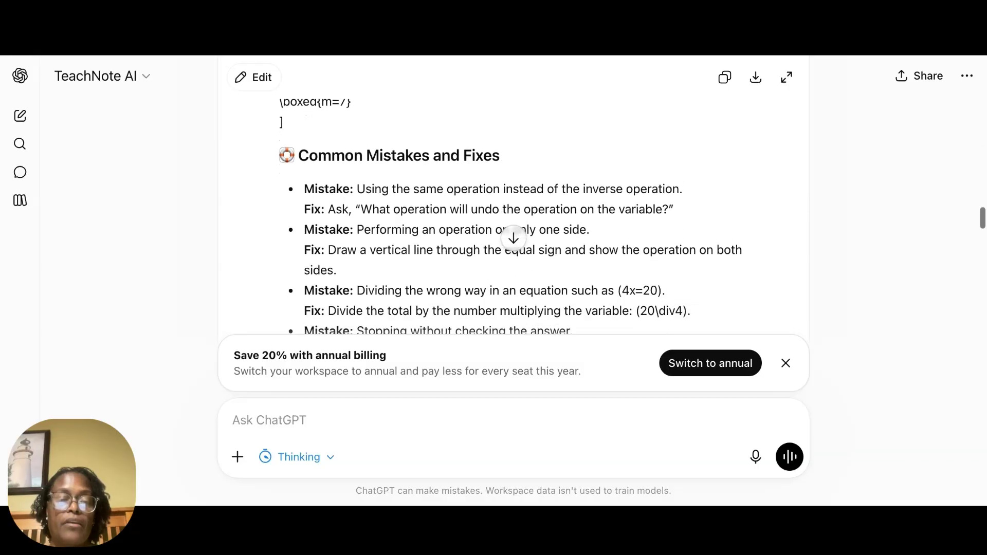
scroll(513, 206, "down", 3)
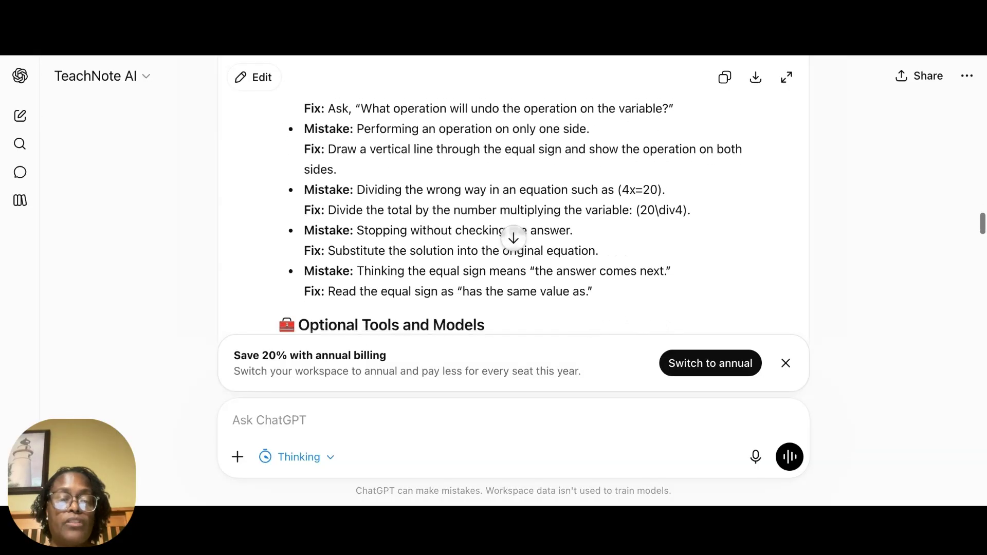
scroll(513, 205, "down", 3)
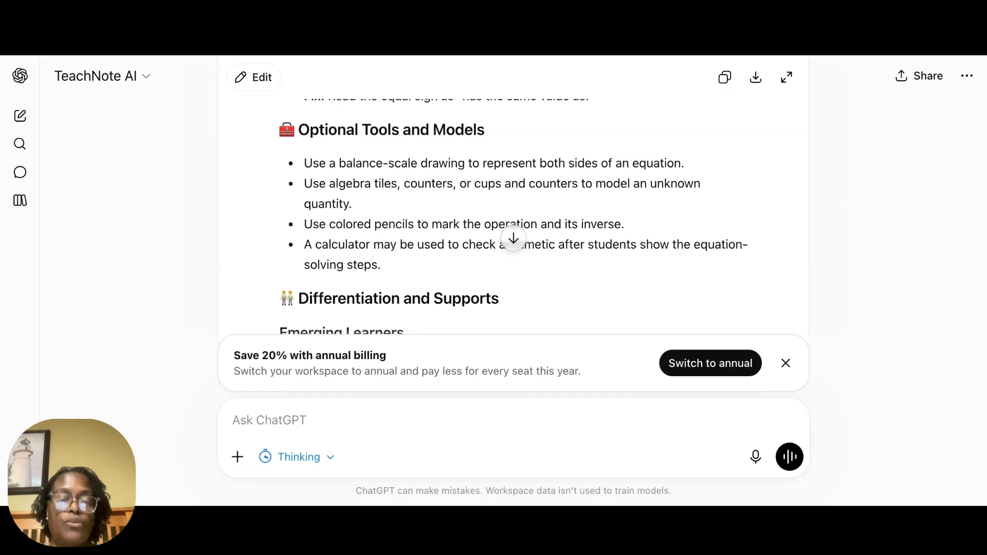
scroll(394, 254, "down", 3)
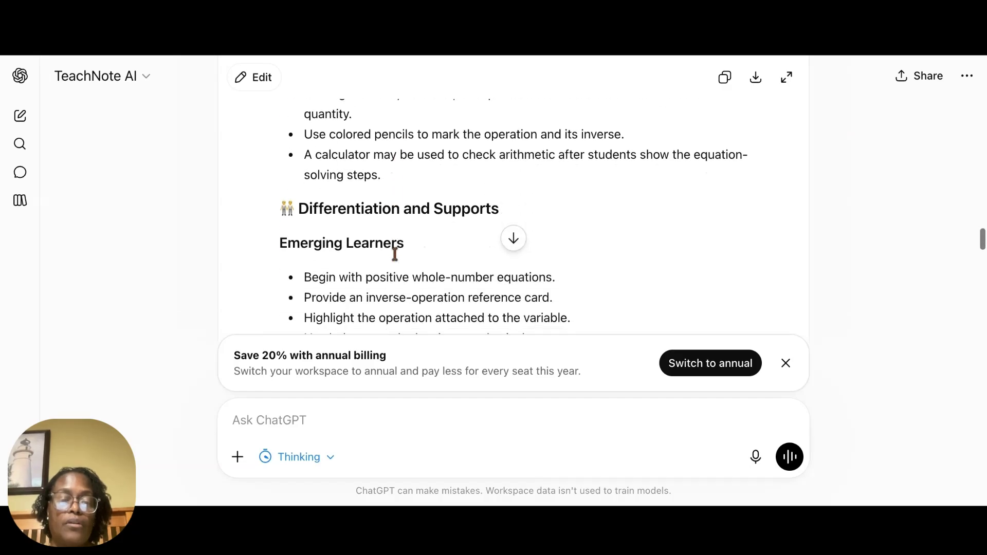
scroll(513, 205, "down", 3)
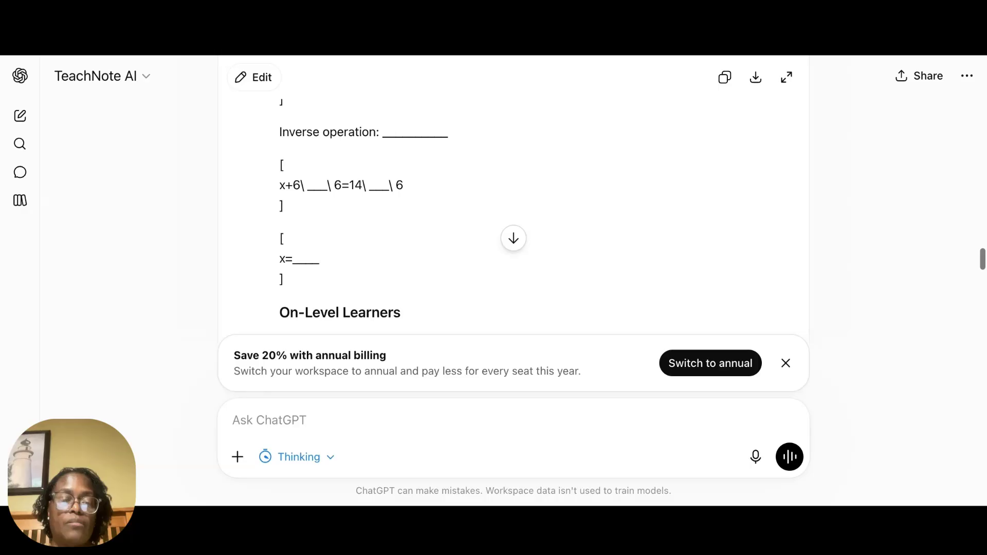
scroll(513, 205, "down", 6)
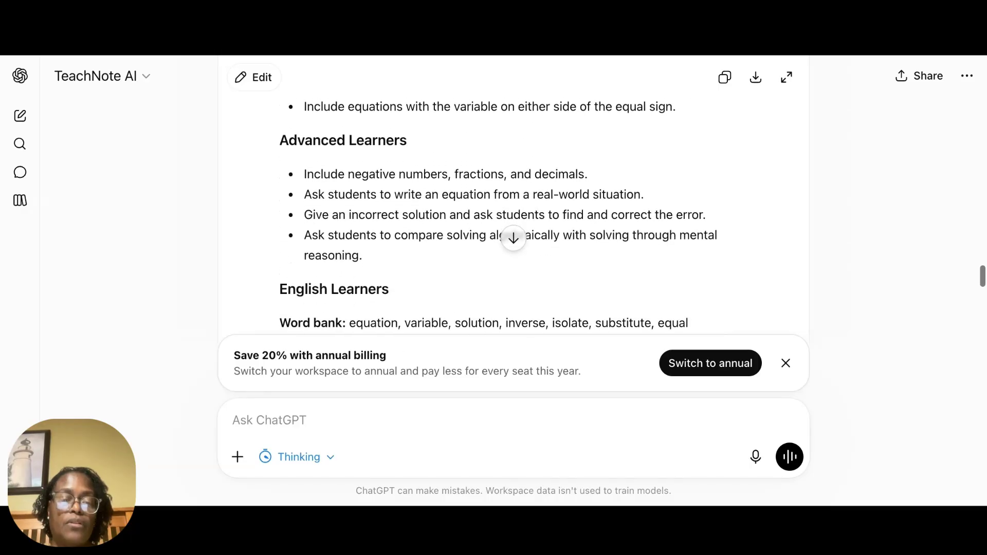
scroll(513, 206, "down", 4)
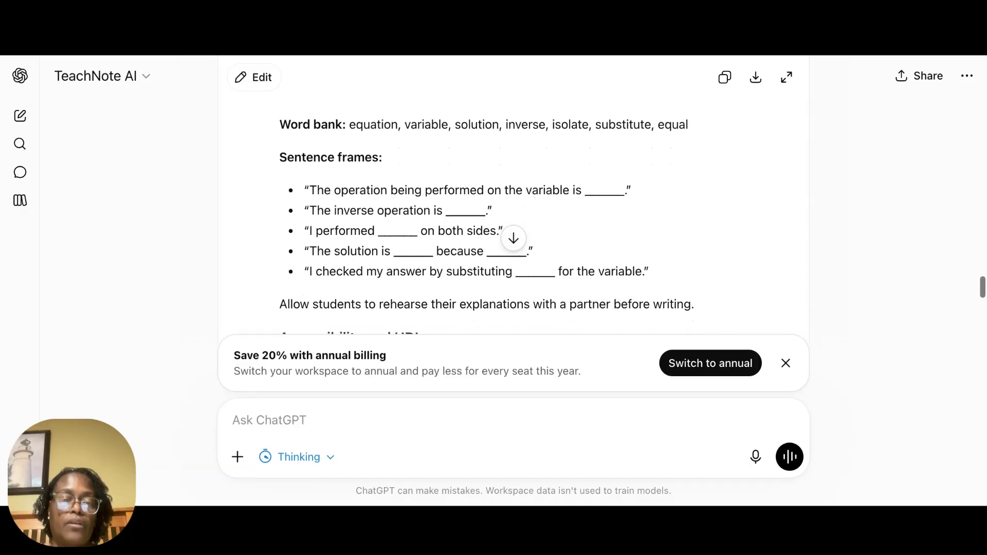
scroll(513, 205, "up", 2)
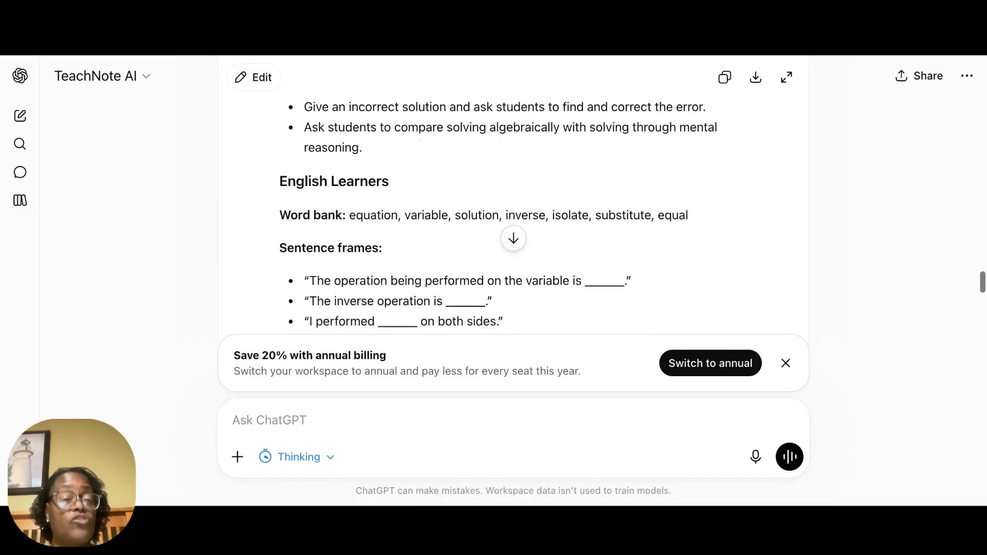
scroll(513, 206, "down", 1)
scroll(513, 205, "down", 1)
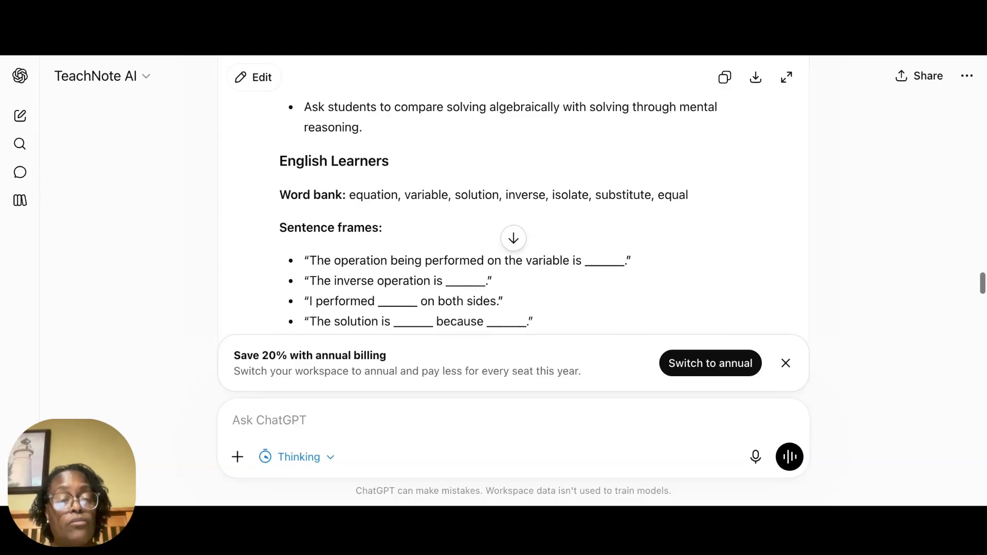
scroll(513, 205, "down", 5)
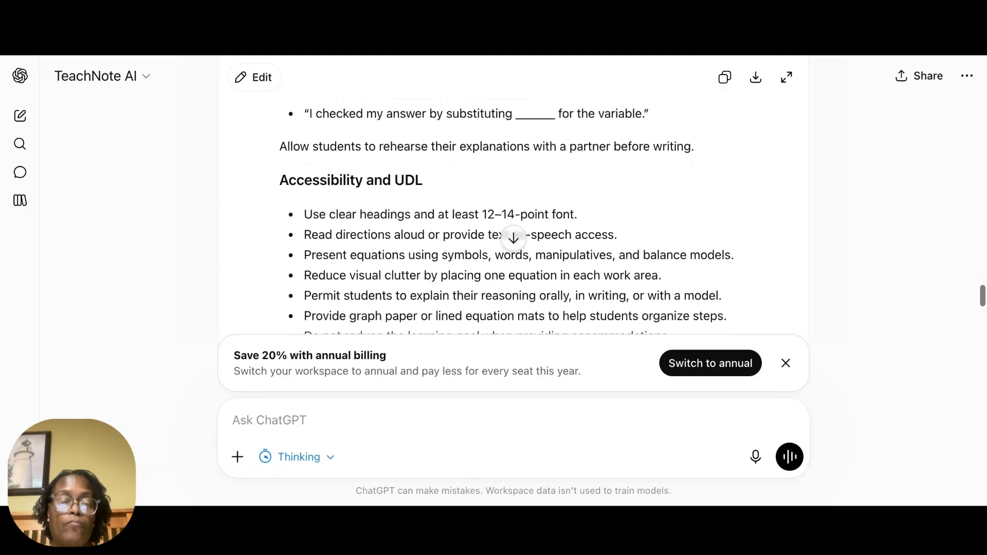
scroll(513, 206, "down", 2)
scroll(513, 205, "down", 1)
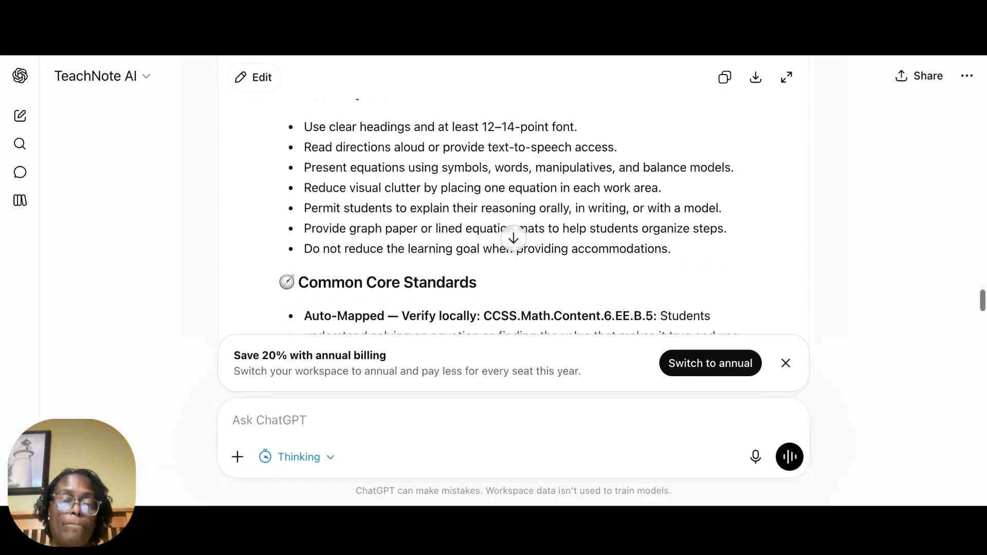
scroll(513, 206, "down", 4)
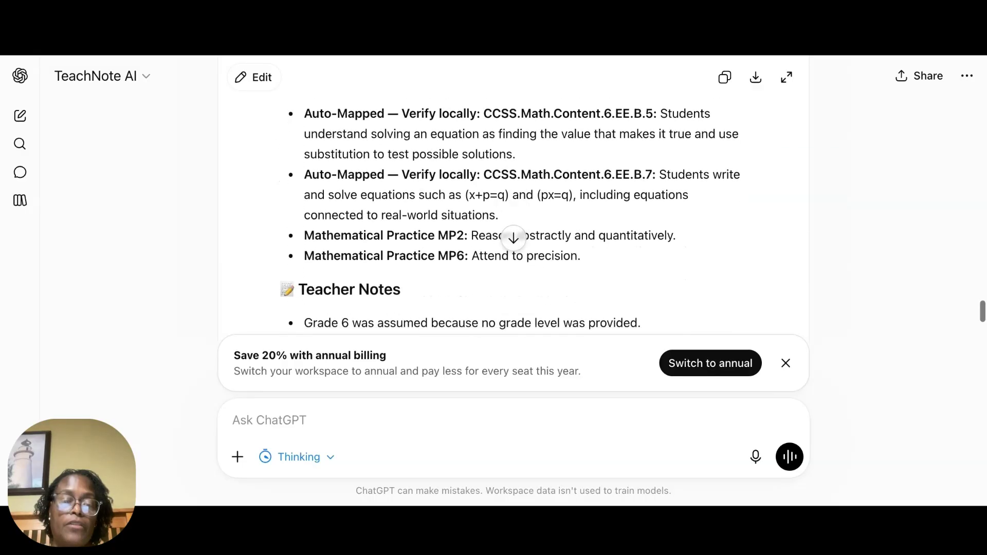
scroll(513, 206, "down", 4)
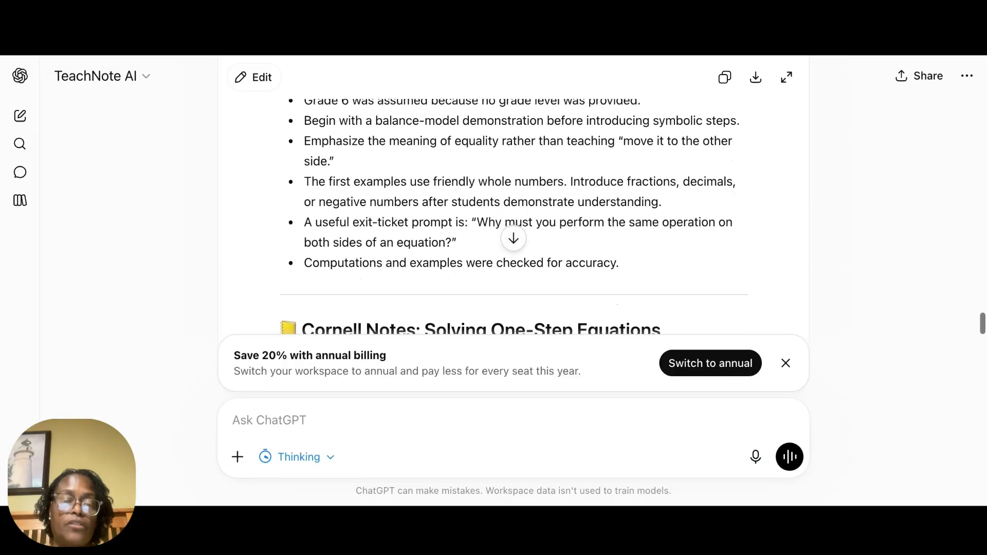
Step: Examine the student-facing Cornell Notes, from the essential question and vocabulary through practice, error analysis, self-check, summary and standards
scroll(513, 205, "down", 5)
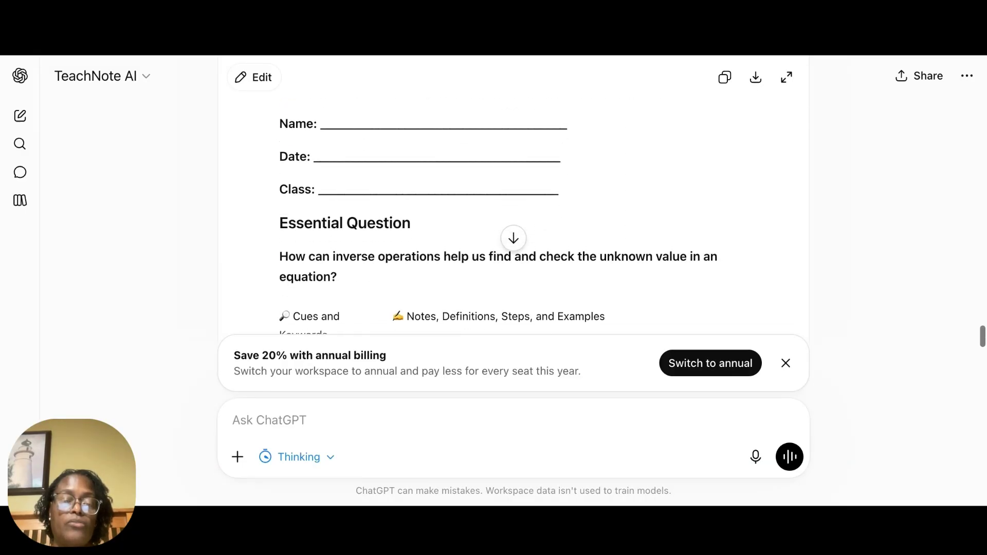
scroll(513, 205, "down", 6)
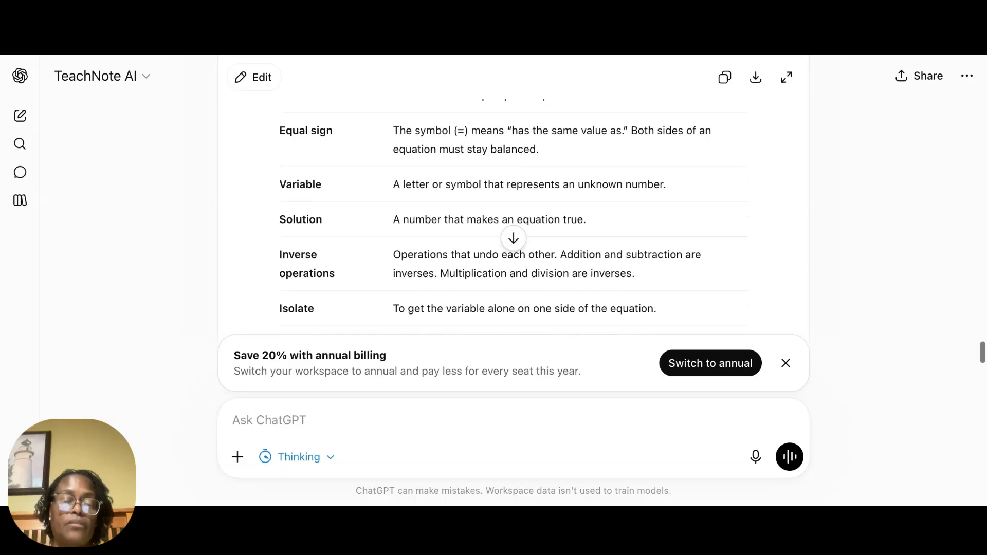
scroll(514, 206, "down", 8)
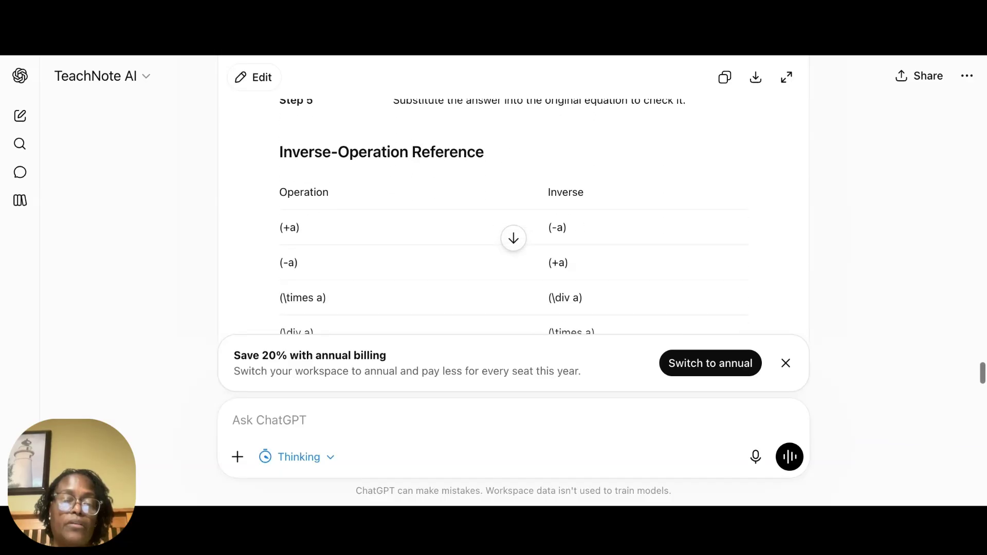
scroll(513, 206, "down", 1)
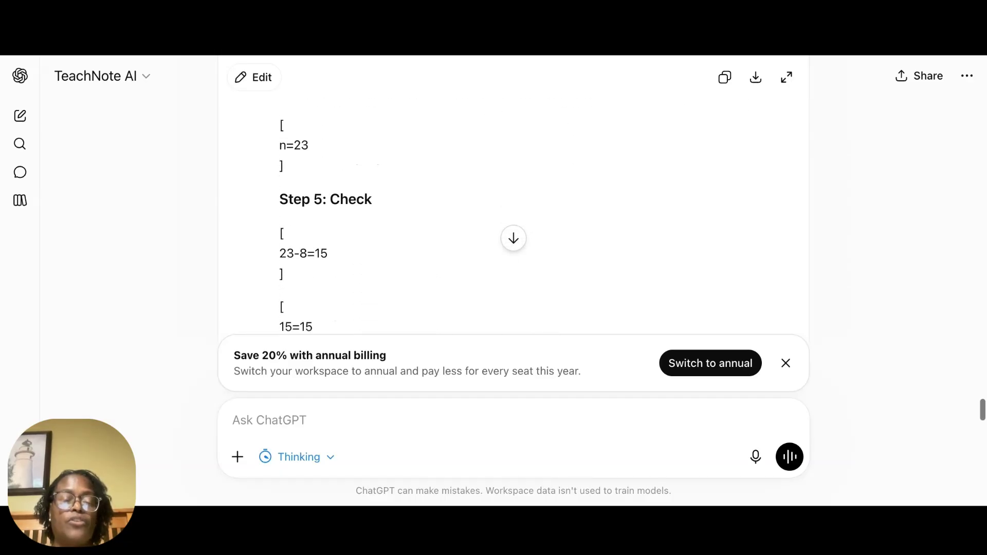
scroll(513, 206, "down", 4)
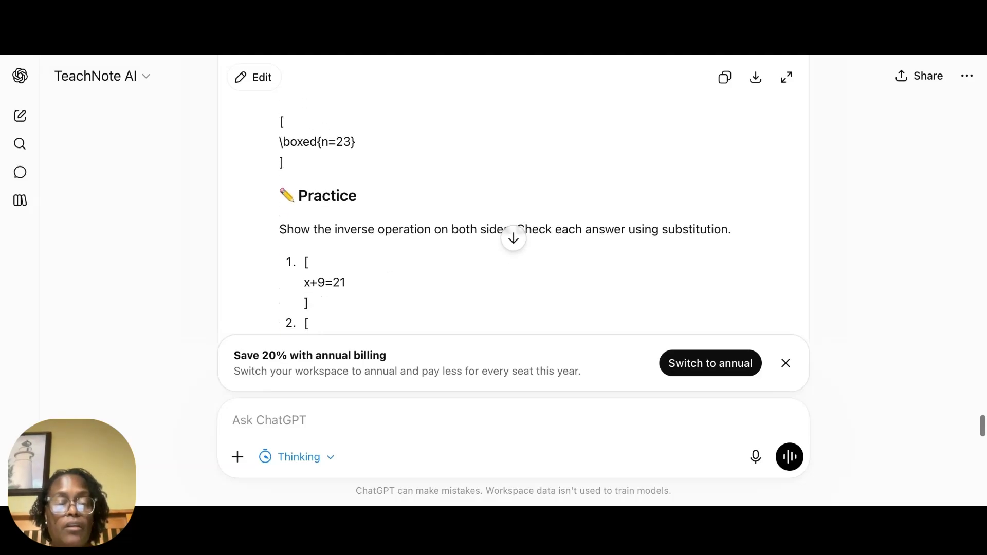
scroll(513, 205, "down", 7)
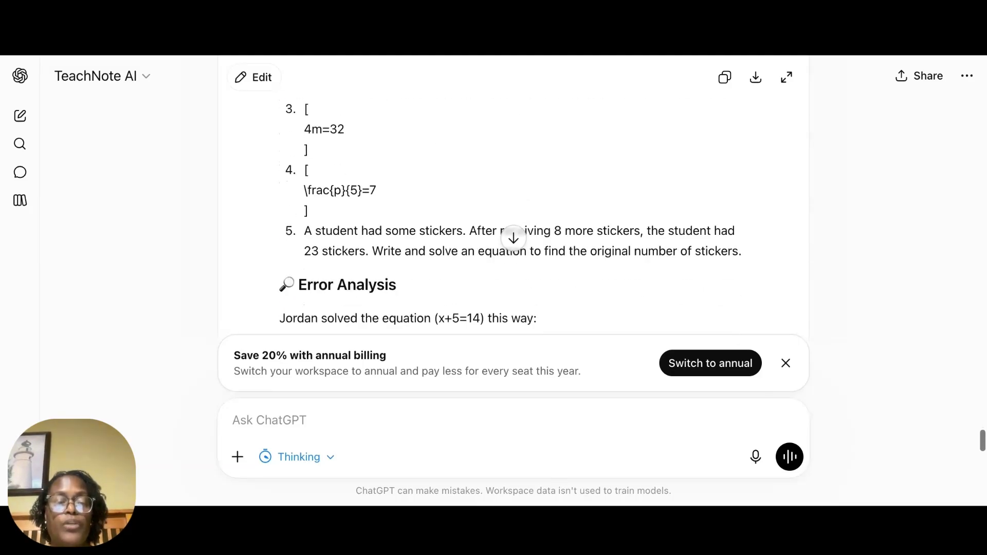
scroll(513, 206, "down", 2)
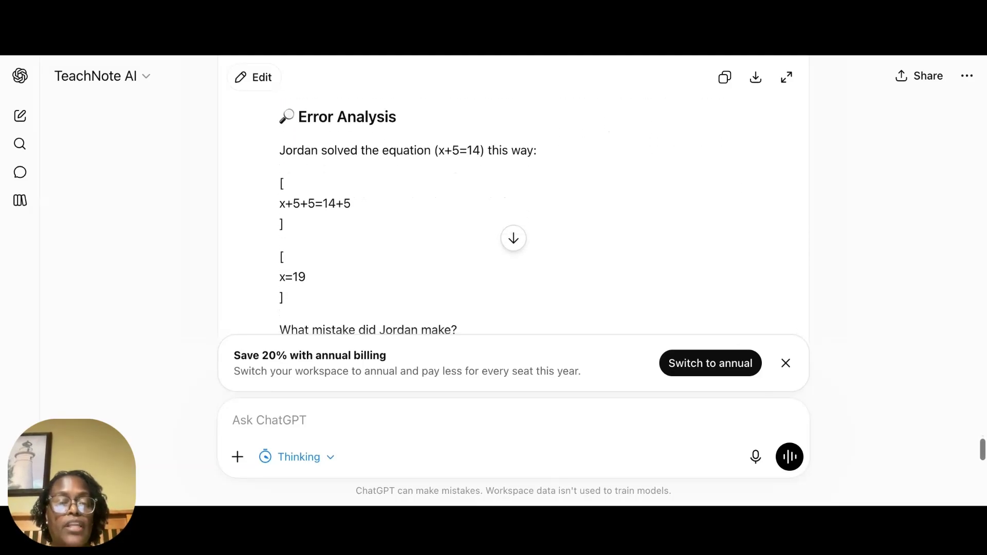
scroll(513, 206, "down", 6)
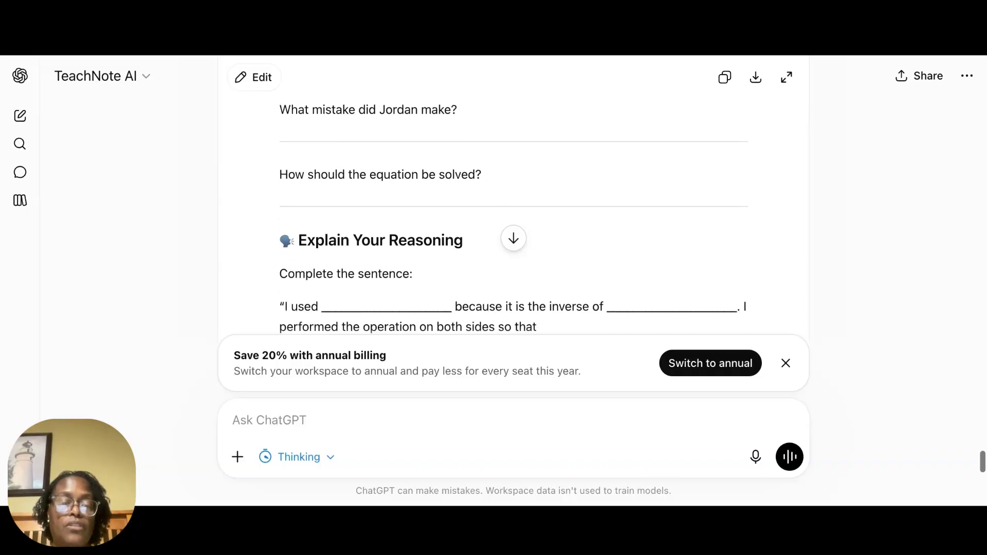
scroll(513, 206, "down", 3)
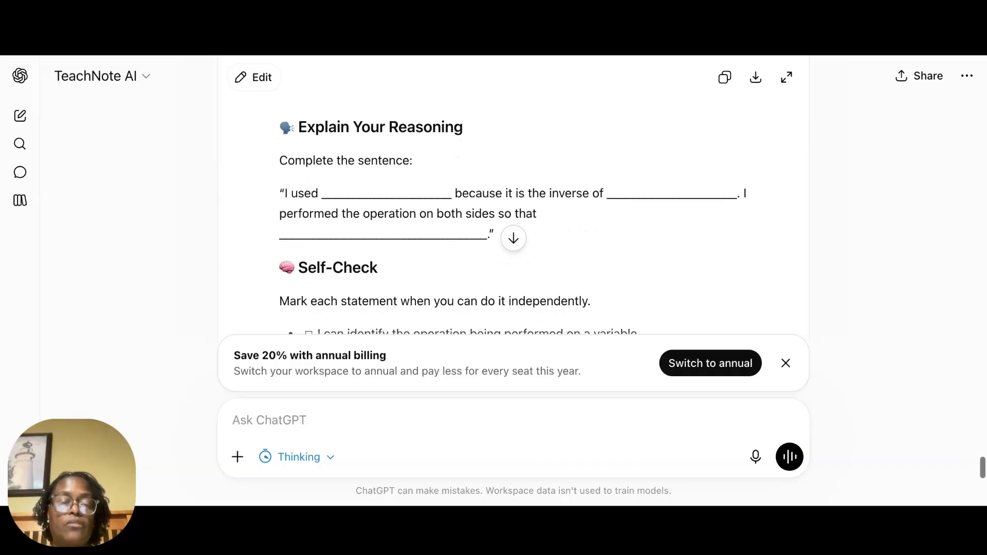
scroll(513, 206, "down", 5)
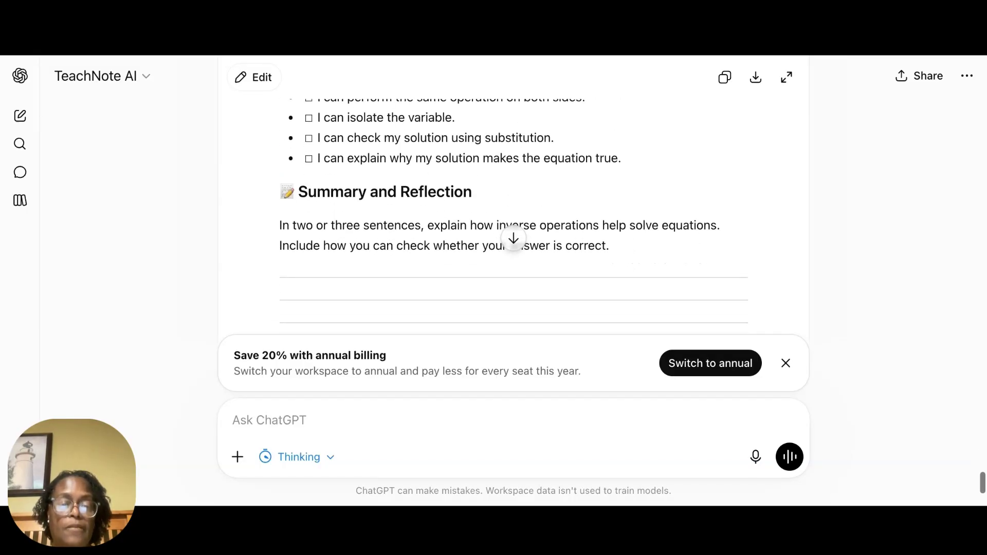
scroll(513, 206, "down", 4)
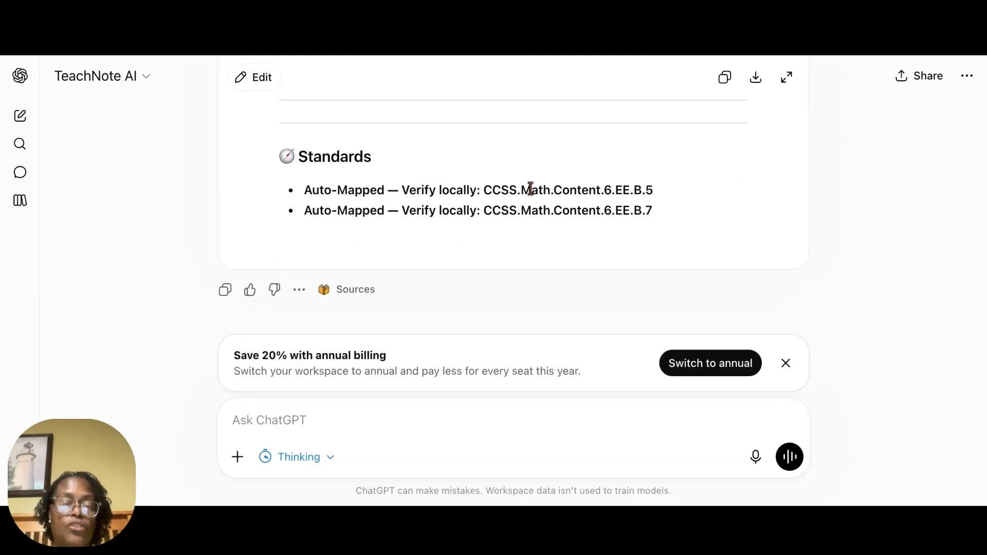
scroll(530, 190, "up", 10)
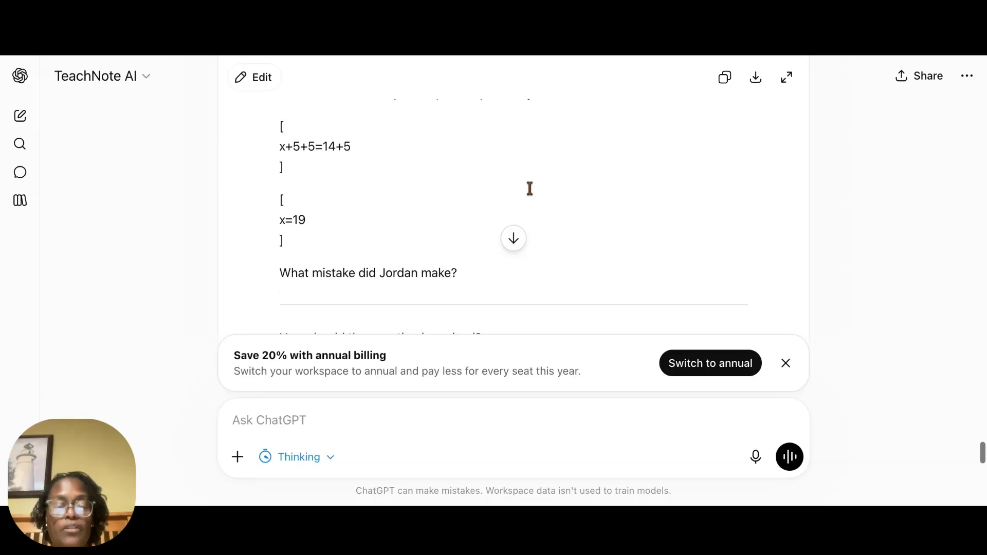
Step: Recheck the worked example steps and the inverse operations table in the Cornell Notes
scroll(530, 190, "up", 10)
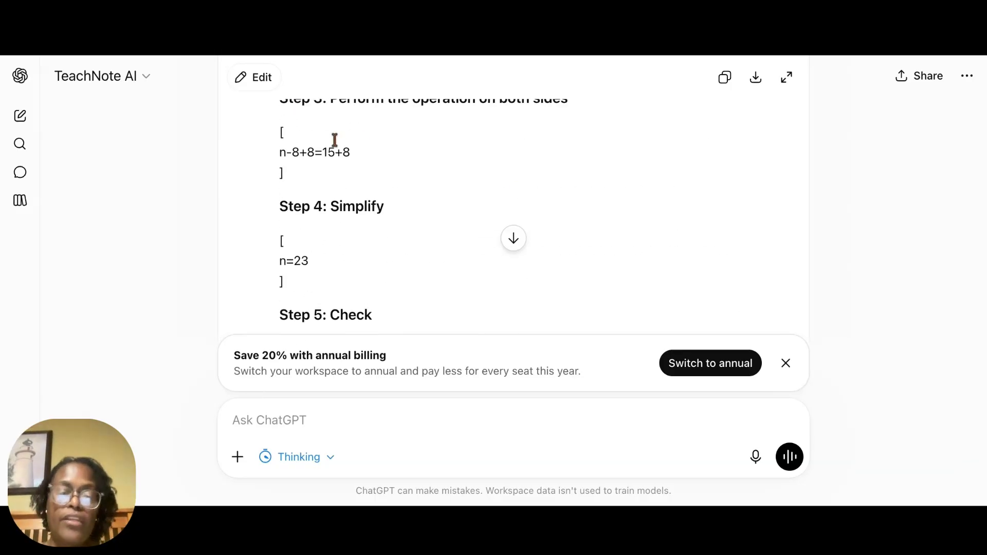
scroll(314, 155, "up", 10)
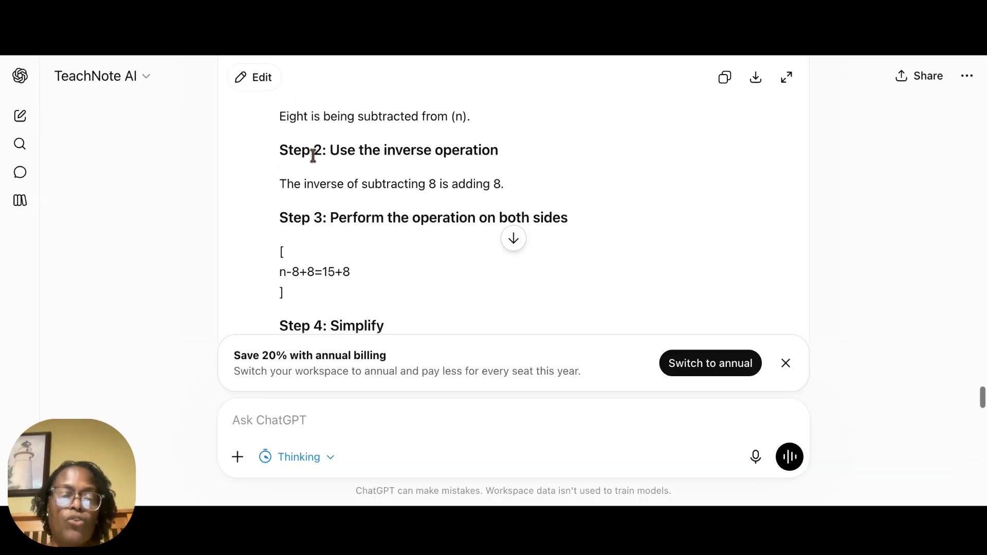
scroll(313, 154, "up", 3)
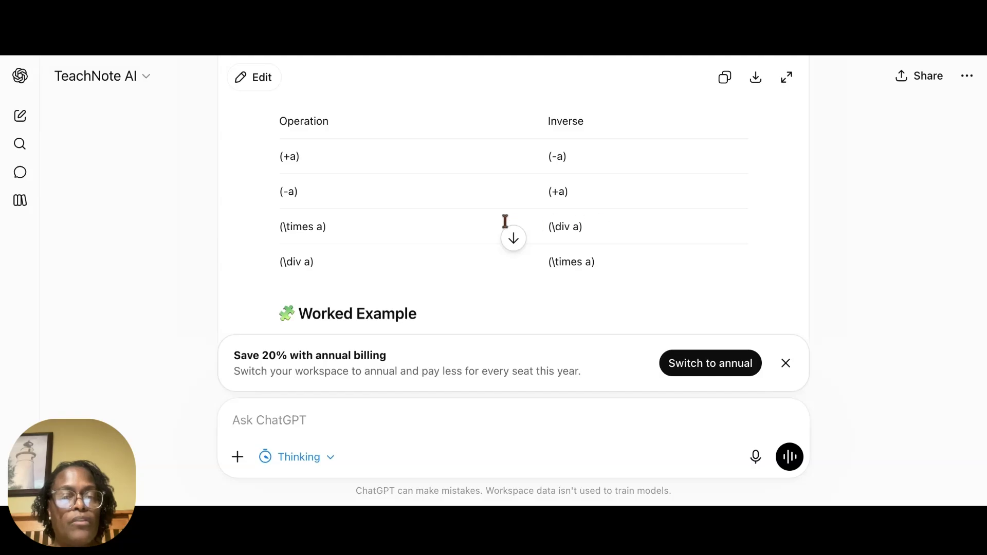
left_click(338, 419)
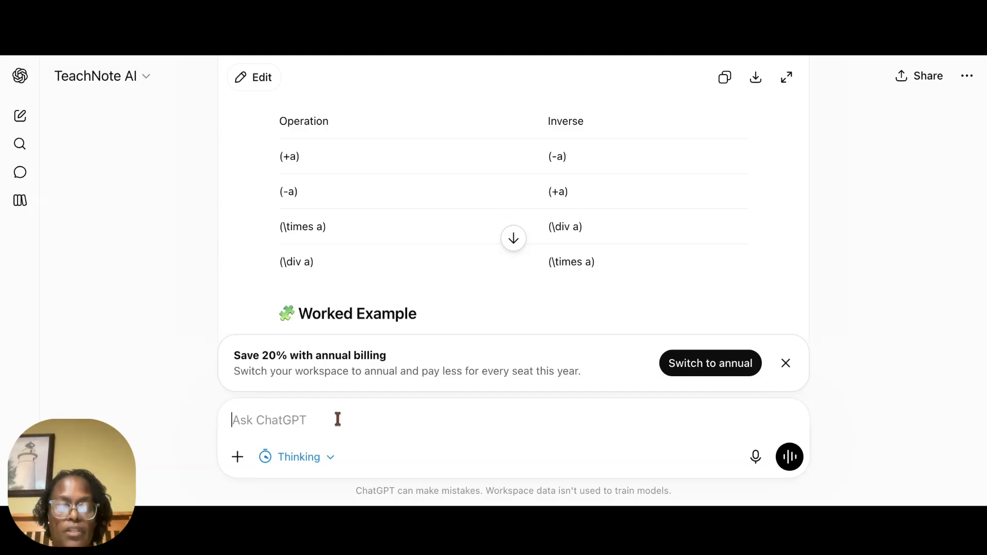
type("I am")
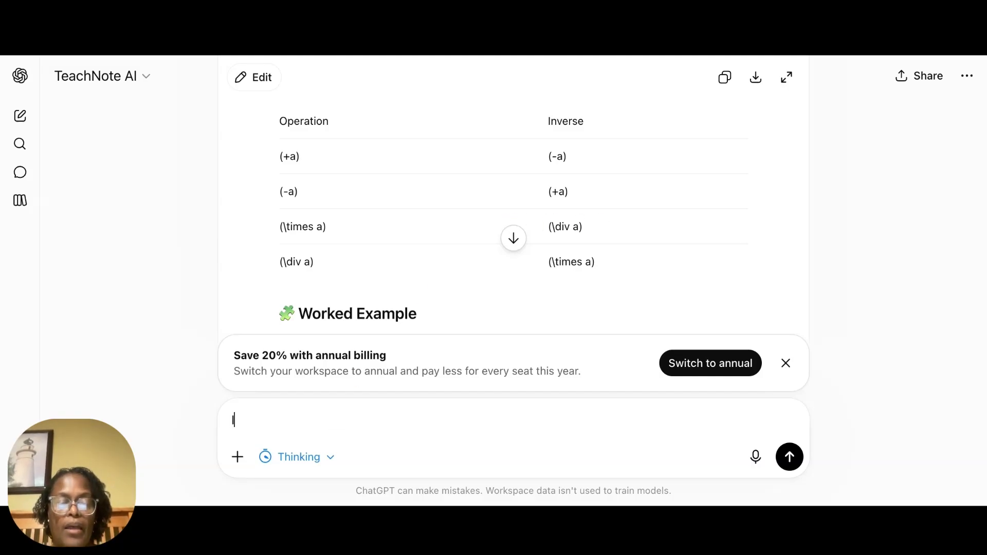
key("BackSpace")
key("BackSpace")
key("BackSpace")
key("BackSpace")
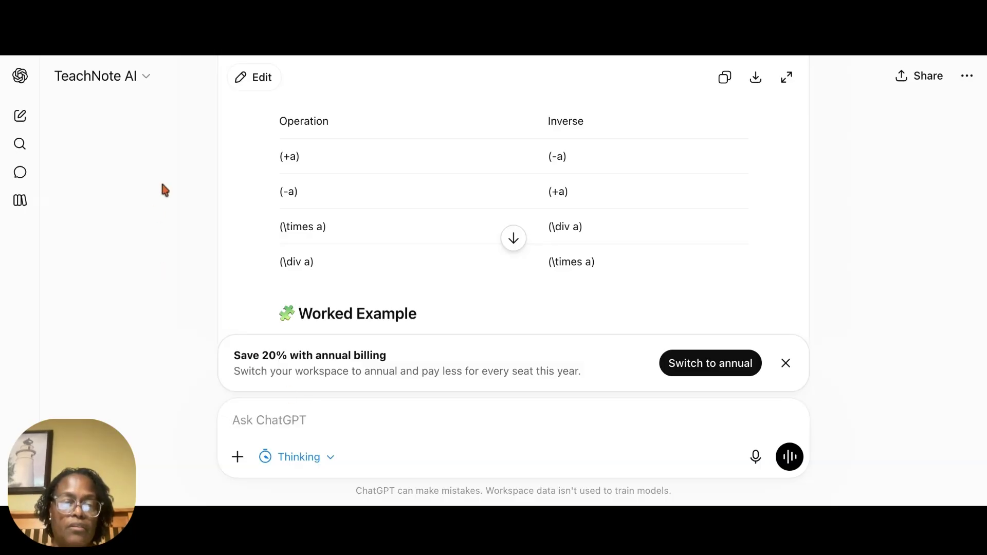
Step: Start a new chat with TeachNote AI
scroll(872, 238, "up", 10)
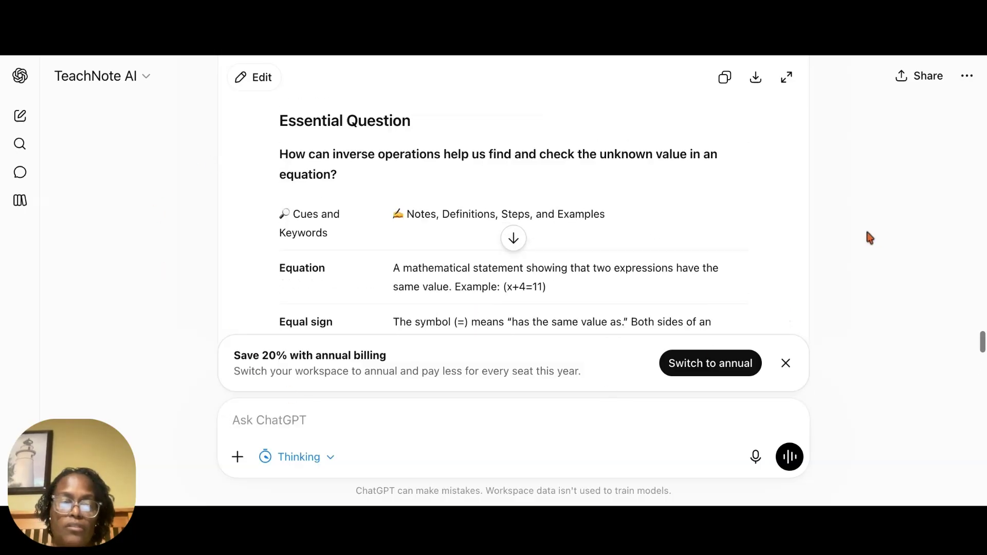
left_click(117, 86)
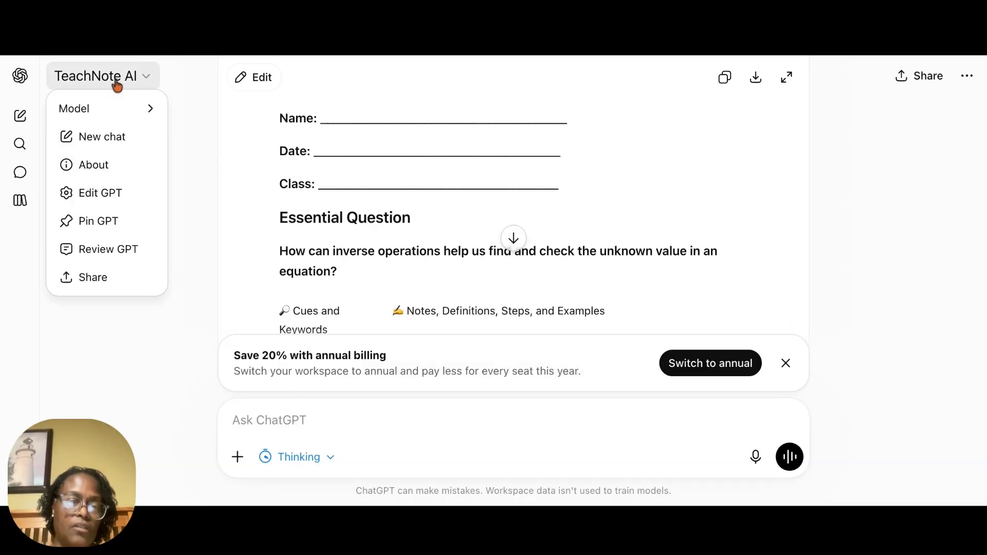
left_click(104, 134)
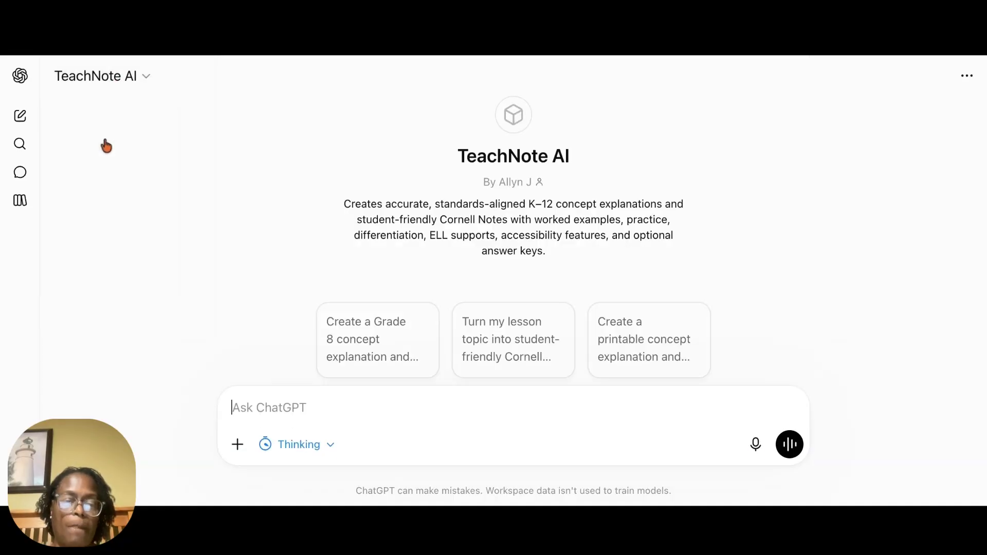
type("I")
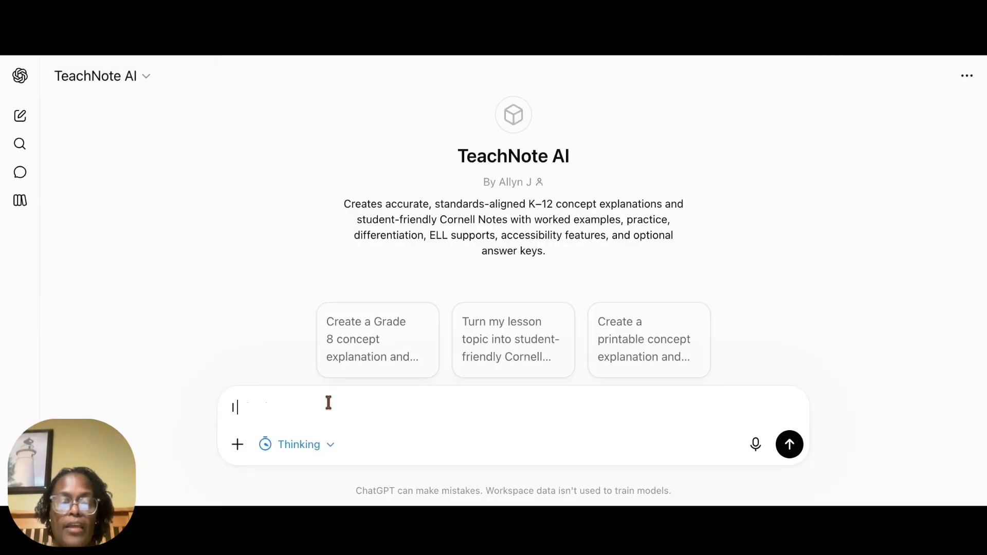
type(" am teaching ")
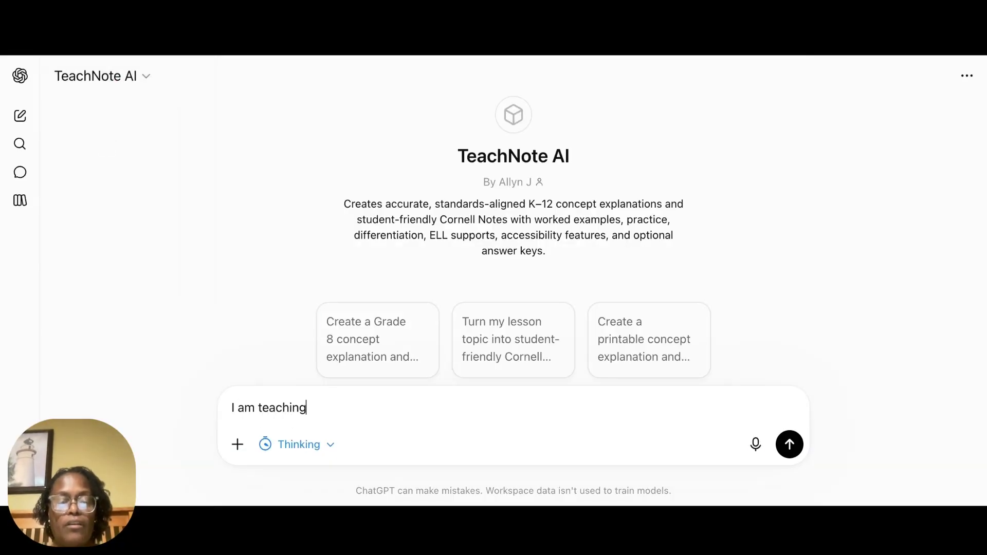
type("my")
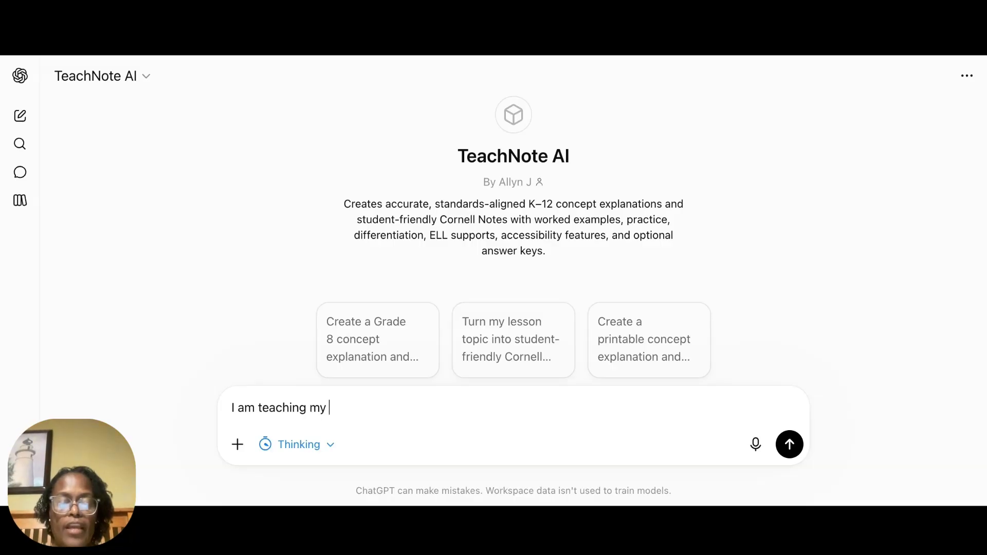
type(" 9th ")
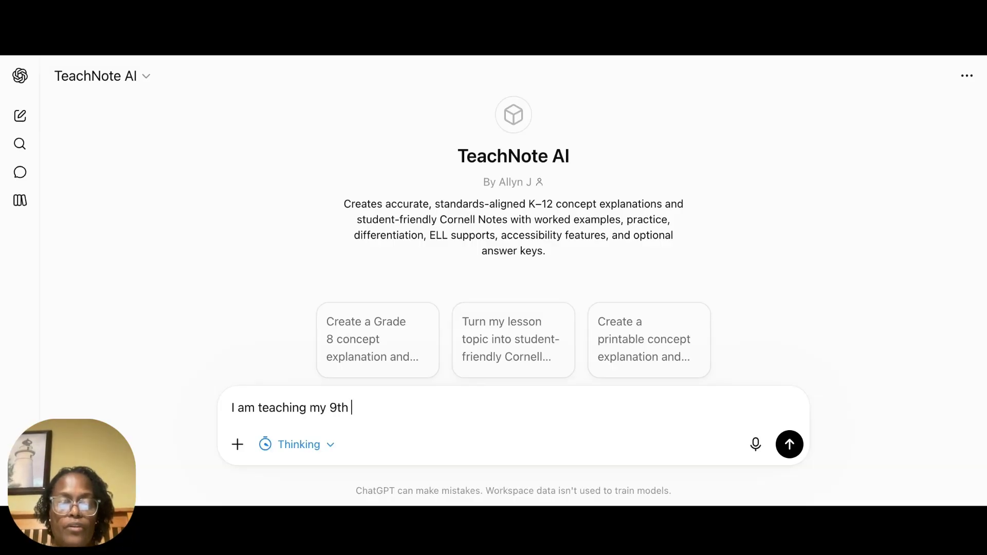
type("graders")
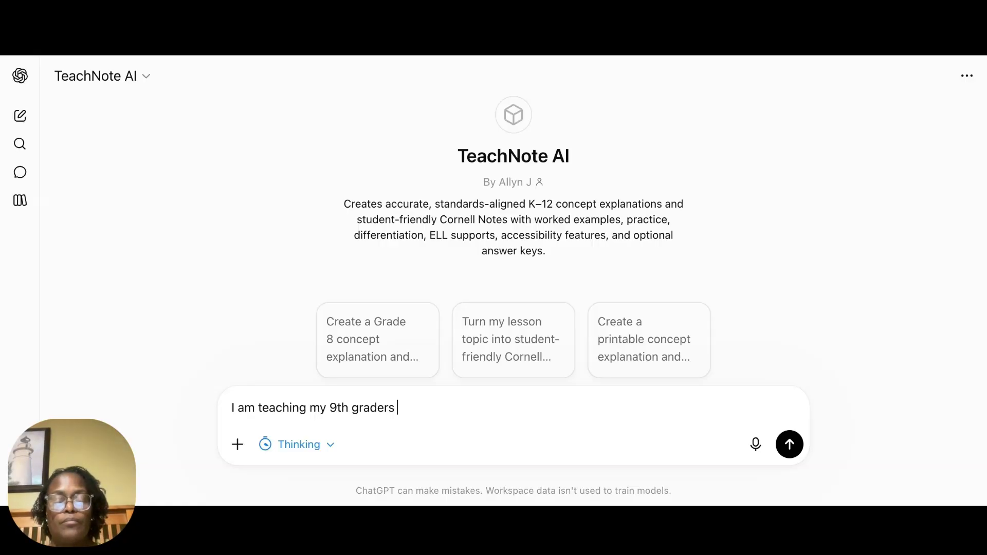
key("BackSpace")
key("BackSpace")
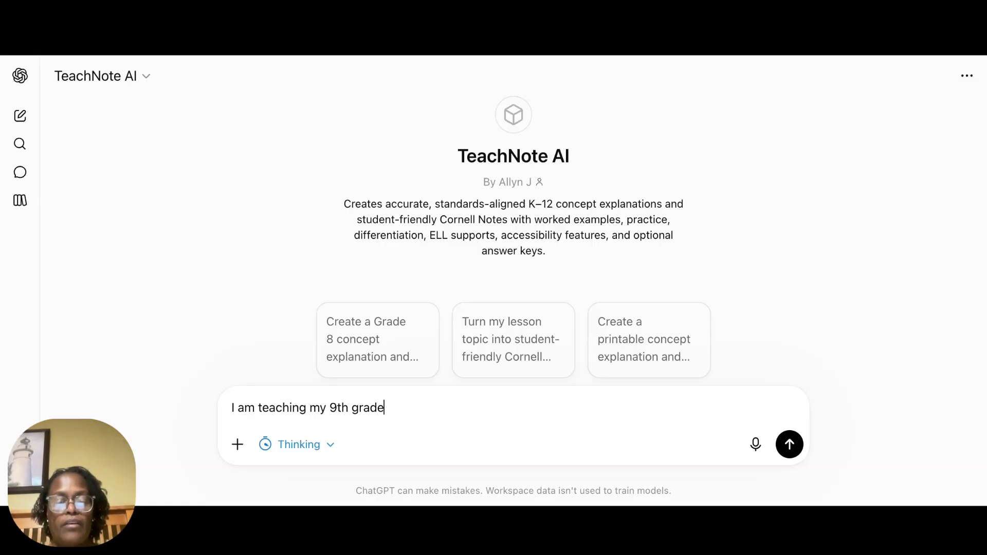
type("biolog")
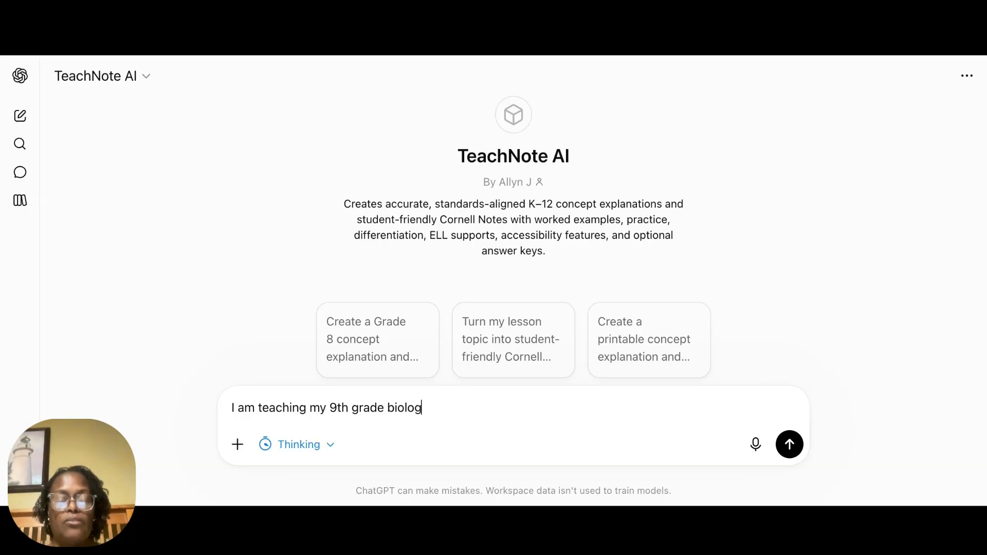
key("BackSpace")
key("BackSpace")
key("BackSpace")
key("BackSpace")
key("BackSpace")
key("BackSpace")
key("BackSpace")
key("BackSpace")
key("BackSpace")
key("BackSpace")
key("BackSpace")
key("BackSpace")
key("BackSpace")
key("BackSpace")
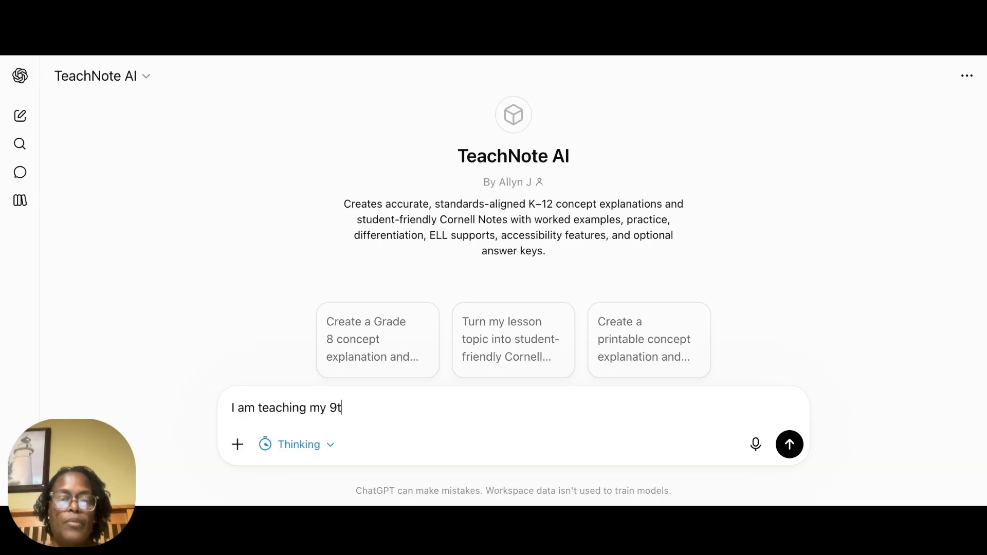
key("BackSpace")
key("BackSpace")
key("BackSpace")
key("BackSpace")
key("BackSpace")
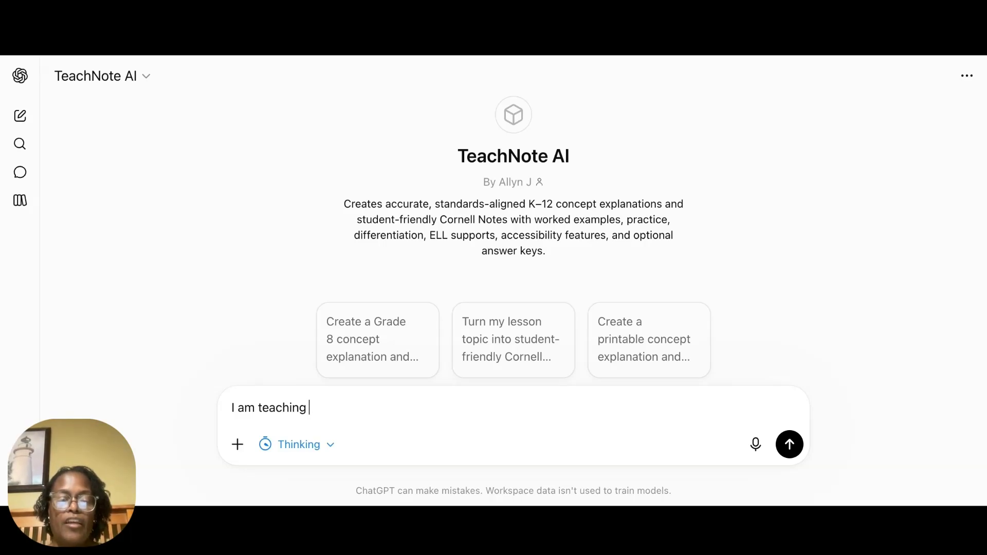
key("BackSpace")
key("BackSpace")
key("BackSpace")
key("BackSpace")
key("BackSpace")
key("BackSpace")
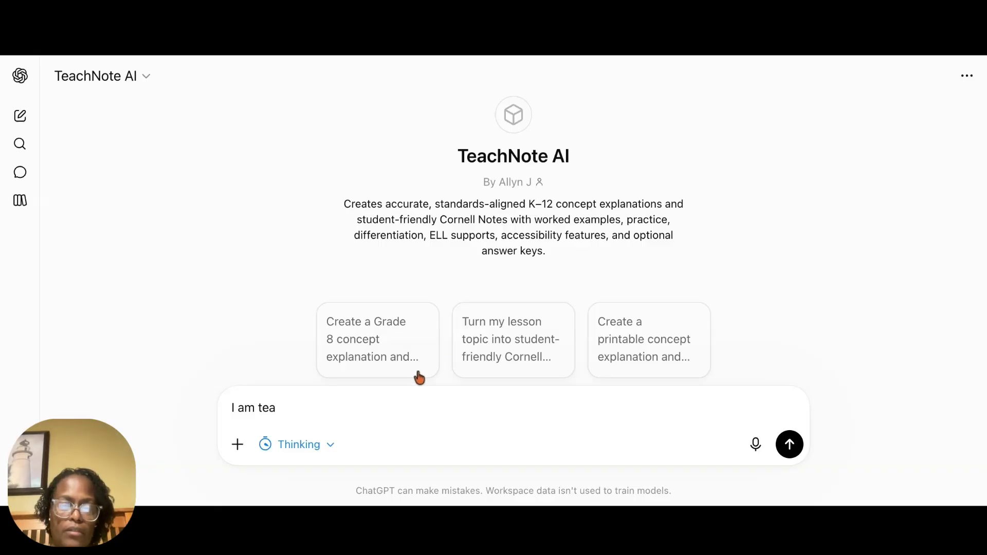
left_click_drag(284, 408, 230, 410)
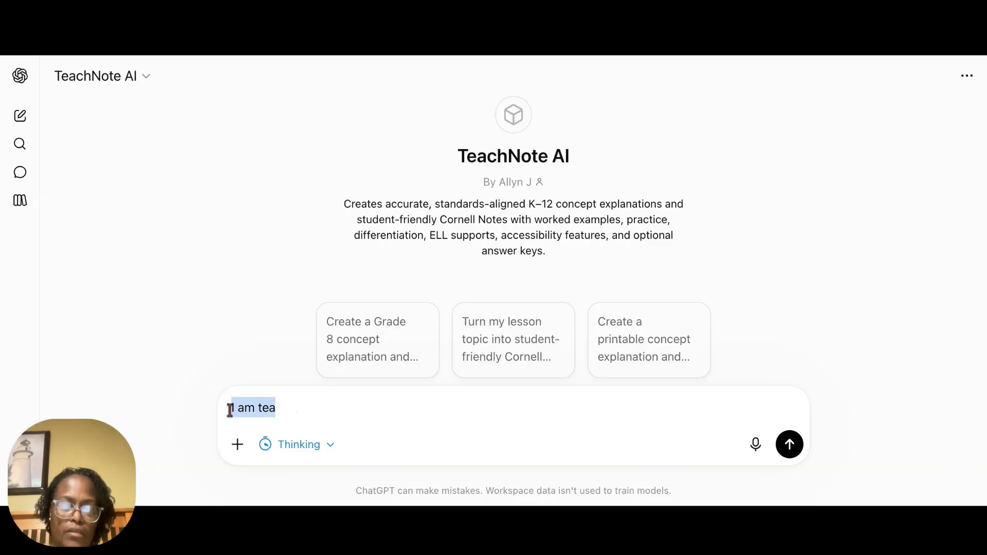
type("https://www.nextgenscience.org/")
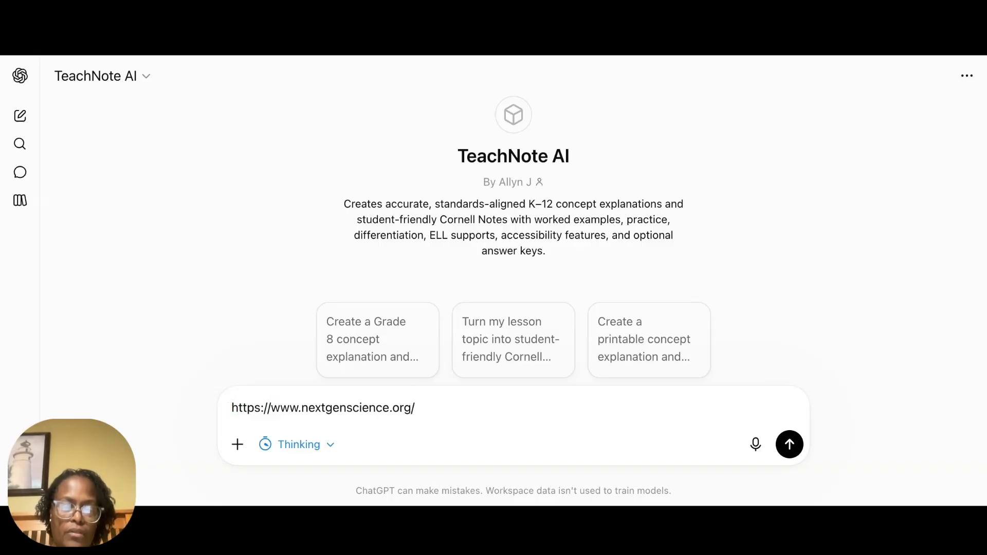
left_click(238, 446)
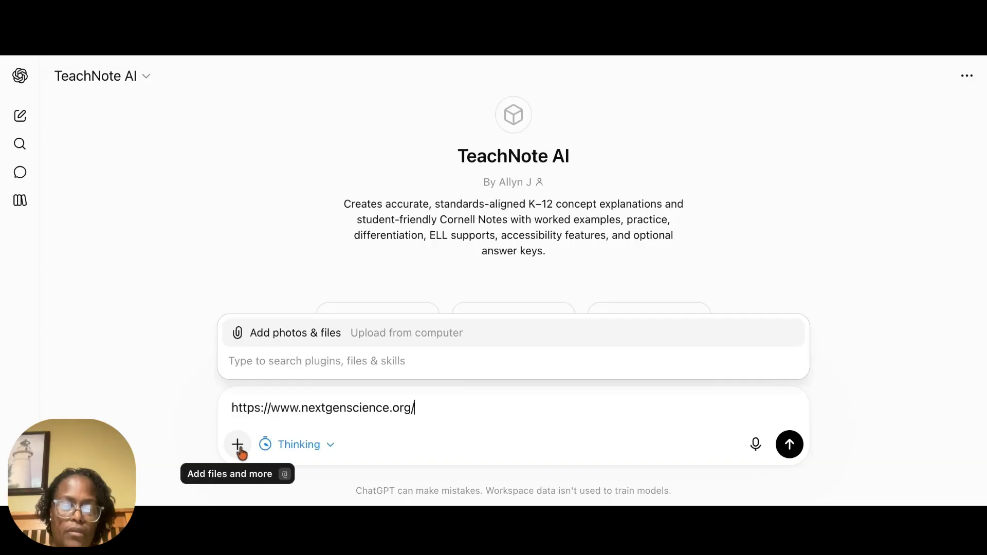
left_click(446, 408)
type("Use ")
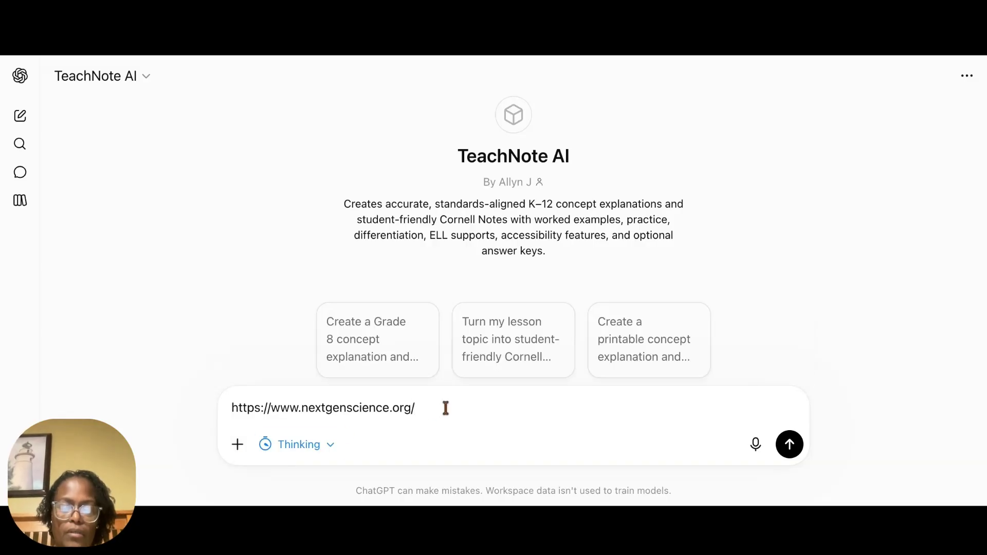
type("th")
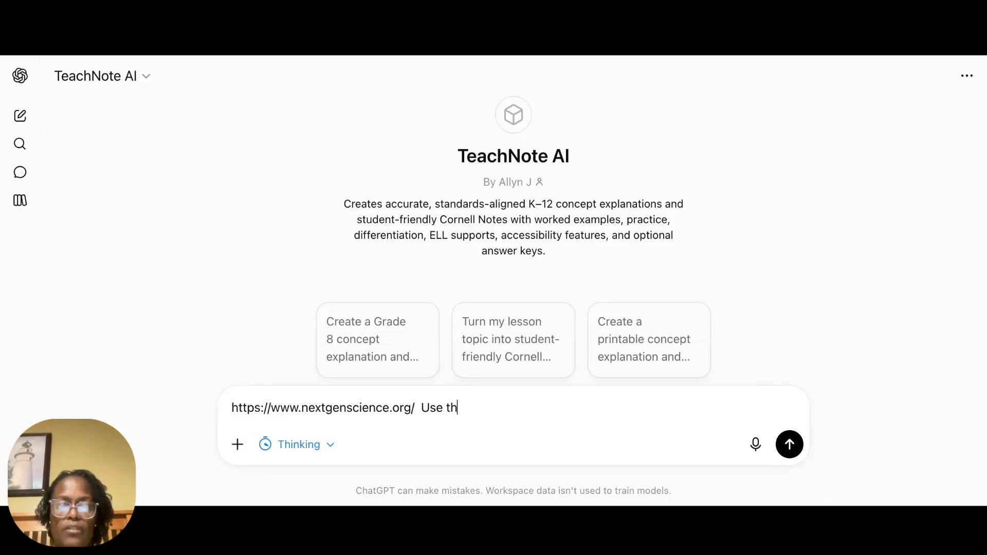
type("ee")
key("BackSpace")
key("BackSpace")
key("BackSpace")
key("BackSpace")
key("BackSpace")
key("BackSpace")
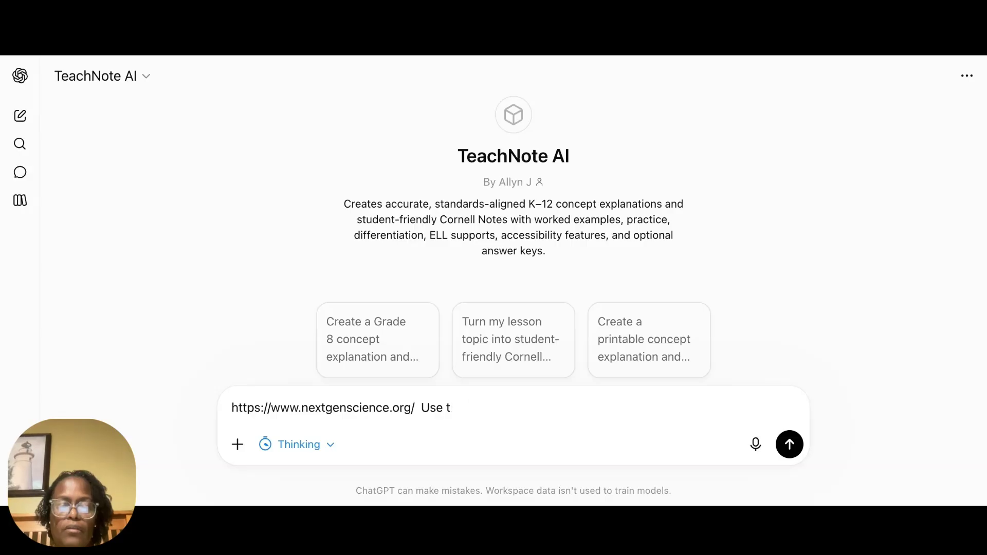
key("BackSpace")
key("BackSpace")
Step: Replace the unfinished words after the standards link with "Refer to these standards when creating notes for my 9th grade biology"
type("Ref")
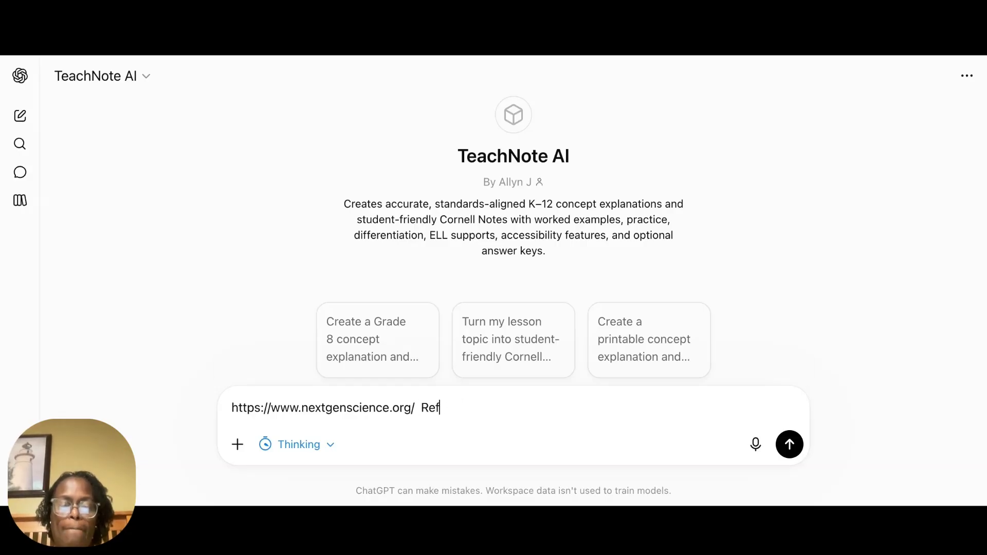
type("er to these ")
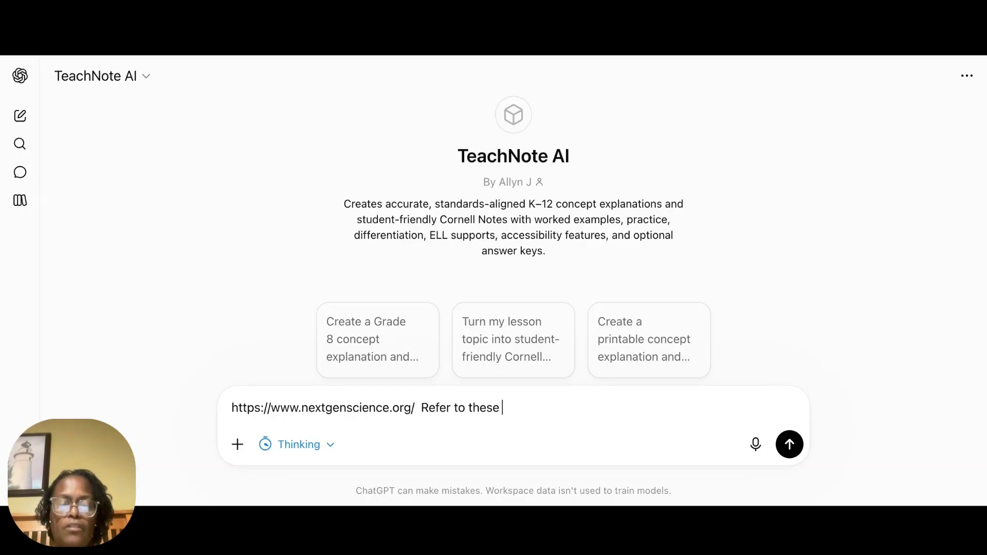
type("standards ")
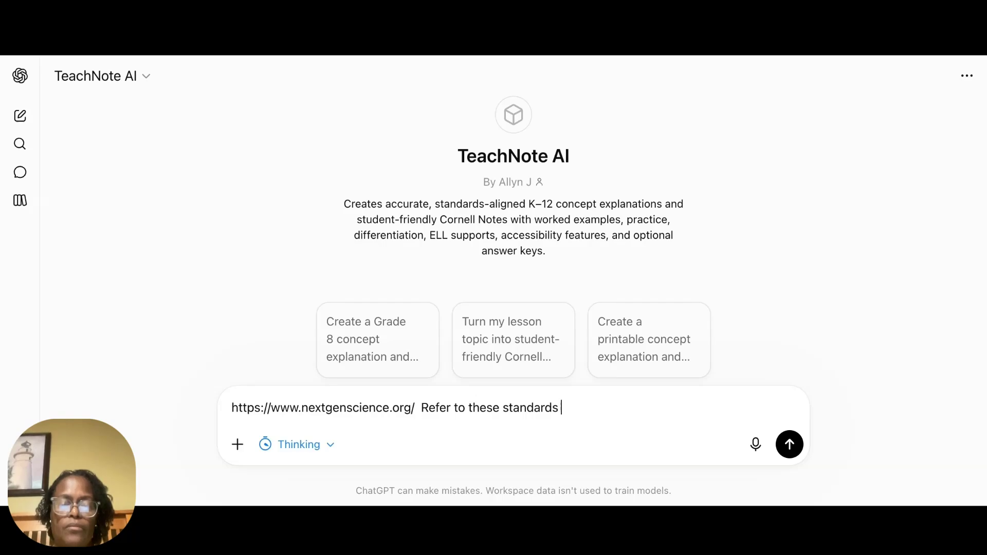
type("when creati")
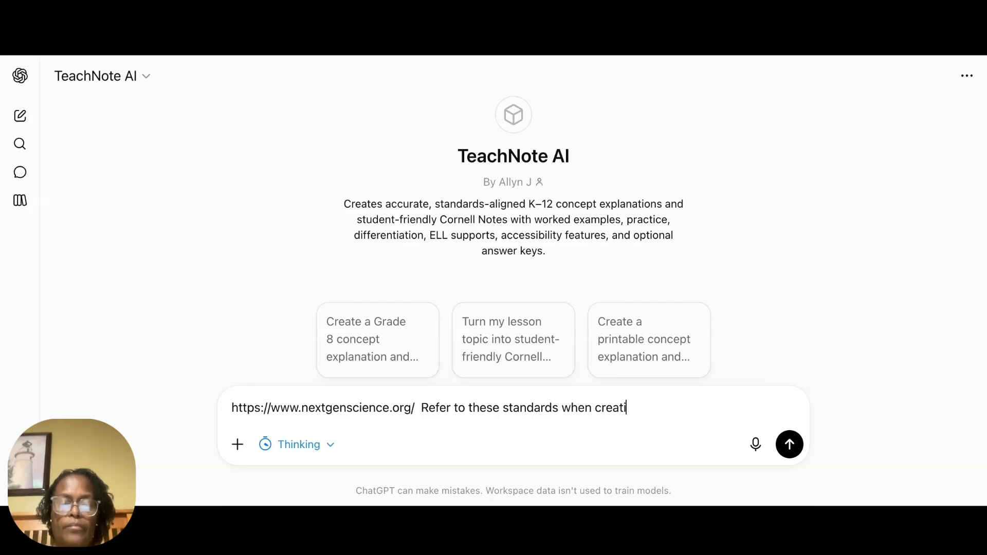
type("ng notes ")
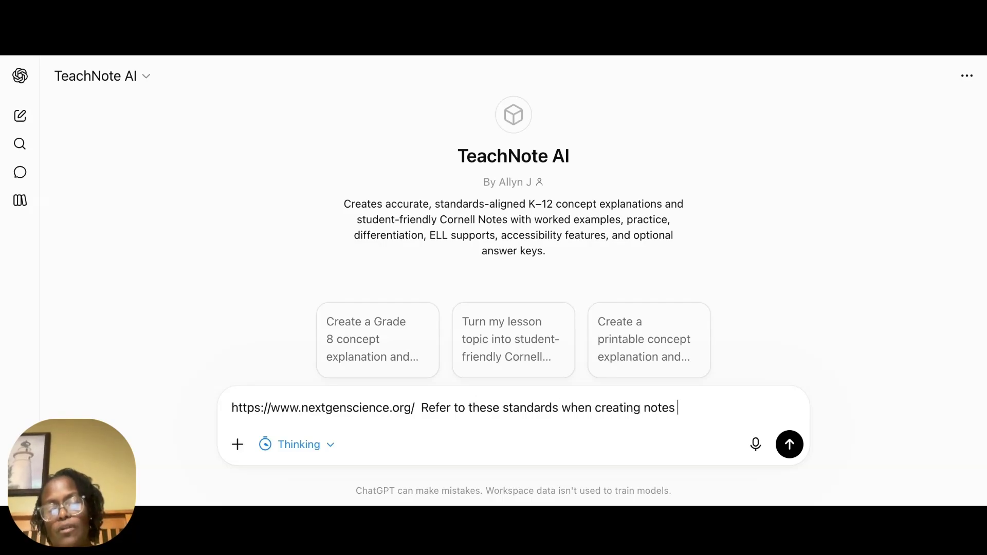
type("for my")
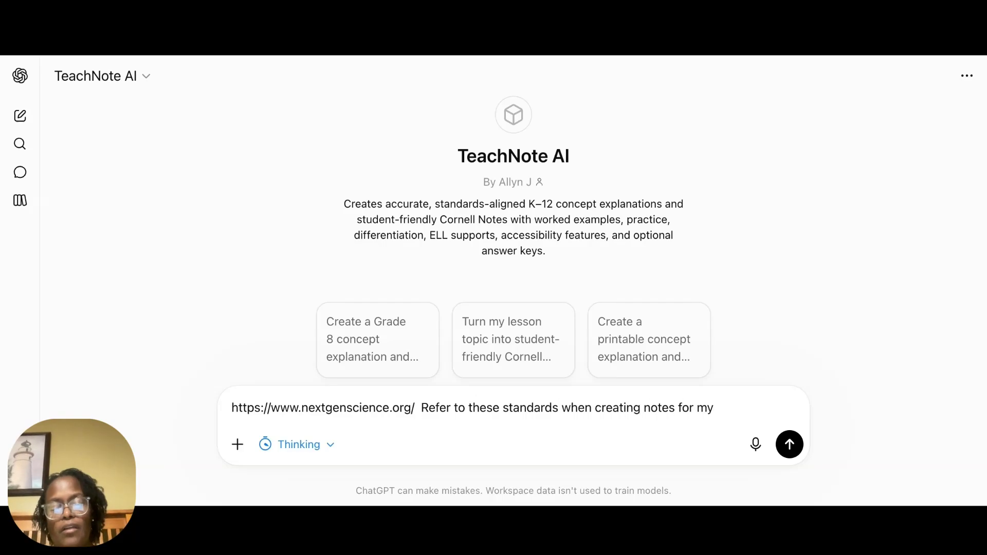
type(" 9th")
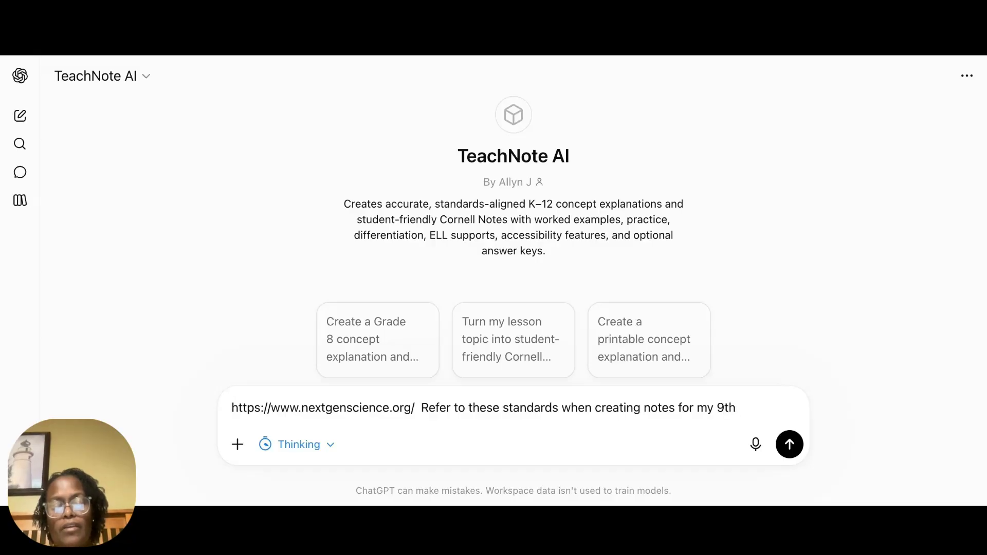
type(" grade ")
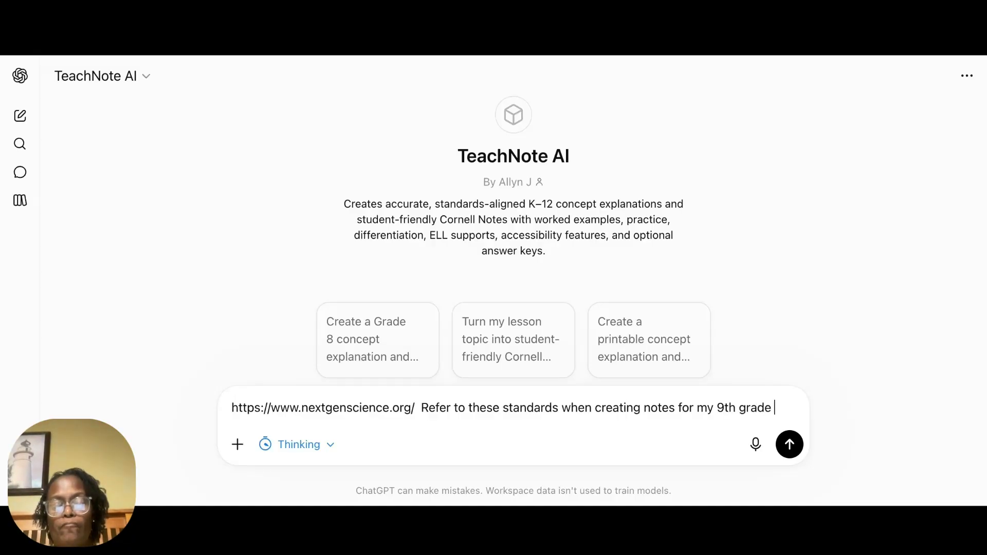
type("biolo")
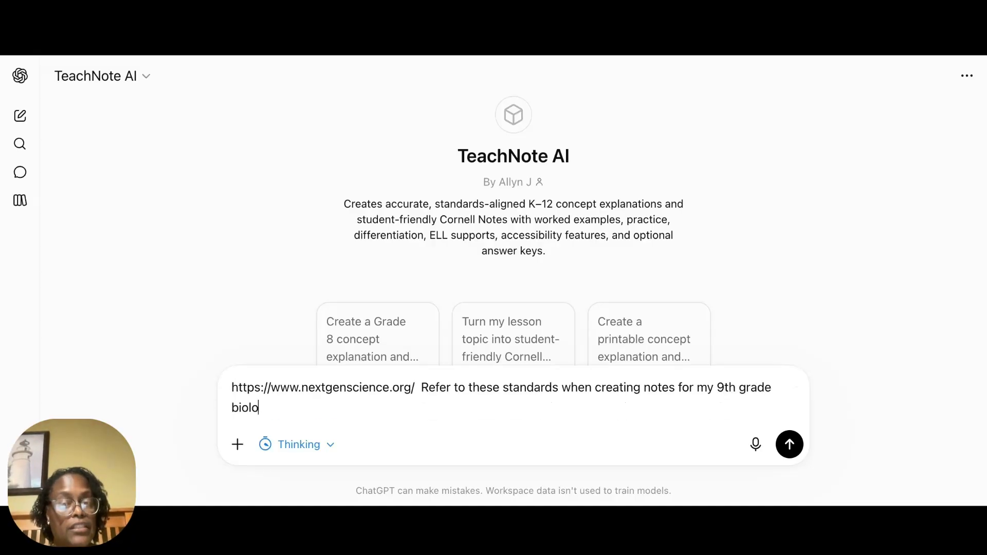
type("gy")
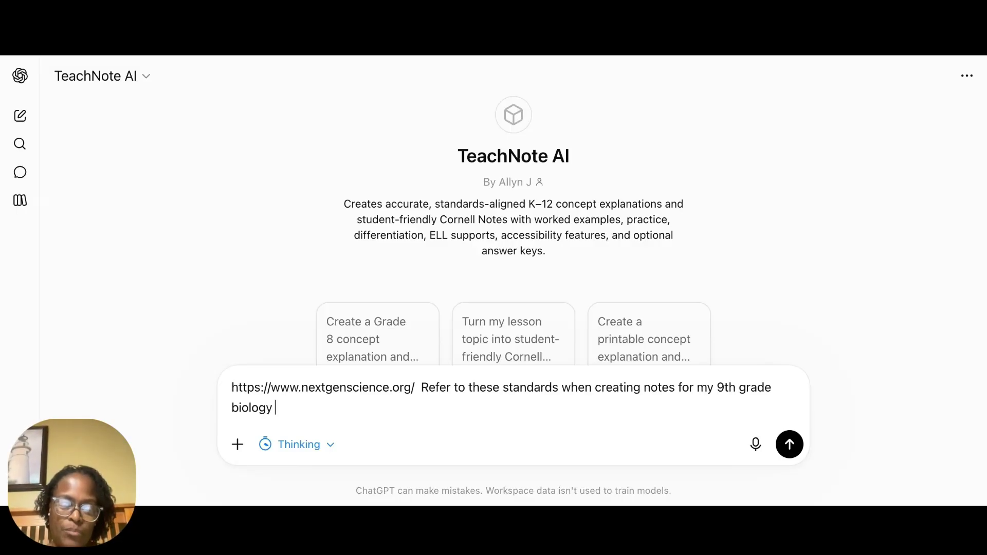
type(" students")
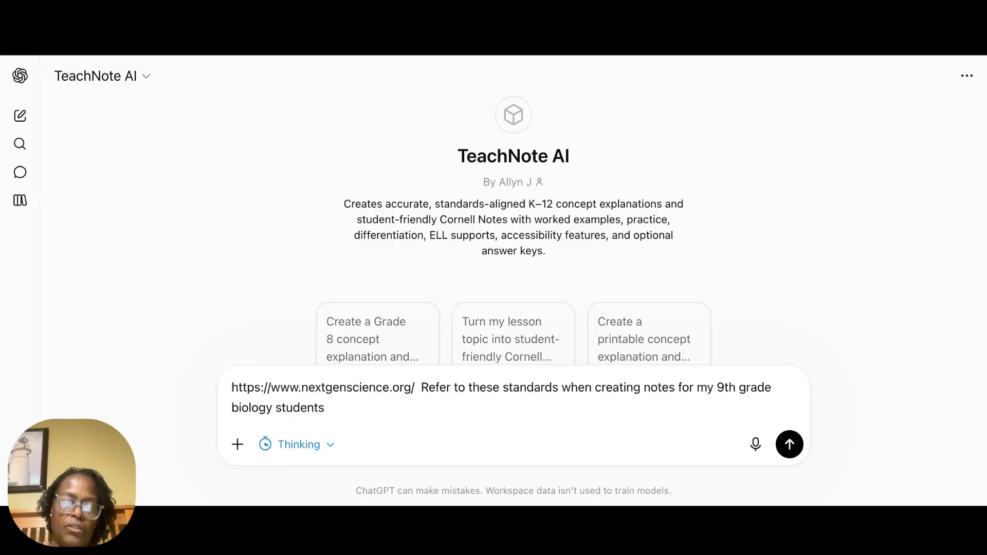
Step: Continue the prompt with "students who are currently studying"
key("BackSpace")
key("BackSpace")
key("BackSpace")
key("BackSpace")
key("BackSpace")
key("BackSpace")
key("BackSpace")
key("BackSpace")
type("s")
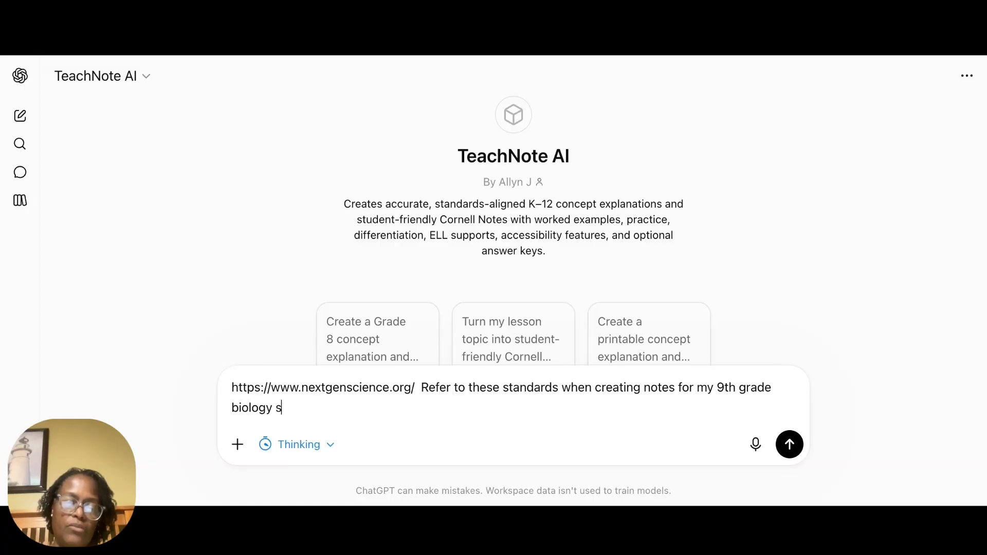
type("tudents wh")
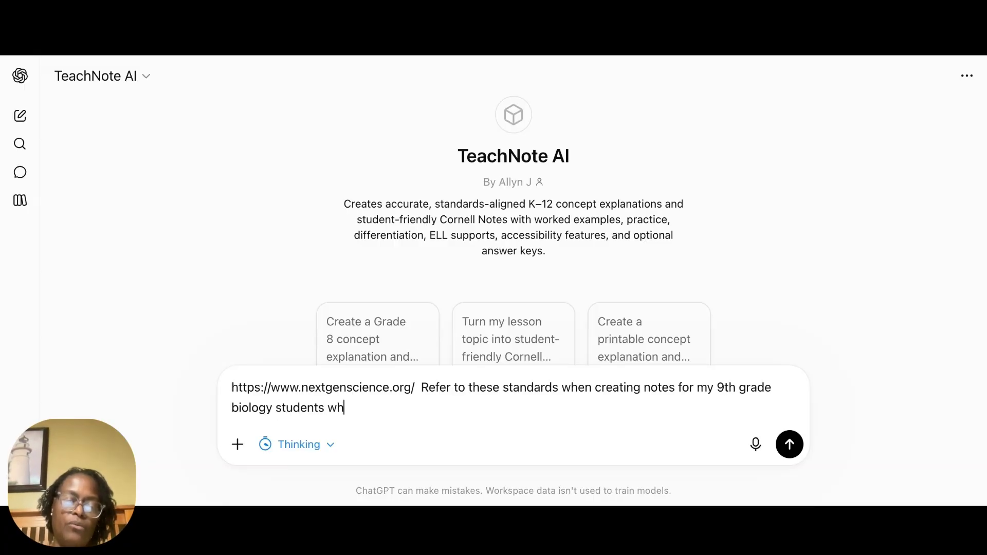
type("o wi")
key("BackSpace")
key("BackSpace")
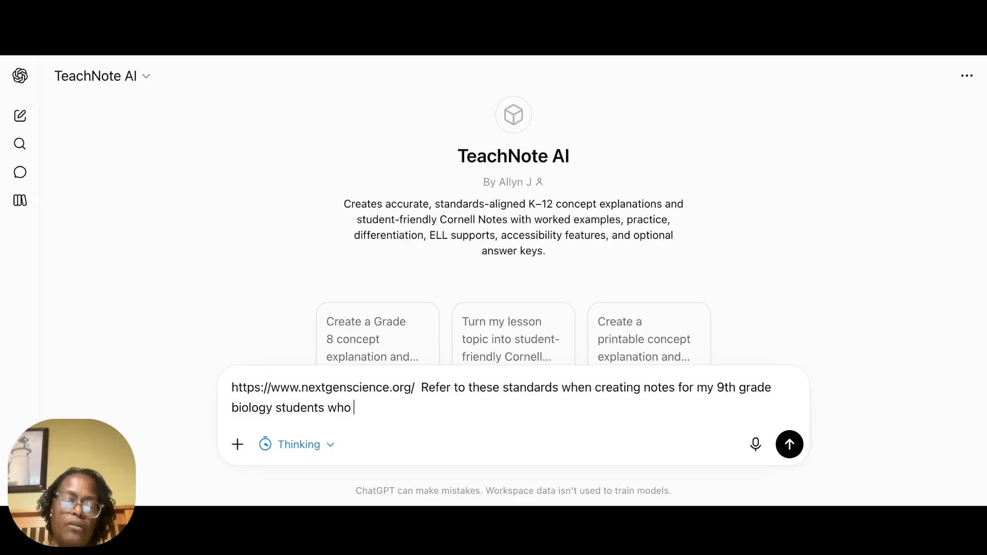
type("are current")
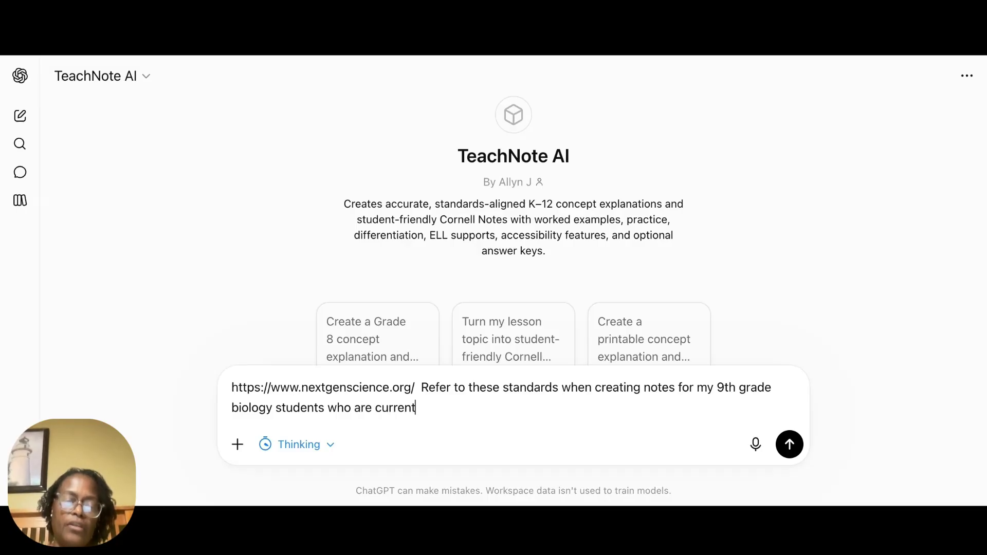
type("ly stu")
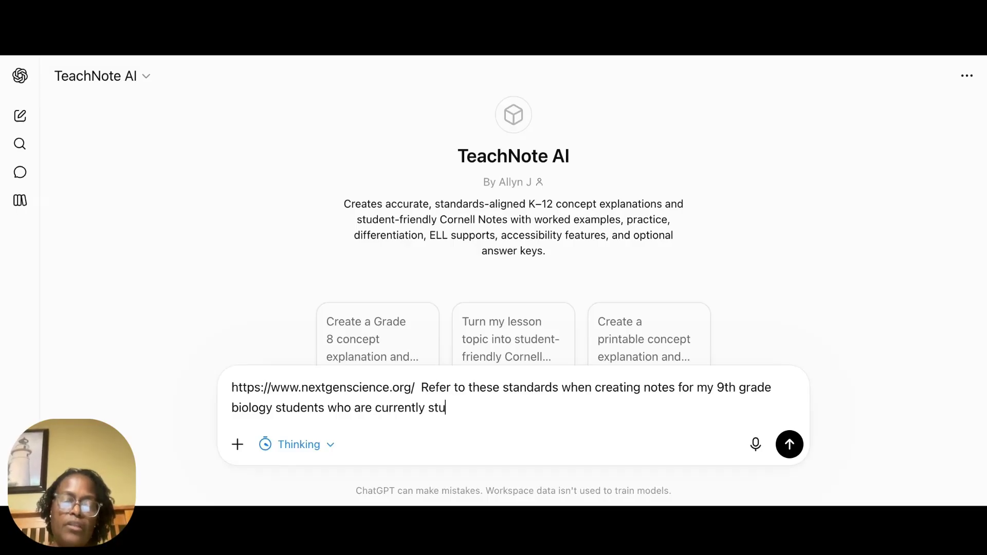
type("dying ")
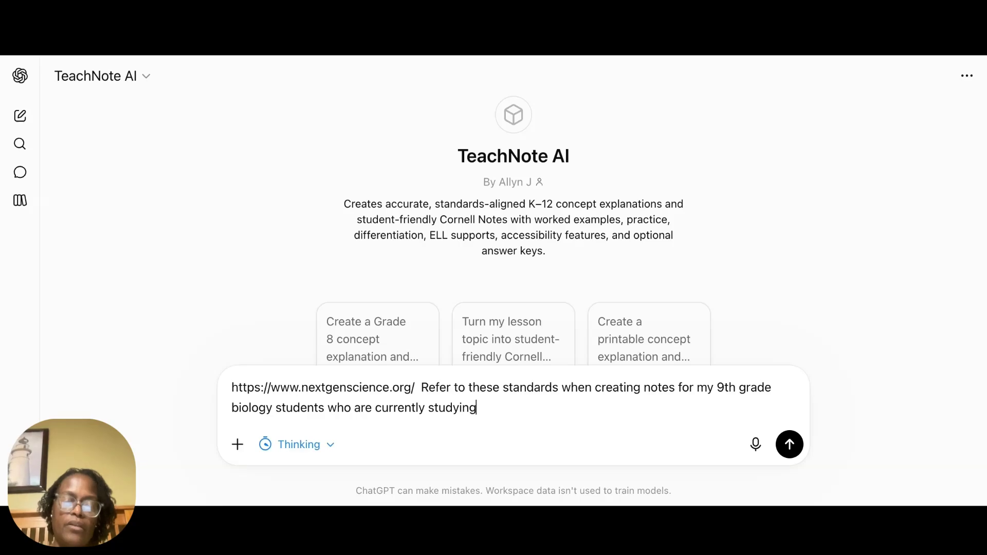
type("genet")
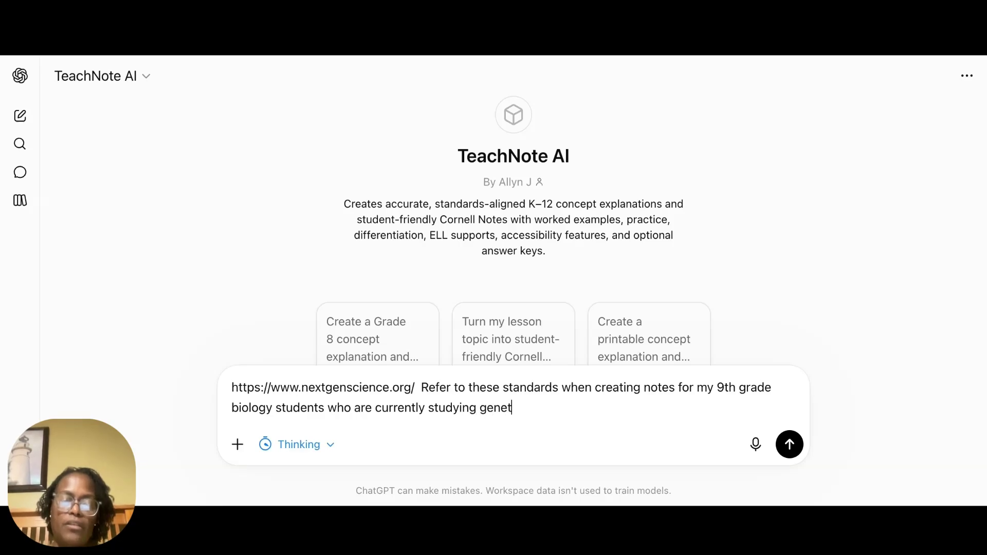
type("ics")
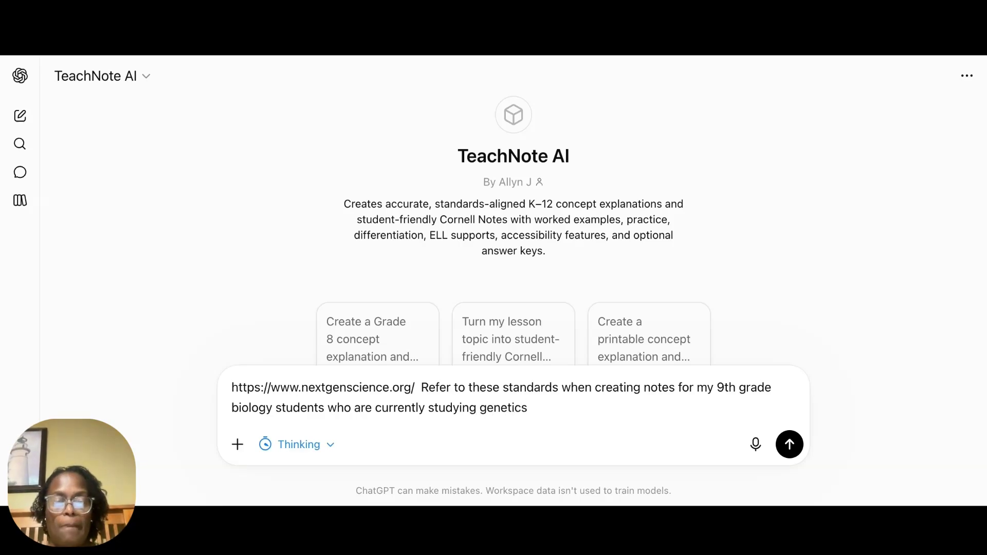
key("BackSpace")
key("BackSpace")
key("BackSpace")
key("BackSpace")
key("BackSpace")
key("BackSpace")
key("BackSpace")
key("BackSpace")
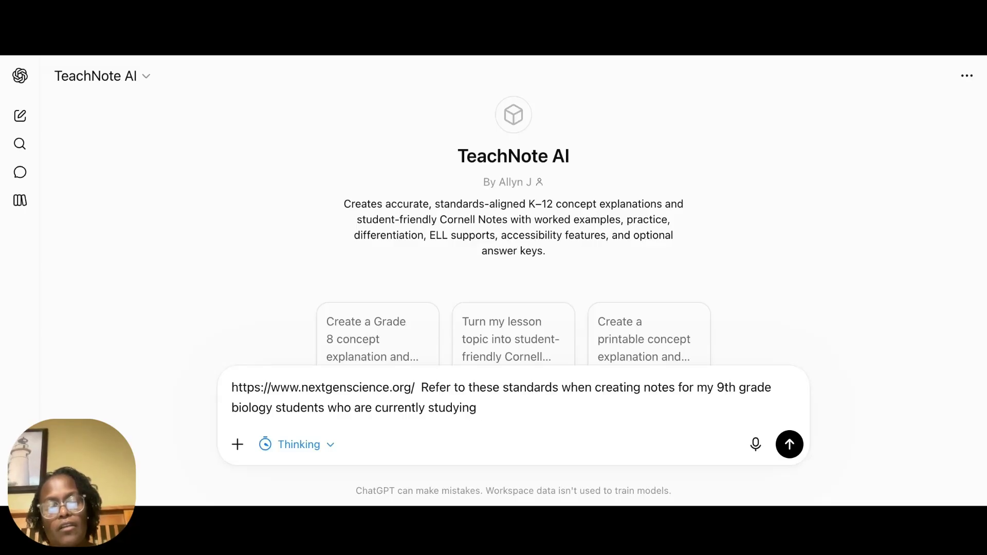
Step: Complete the prompt with the topic "mitosis and meiosis" and send it
type("Mitos")
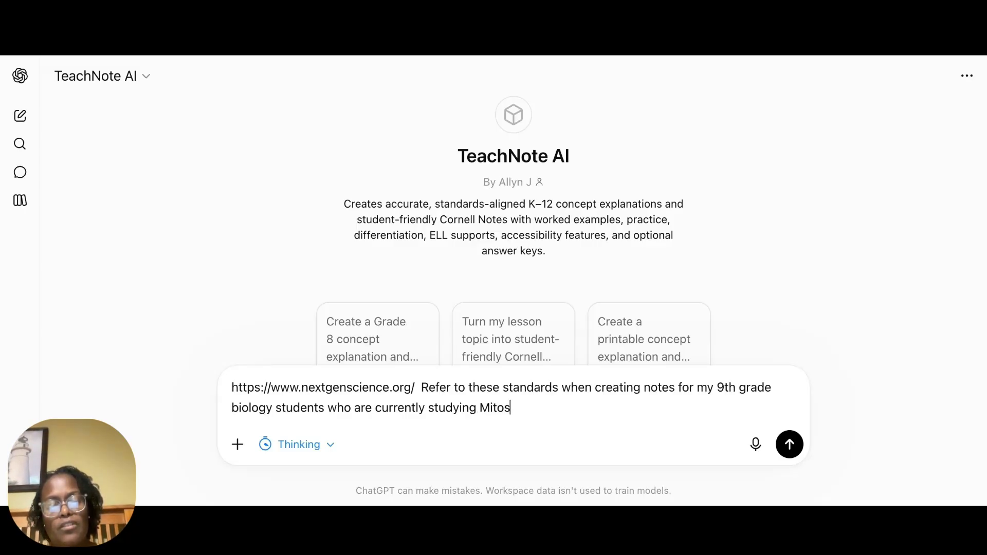
type("is and m")
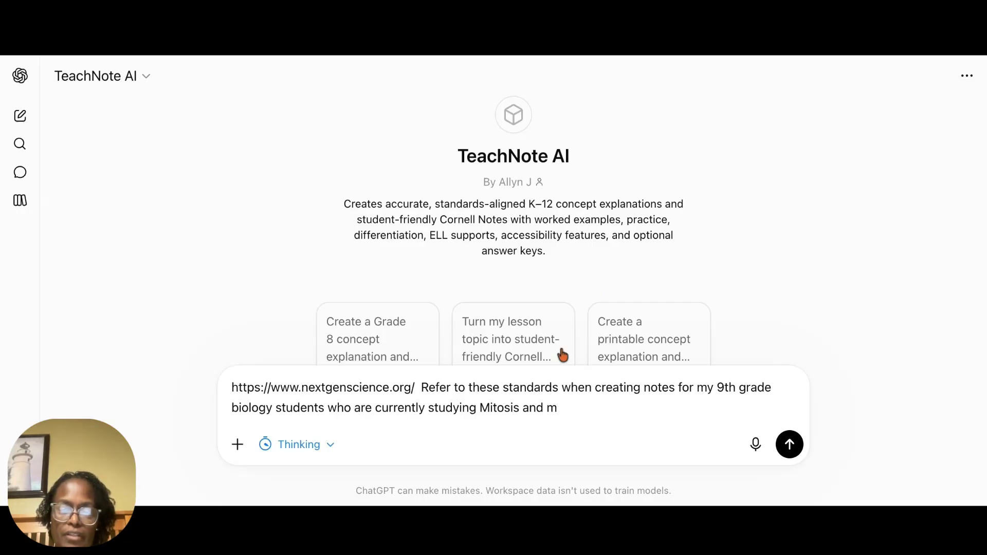
left_click_drag(480, 406, 558, 406)
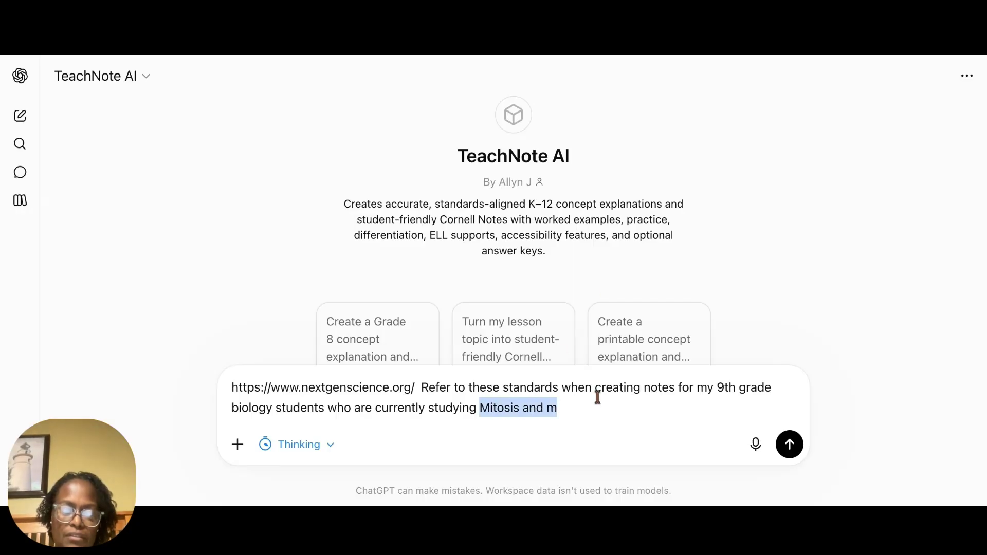
type("mitosis and meiosis")
key("Return")
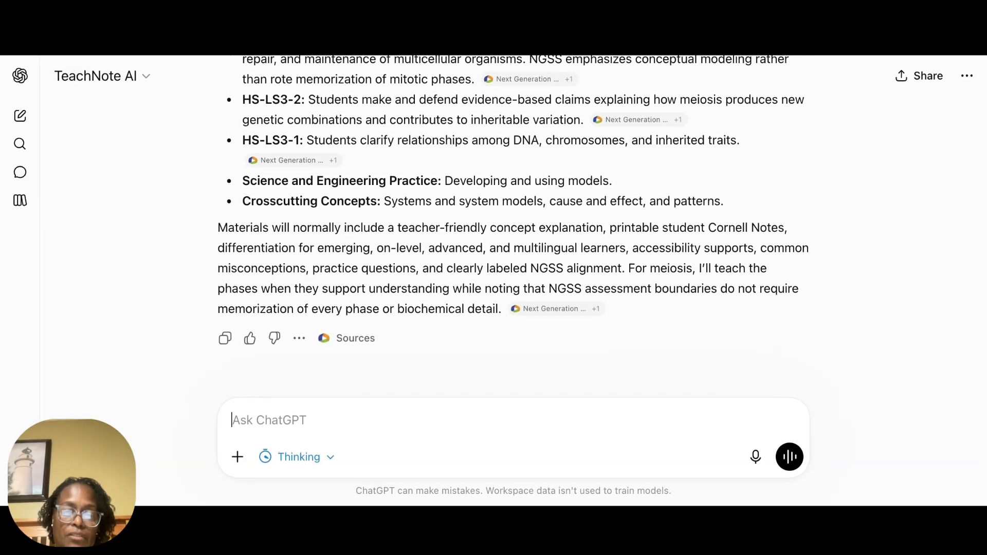
Step: Read through the standards alignment reply and send a follow-up request for the Cornell notes and teacher notes
scroll(514, 231, "up", 5)
scroll(515, 231, "up", 1)
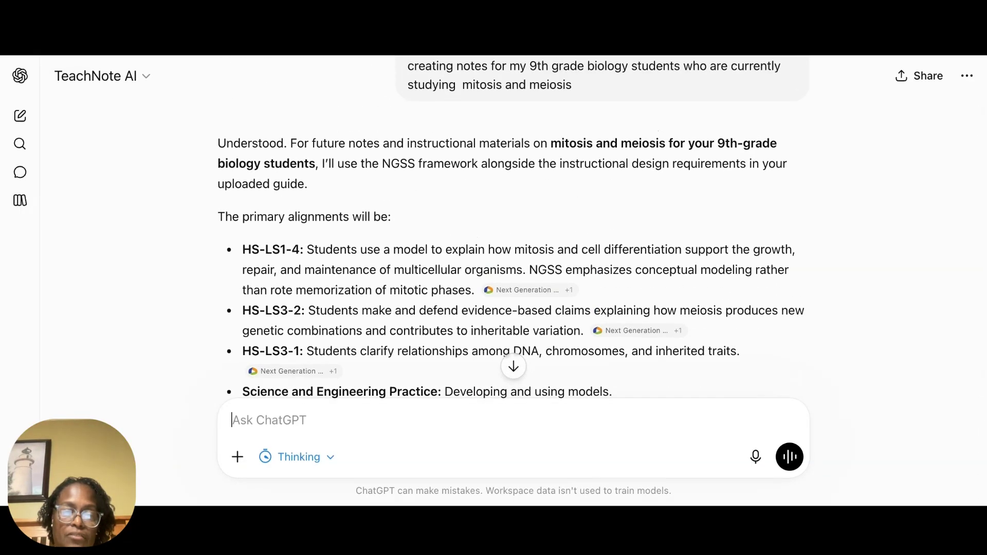
scroll(514, 232, "down", 3)
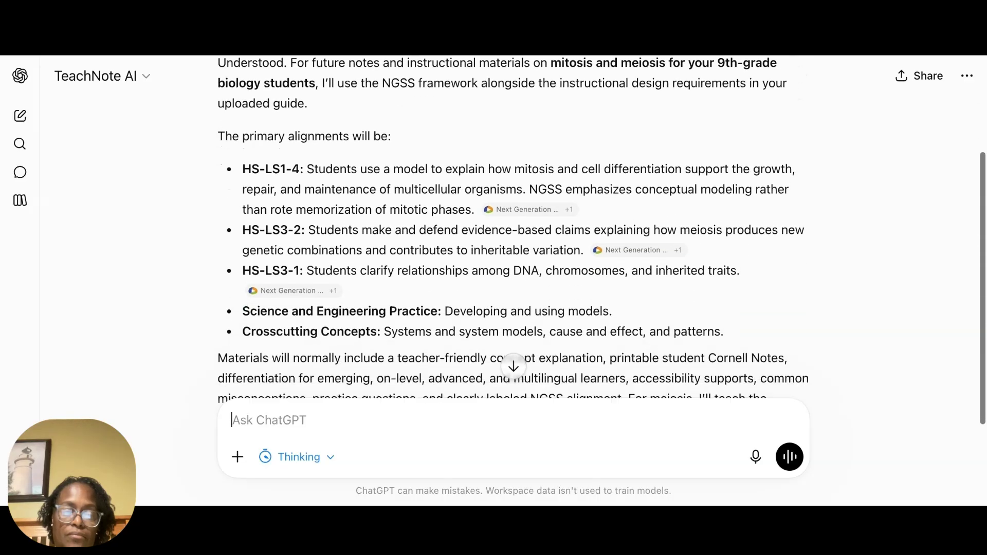
scroll(514, 231, "down", 1)
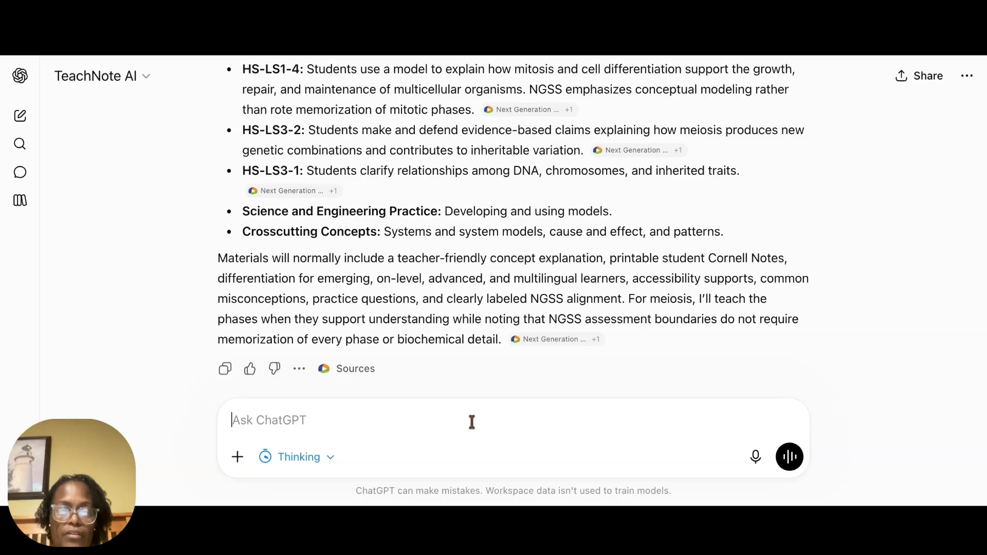
type("give me the cornell notes and teacher not")
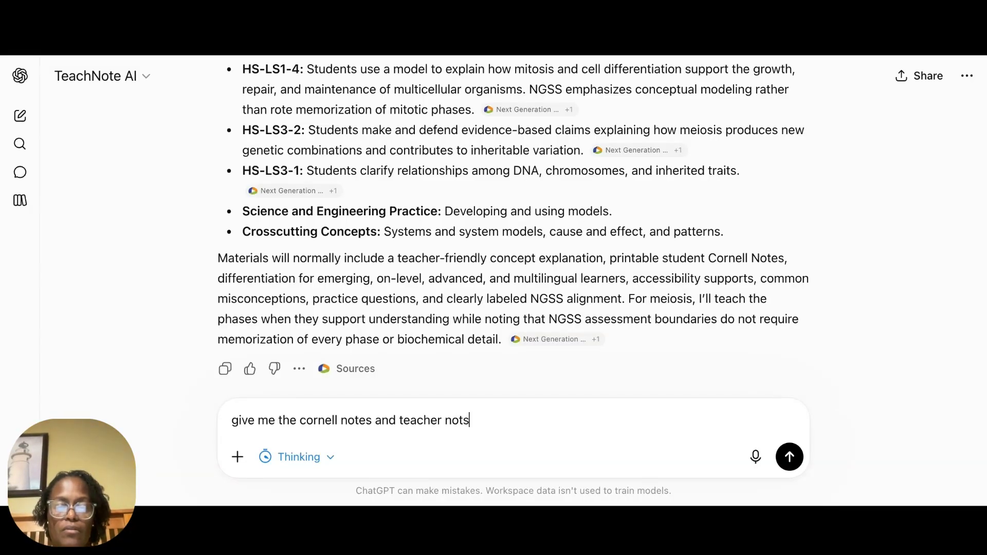
type("s")
key("Return")
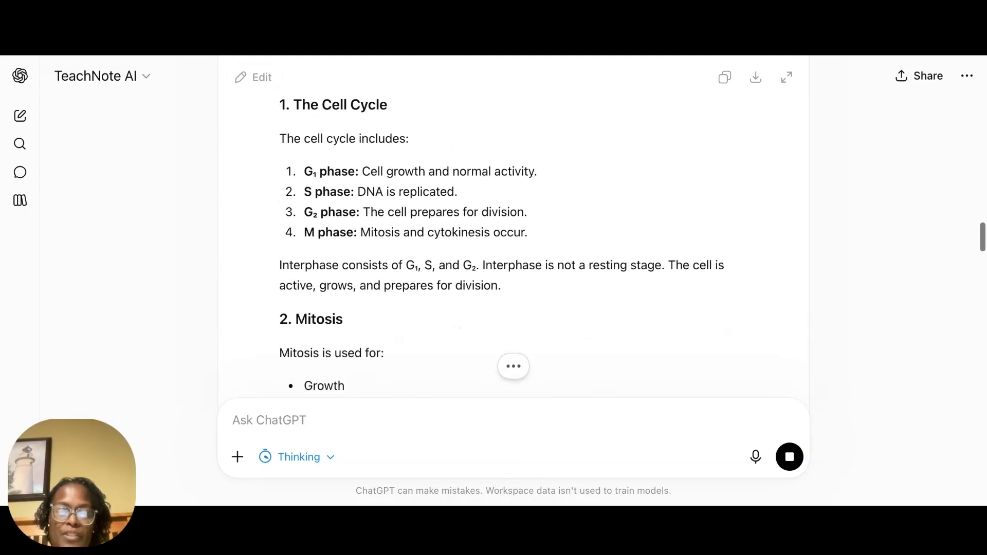
Step: Review the teacher notes' Accessibility and UDL guidance, highlighting the term UDL, and continue to the three-dimensional science connections
scroll(514, 231, "up", 1)
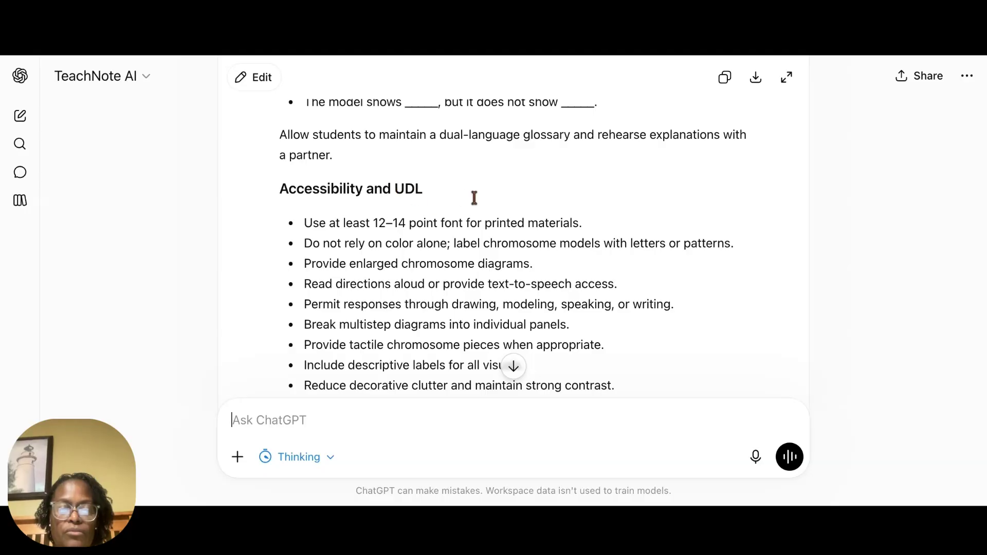
double_click(399, 188)
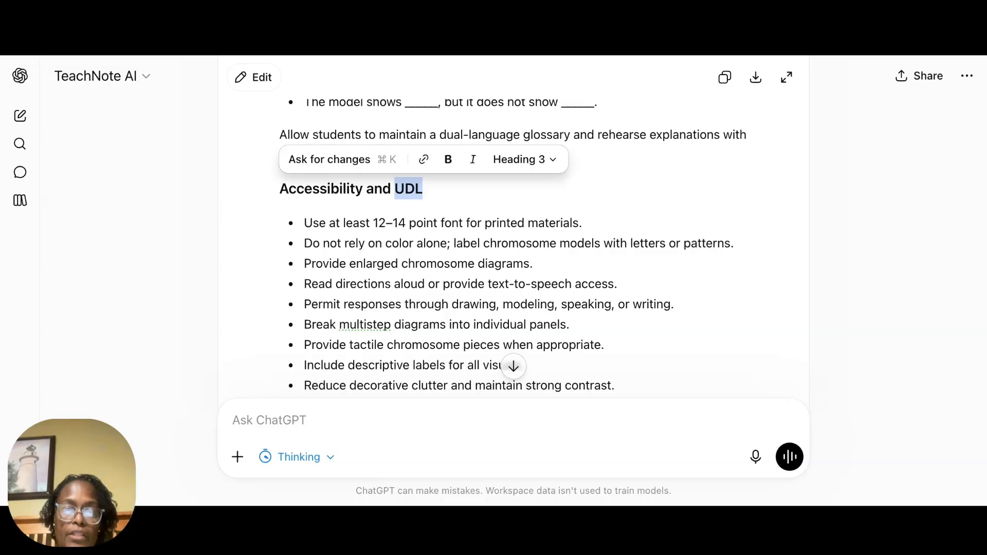
left_click(518, 203)
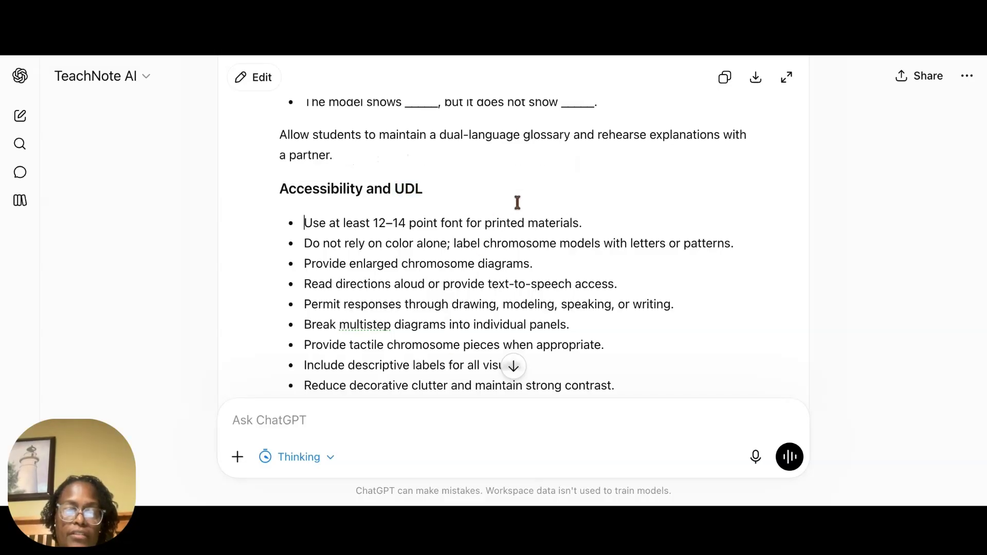
scroll(495, 359, "down", 20)
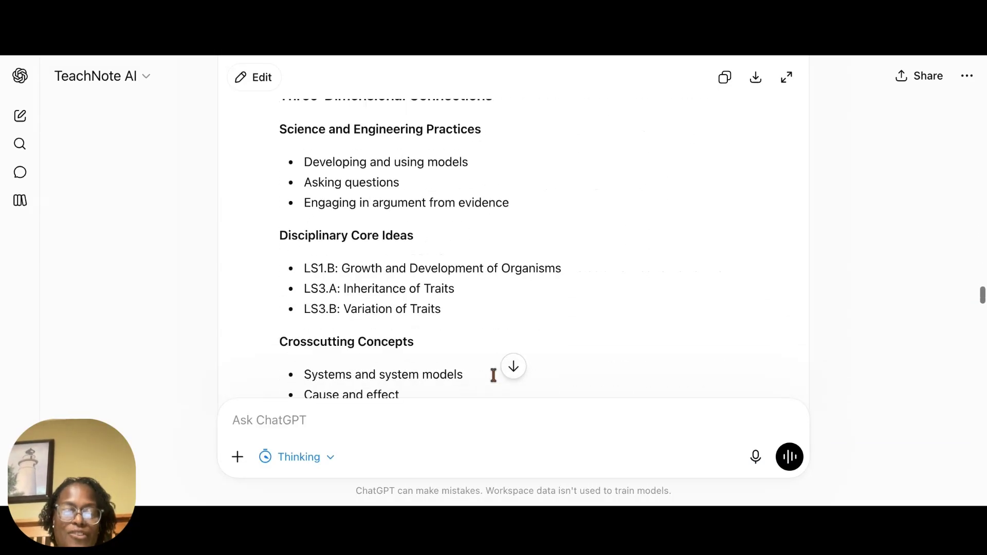
Step: Examine the student Cornell notes, including the cues and definitions table, the mitosis and meiosis step lists, the memory aid and the comparison table
scroll(493, 376, "down", 10)
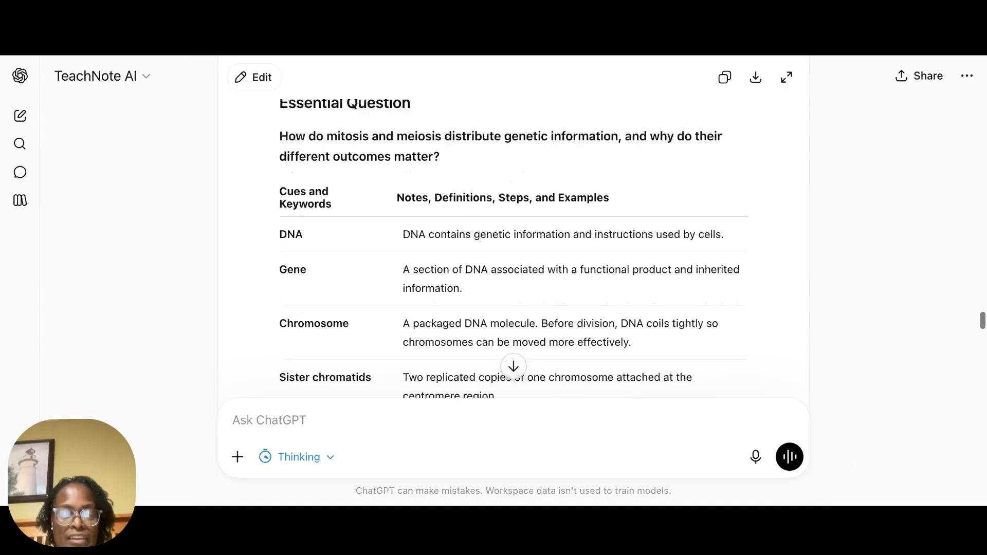
scroll(493, 247, "down", 15)
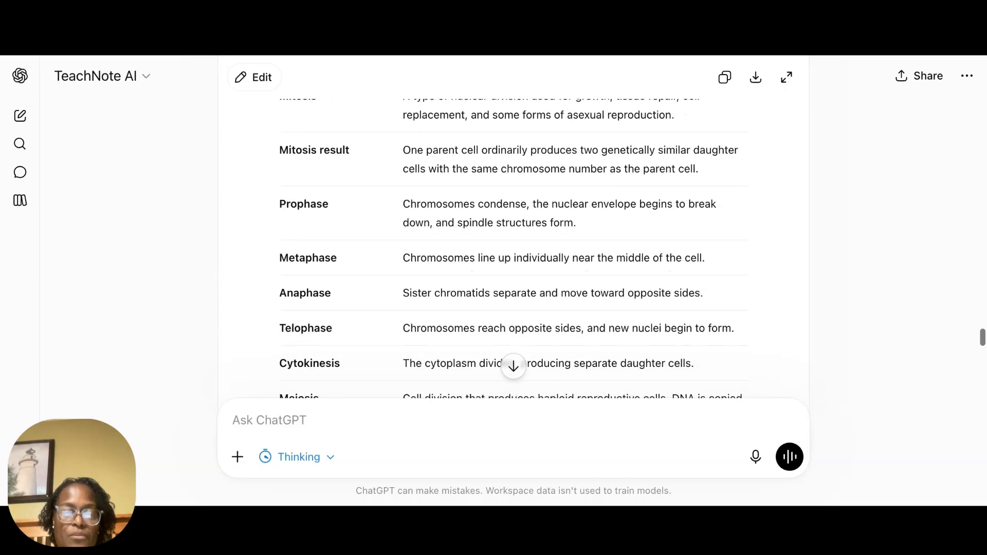
scroll(513, 247, "down", 15)
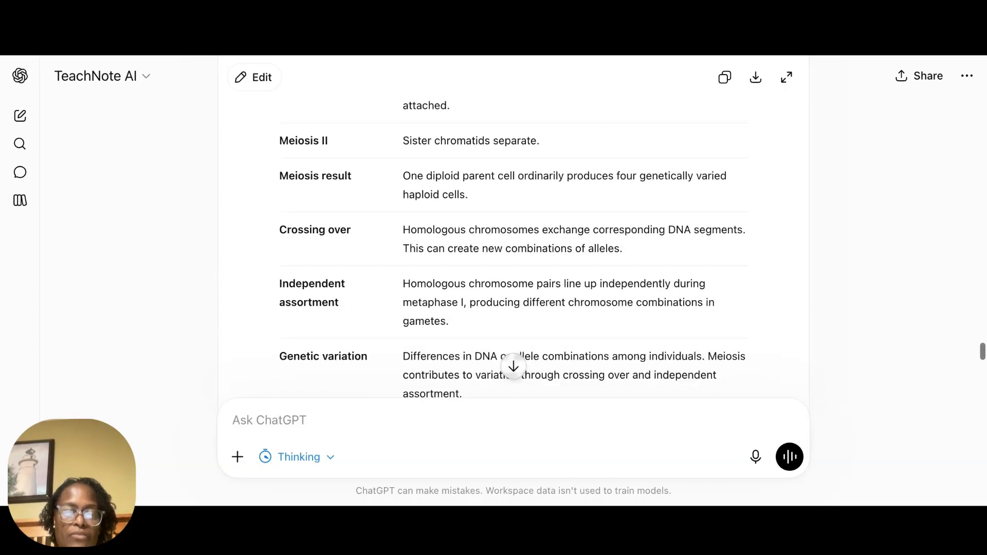
scroll(514, 247, "down", 5)
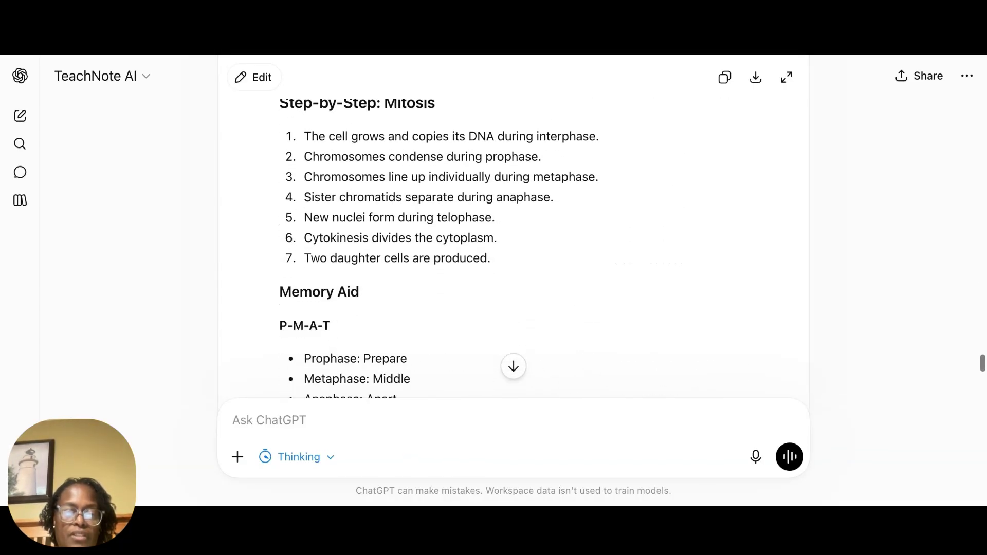
scroll(514, 247, "down", 4)
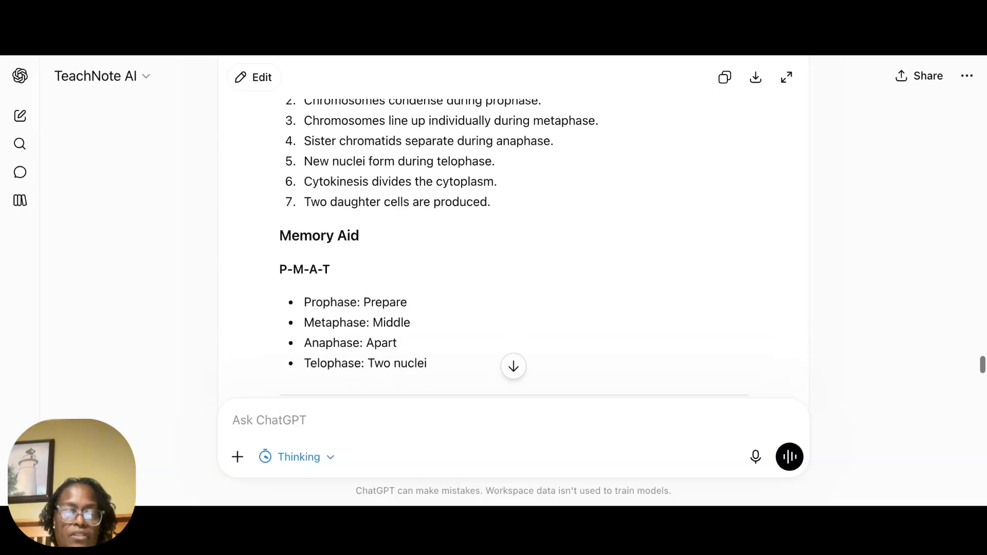
scroll(514, 247, "down", 5)
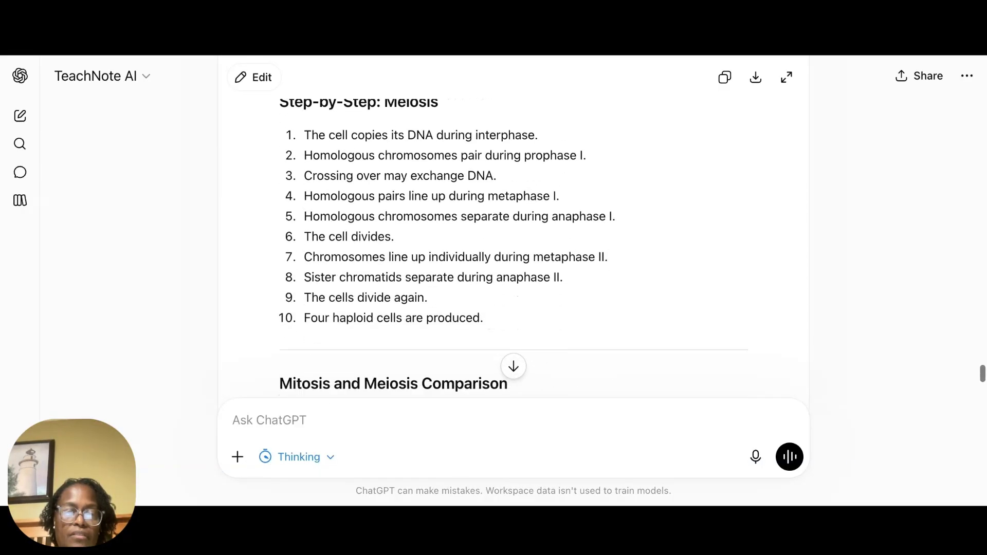
scroll(513, 247, "down", 3)
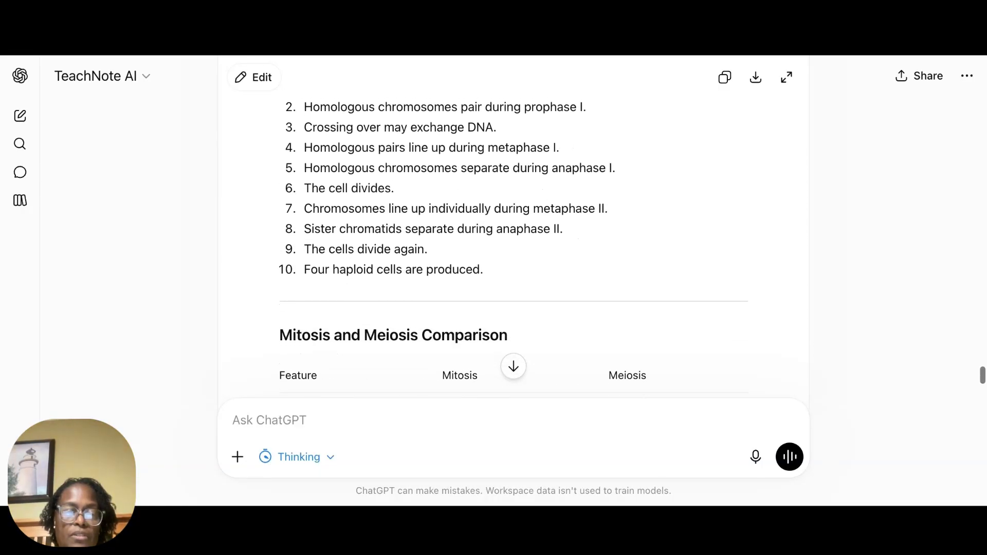
scroll(514, 247, "down", 6)
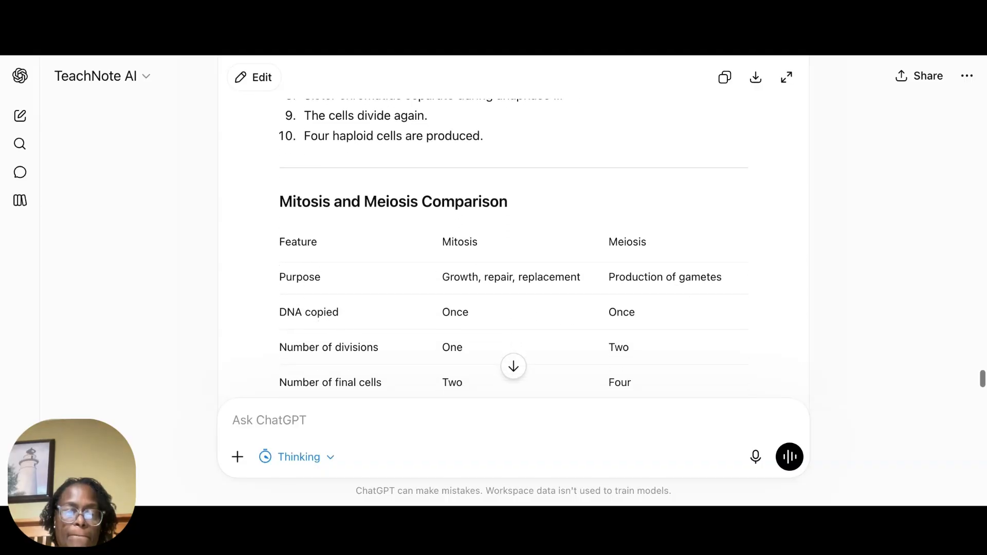
scroll(514, 247, "down", 11)
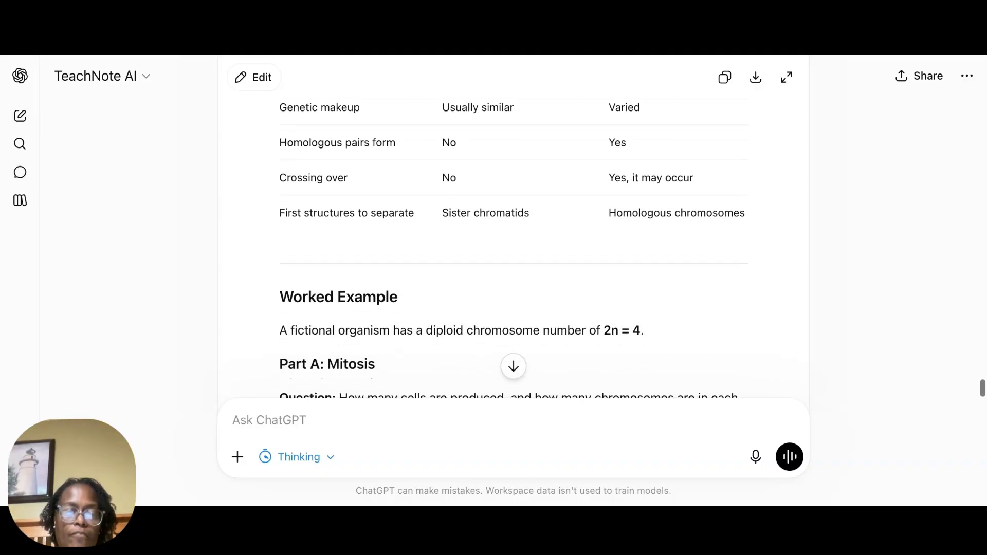
Step: Read through the worked example, the visual chromosome model, the practice questions and the word bank of the student notes
scroll(513, 247, "down", 8)
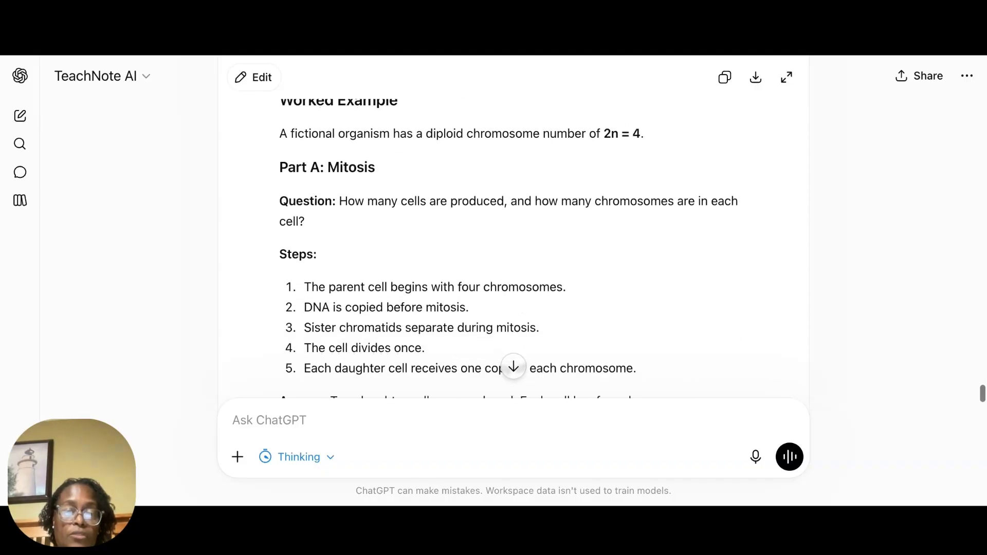
scroll(514, 246, "down", 2)
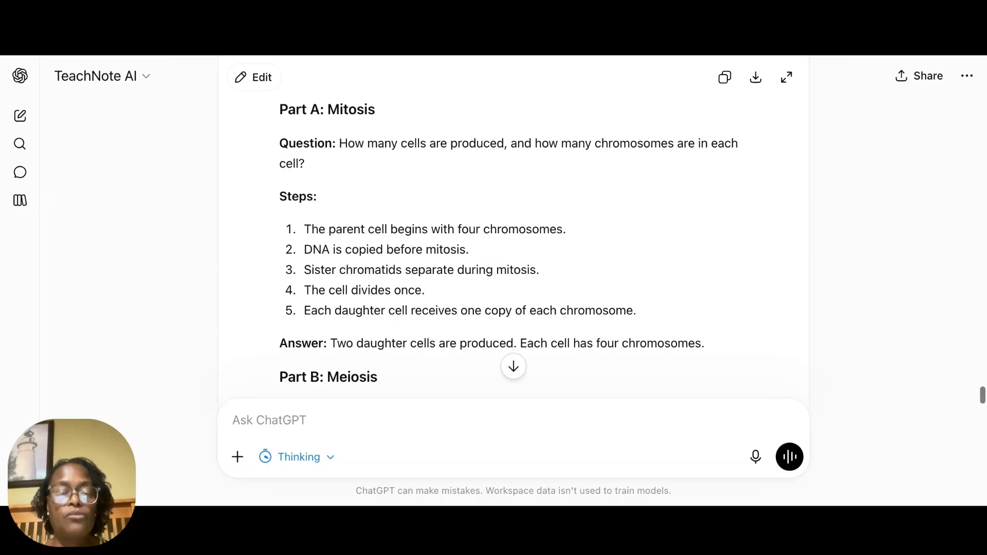
scroll(513, 241, "down", 10)
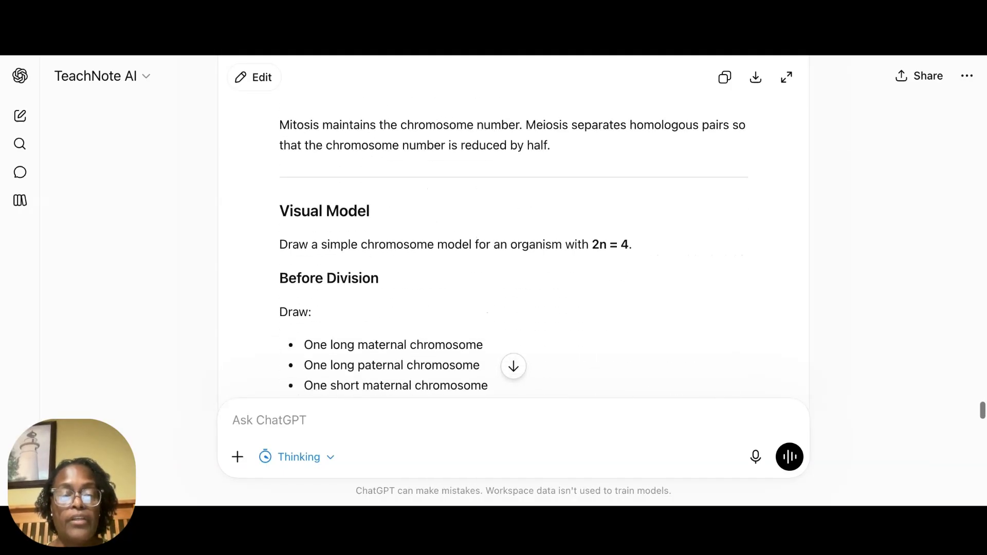
scroll(513, 241, "down", 5)
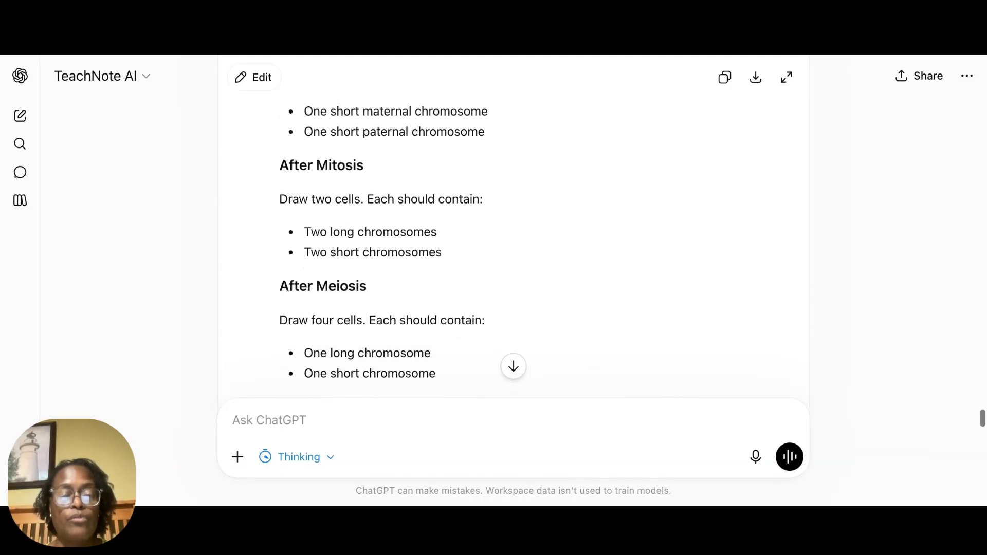
scroll(513, 242, "down", 6)
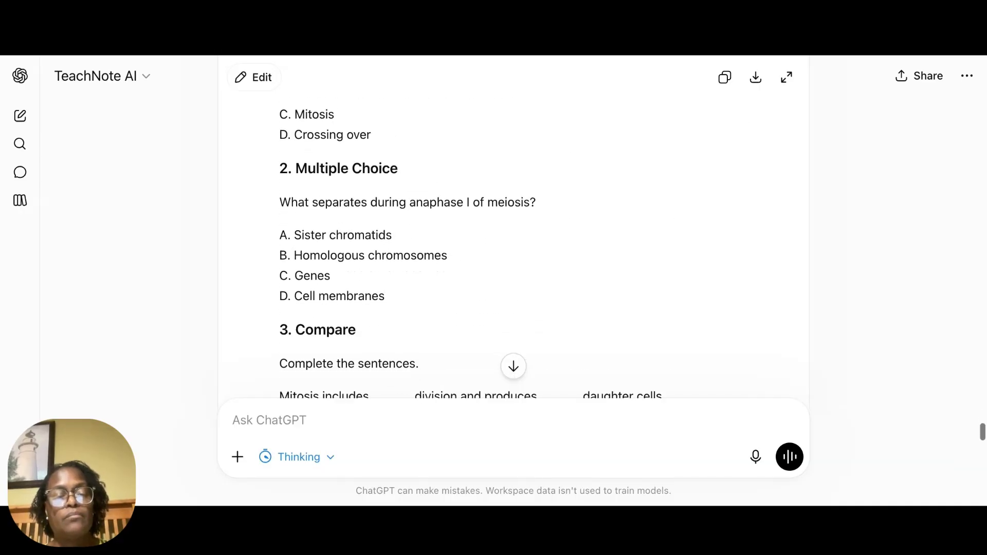
scroll(513, 242, "down", 5)
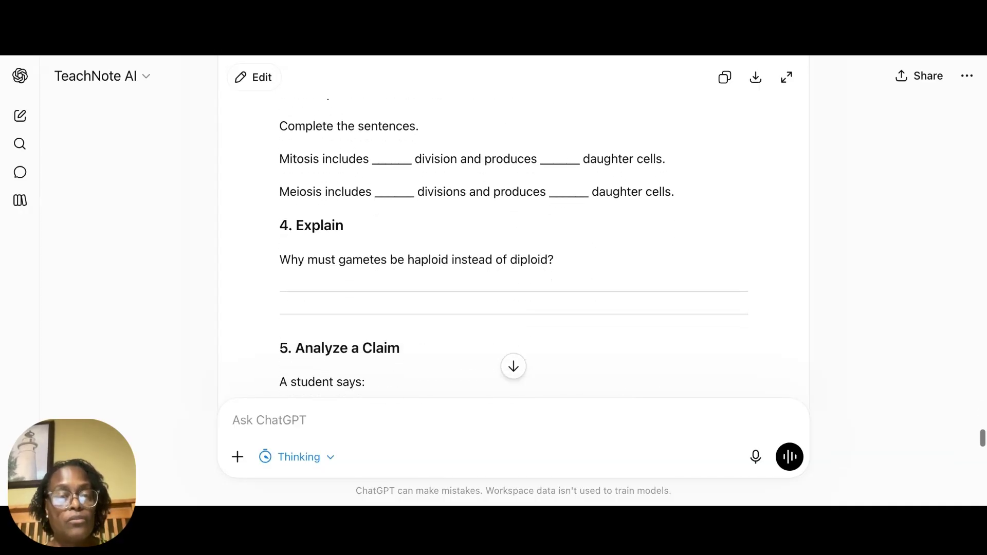
scroll(514, 241, "down", 4)
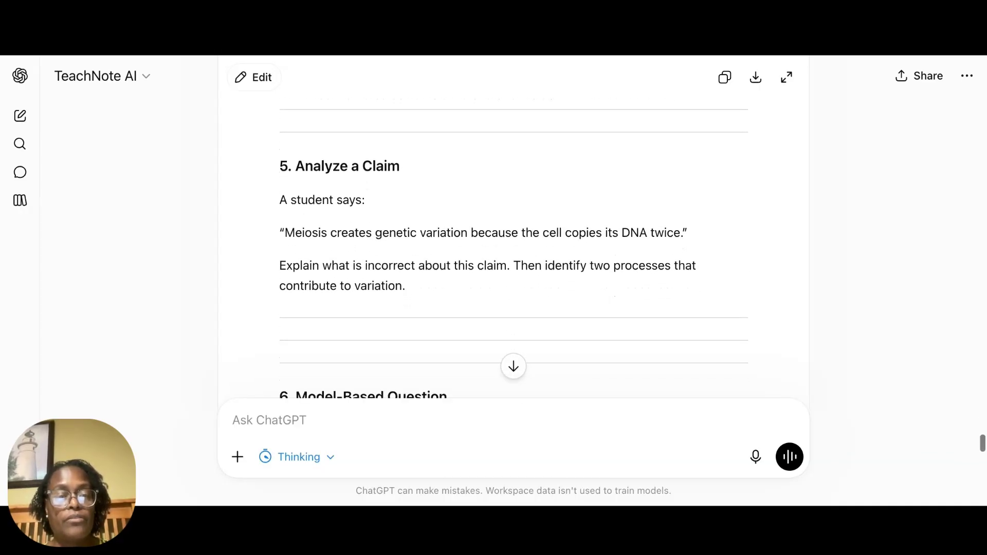
scroll(513, 242, "down", 6)
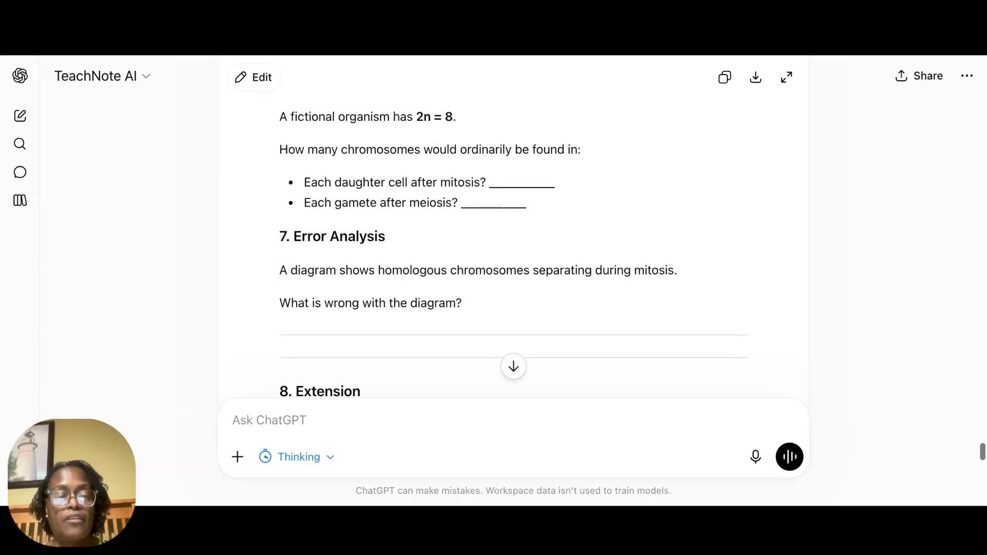
scroll(571, 165, "down", 7)
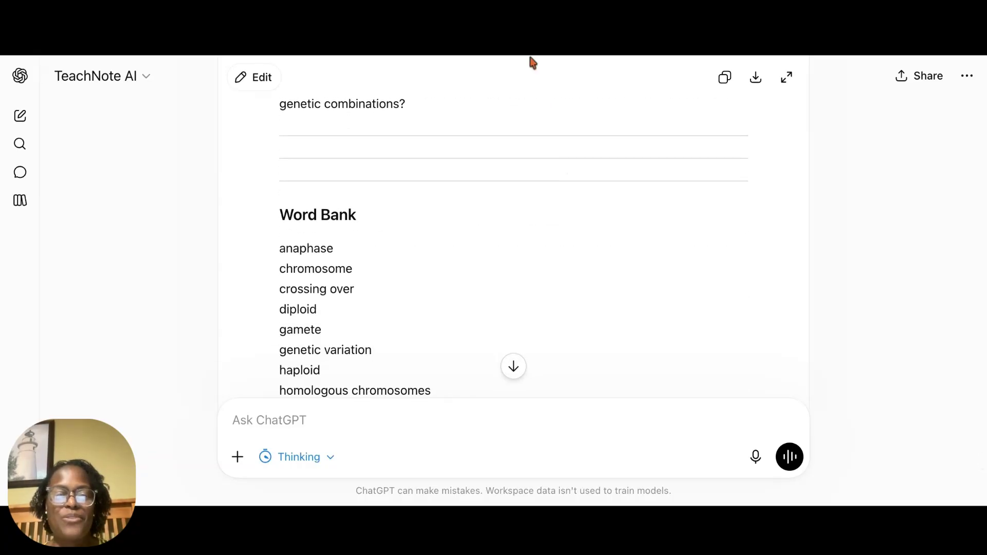